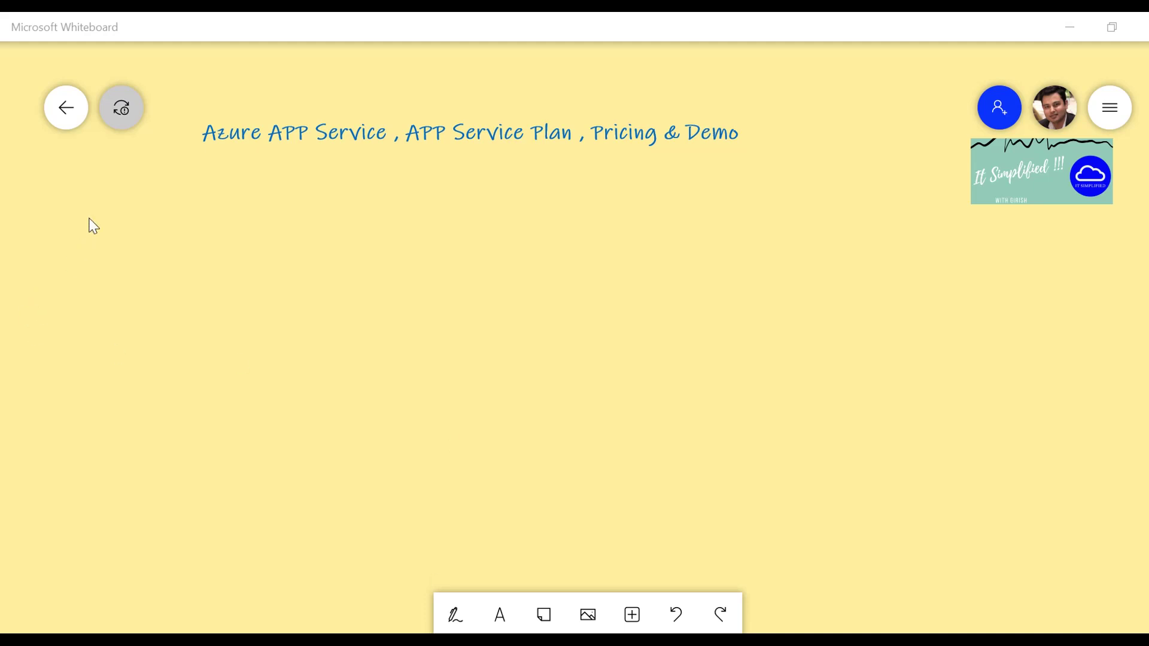
Add a text note reading "Azure app service" below the board title, near its left end.
{"action": "right_click", "coordinate": [117, 207]}
{"action": "left_click", "coordinate": [173, 181]}
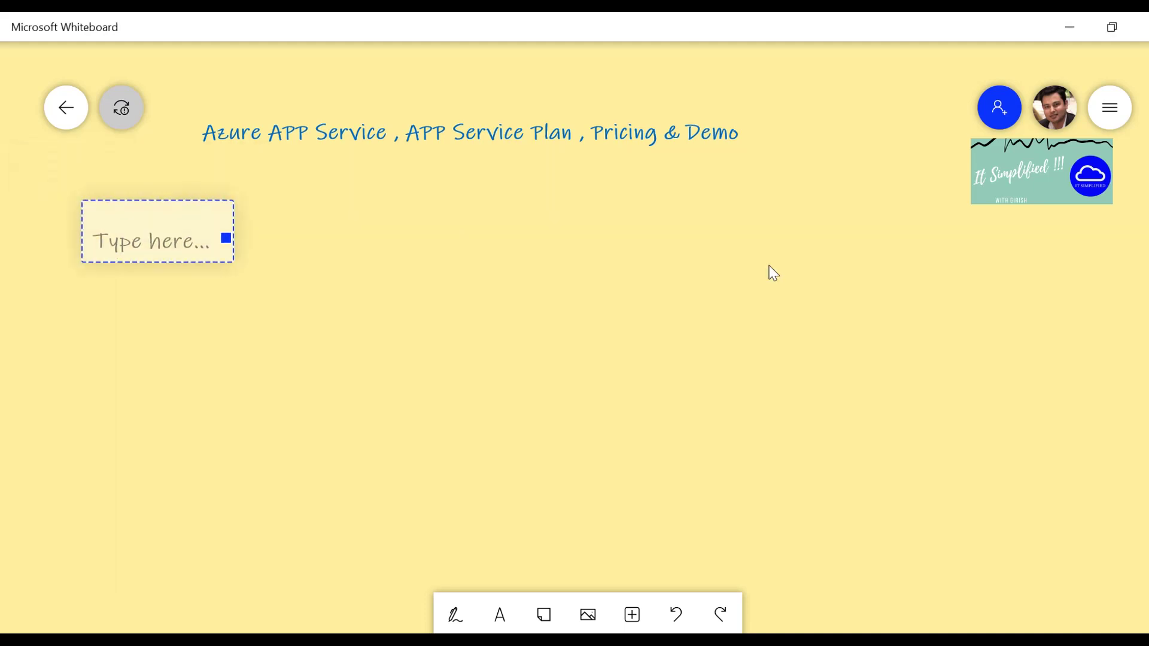
{"action": "type", "text": "Az"}
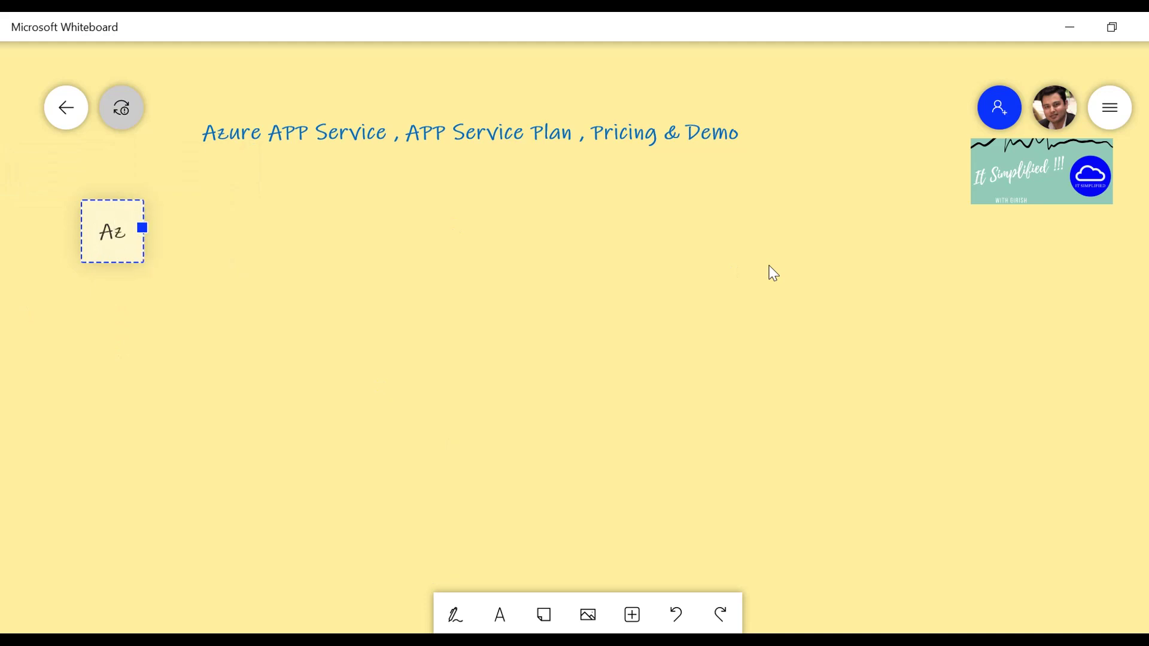
{"action": "type", "text": "ure app se"}
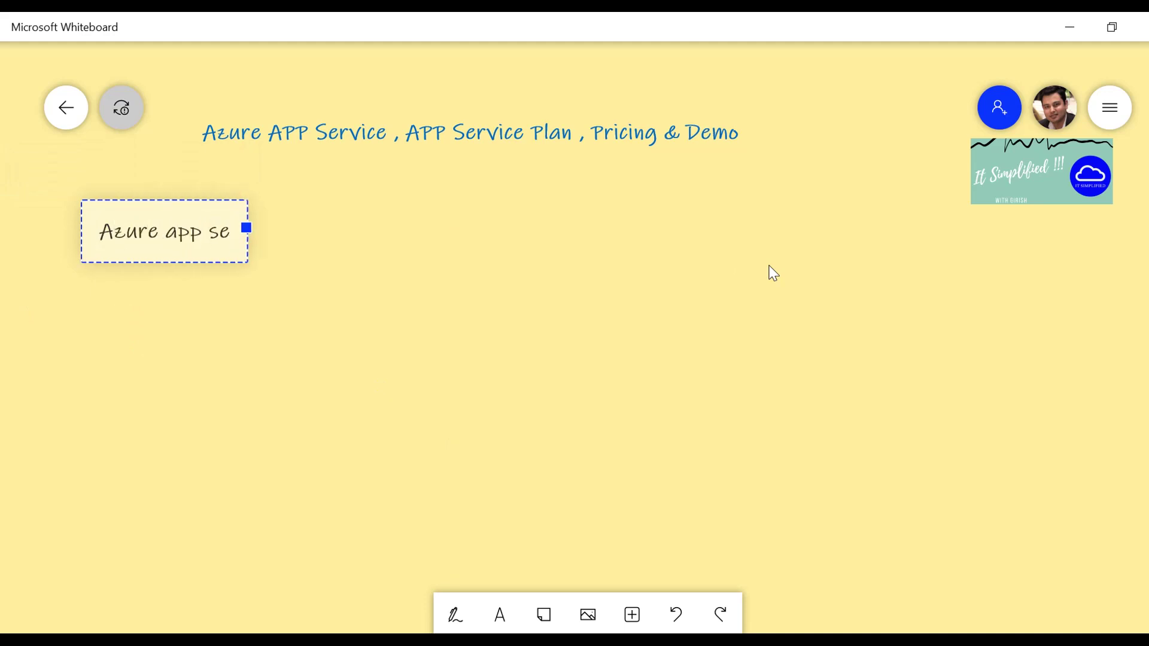
{"action": "type", "text": "rvice"}
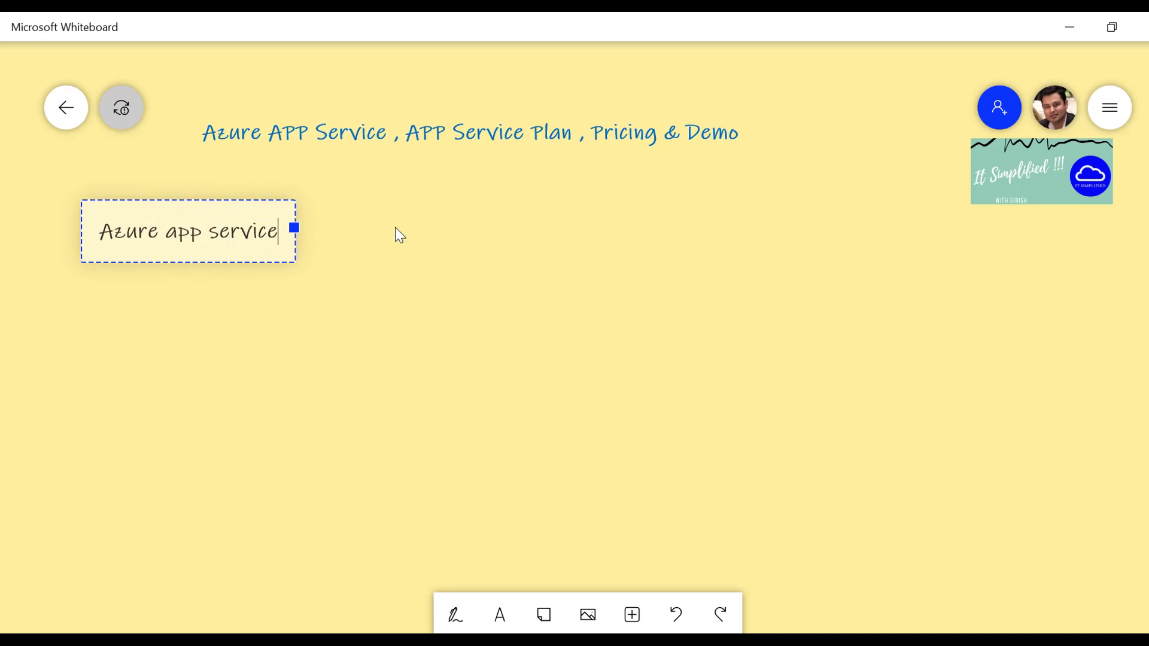
{"action": "left_click", "coordinate": [443, 234]}
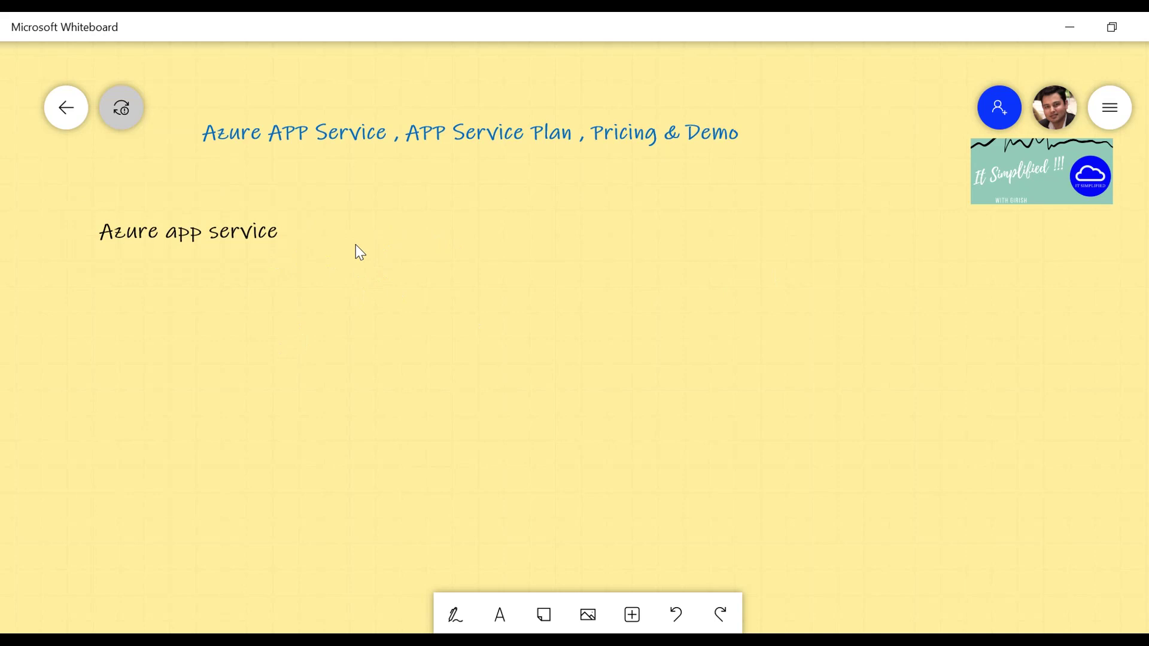
Add a text note beside "Azure app service" reading "Host web app , REST API , mobile backend".
{"action": "left_click", "coordinate": [385, 230]}
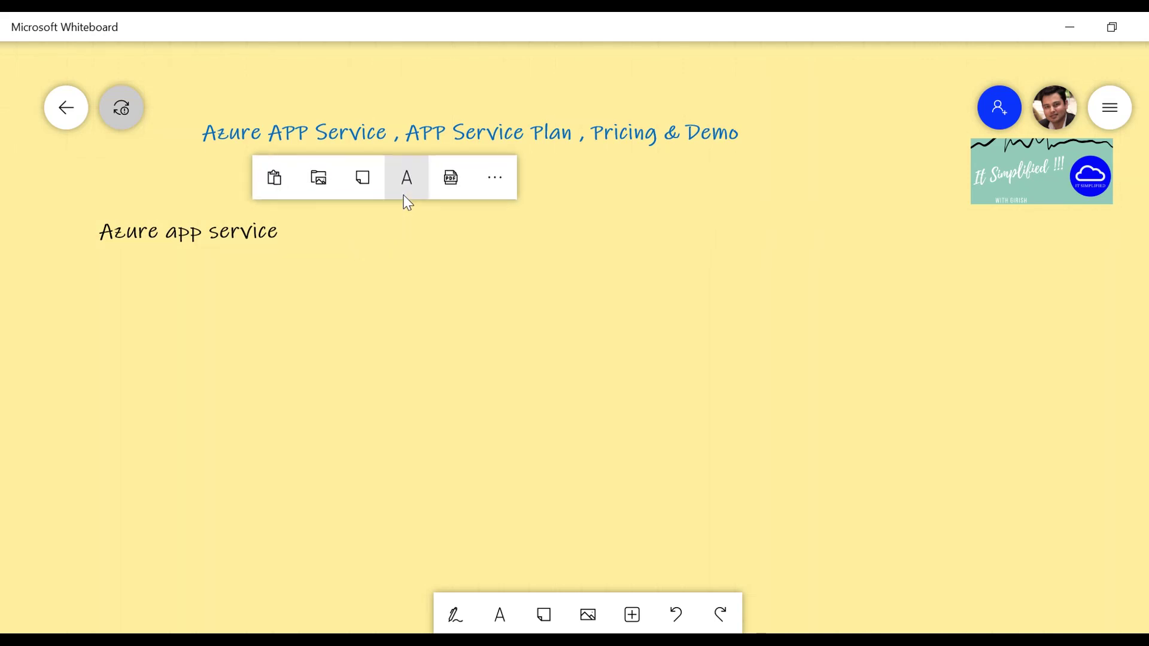
{"action": "left_click", "coordinate": [406, 187]}
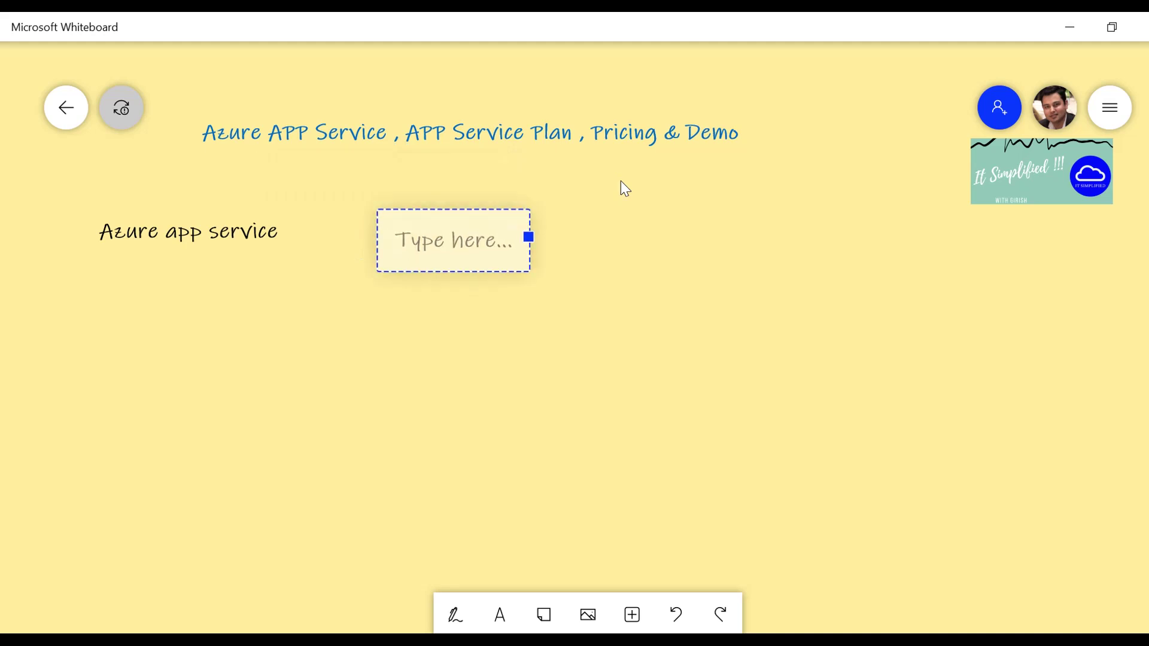
{"action": "type", "text": "Host web"}
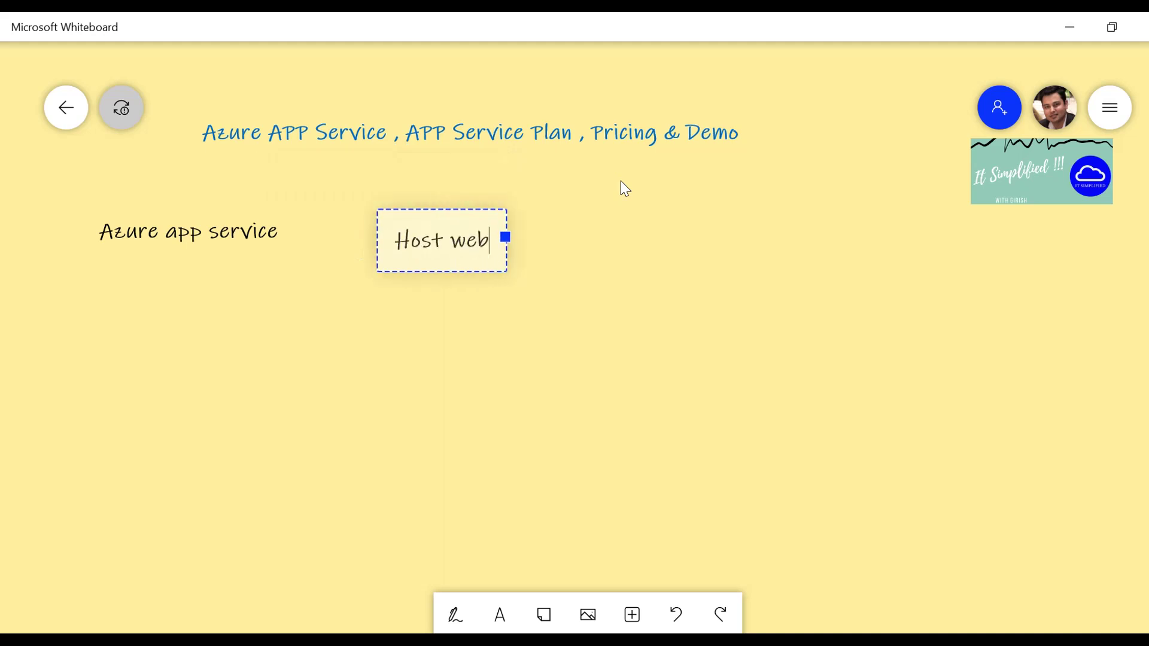
{"action": "type", "text": " app "}
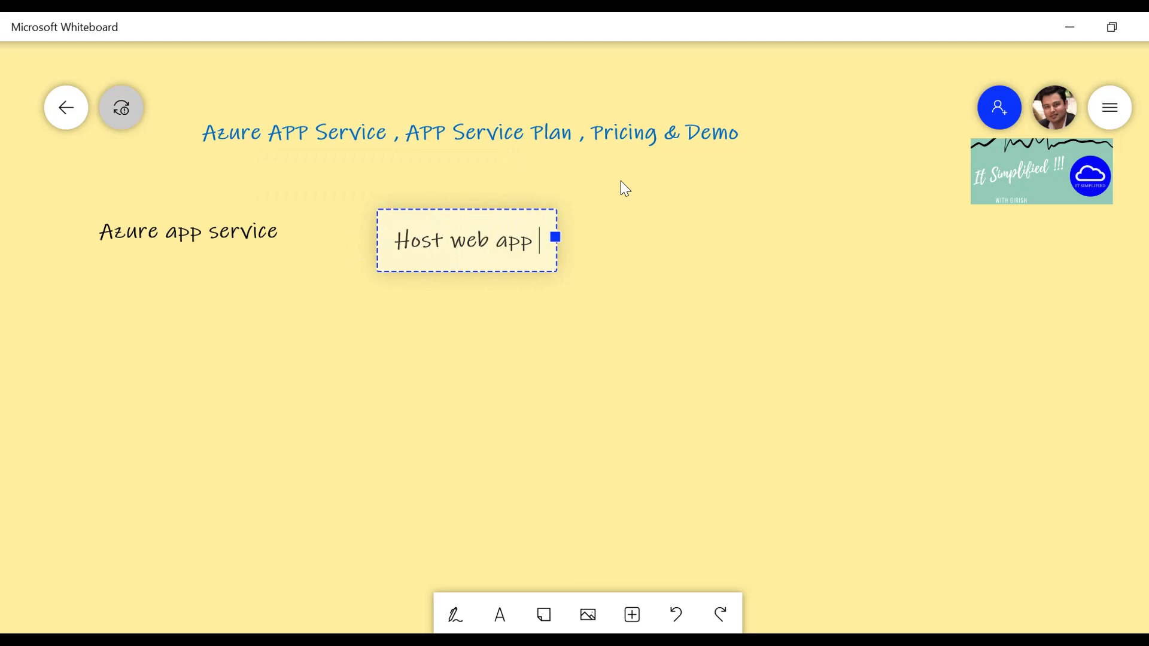
{"action": "type", "text": ", RES"}
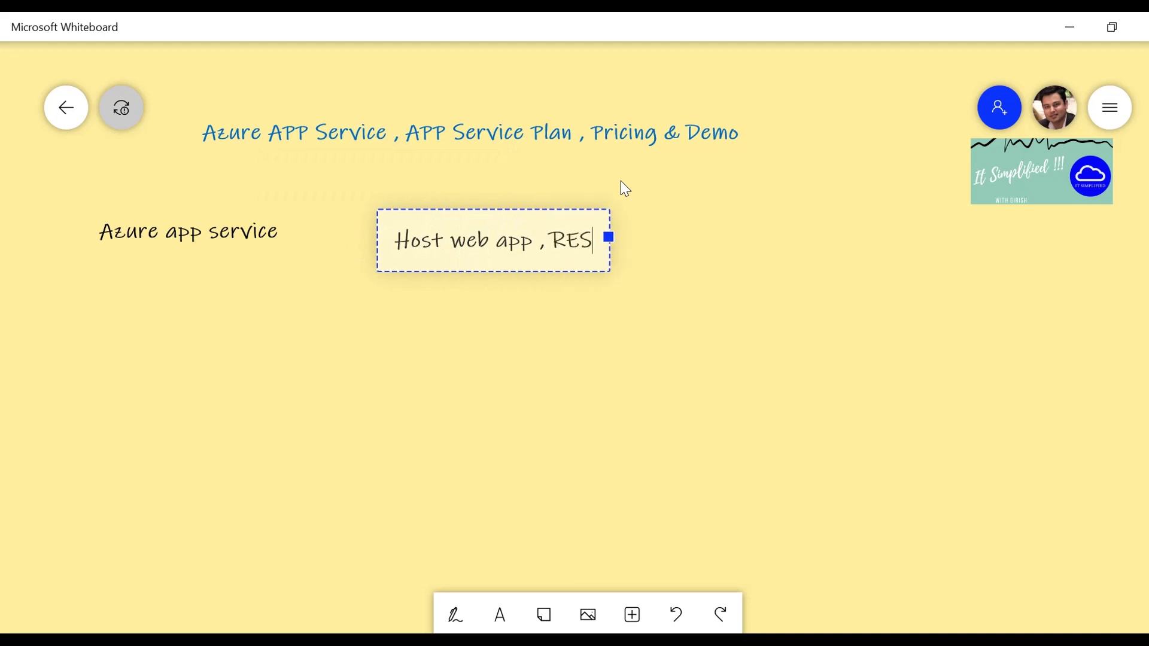
{"action": "type", "text": "T API "}
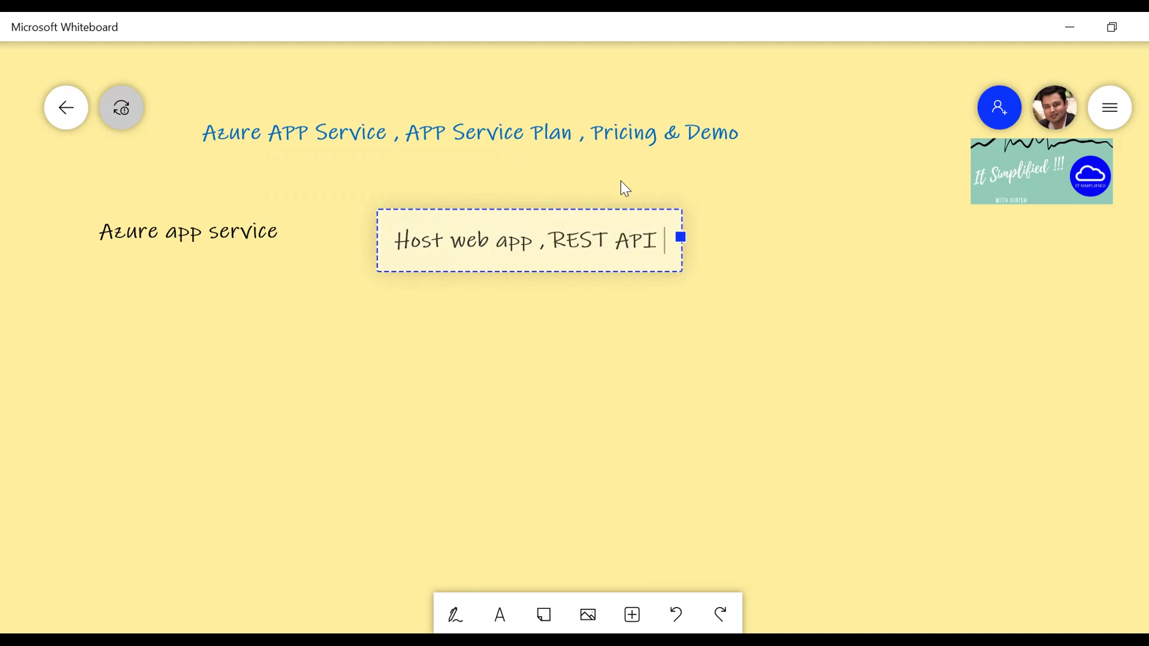
{"action": "type", "text": ", mob"}
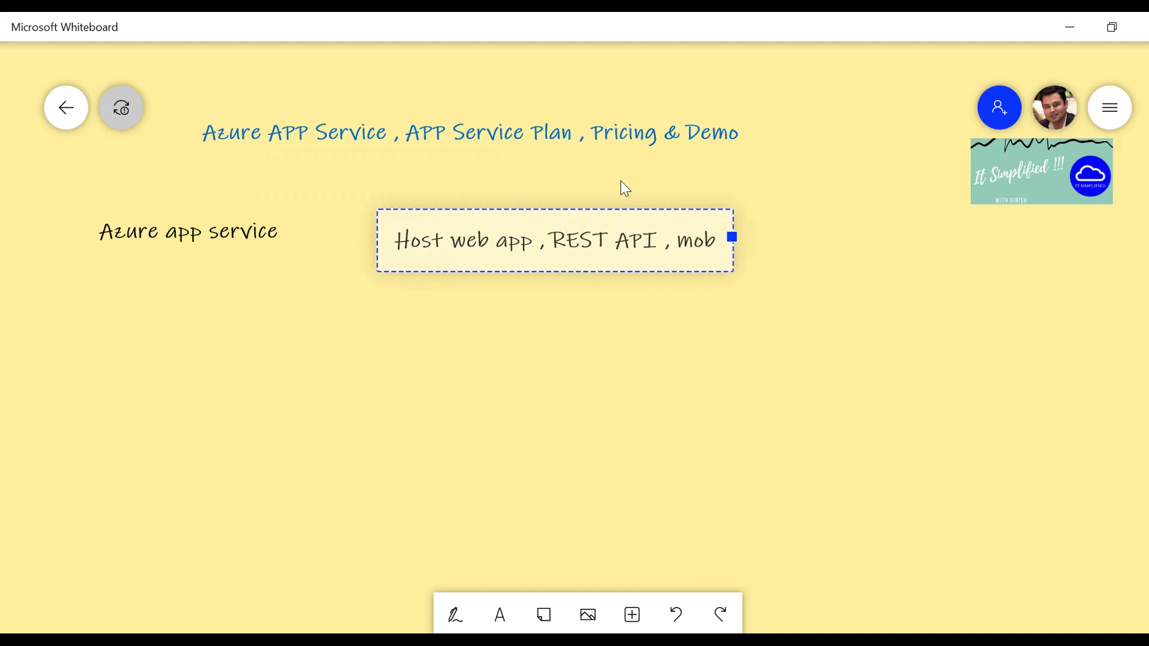
{"action": "type", "text": "ile backend"}
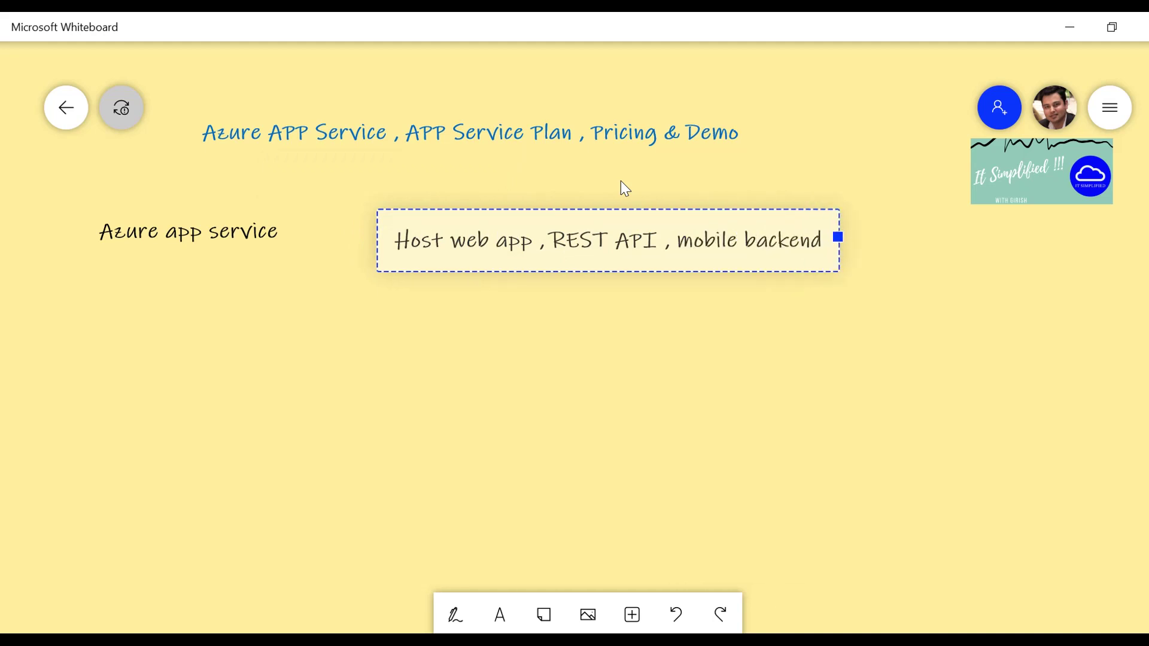
Add the lines ".net , Ruby , python , node.js" and "security , load balacing, auto scaling" to the hosting note.
{"action": "key", "text": "Return"}
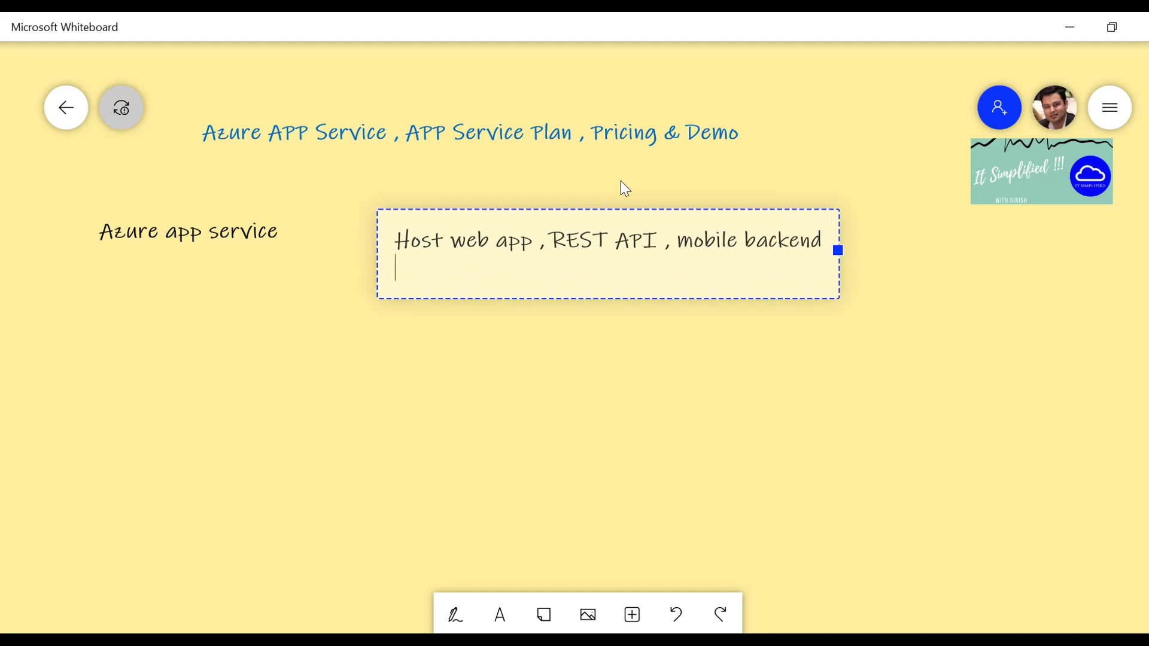
{"action": "type", "text": ".net , Ruby ,"}
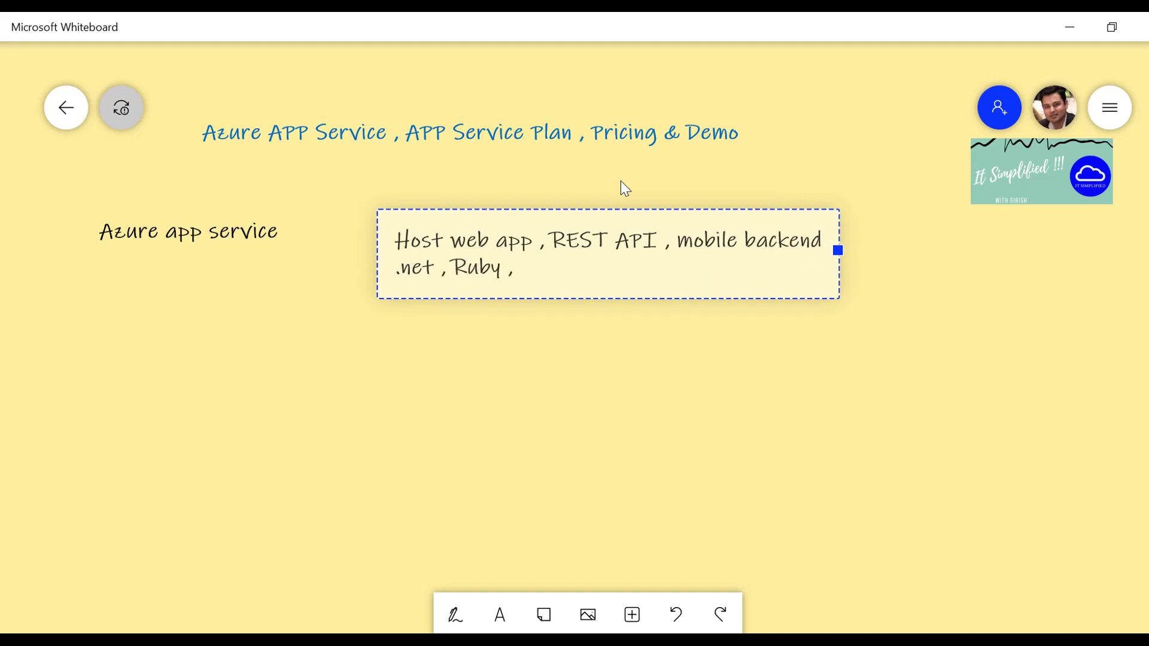
{"action": "type", "text": " python , node.js"}
{"action": "key", "text": "Return"}
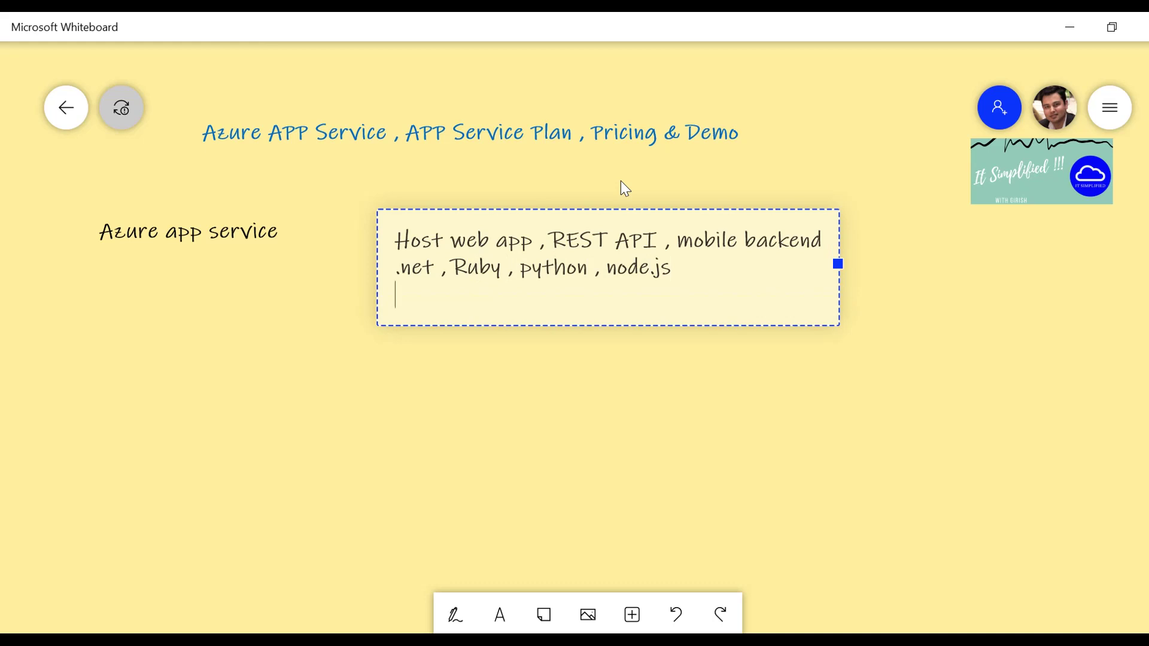
{"action": "type", "text": "security , load balacing, auto scaling"}
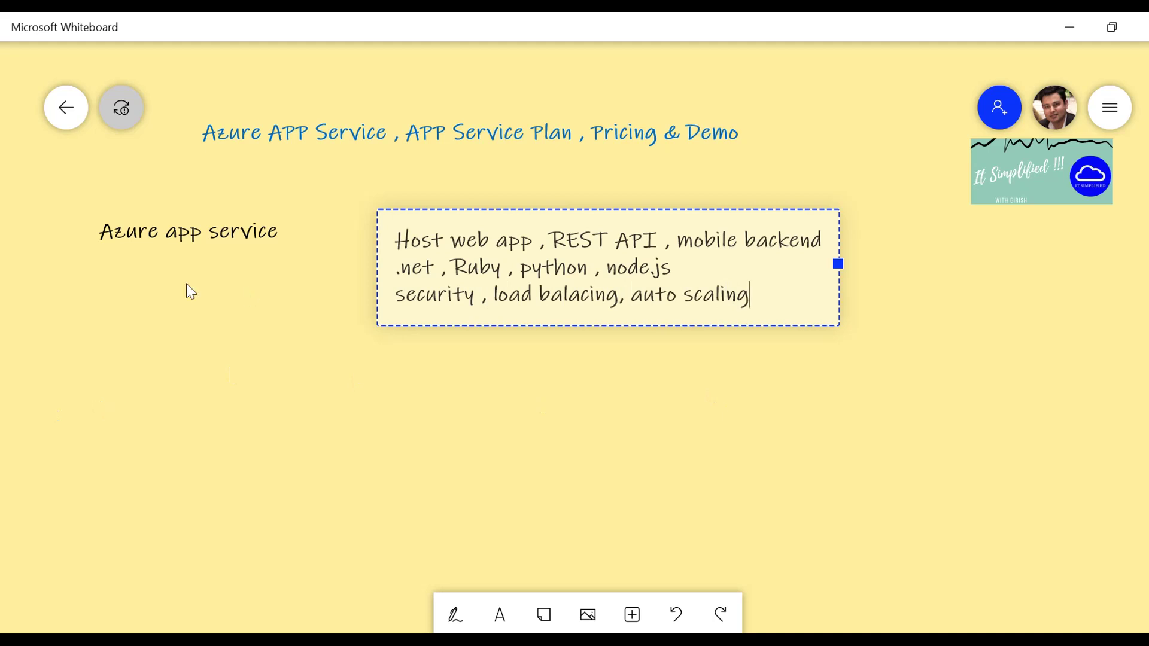
Add a text note reading "App Service plan" well below "Azure app service".
{"action": "left_click", "coordinate": [105, 402]}
{"action": "left_click", "coordinate": [153, 353]}
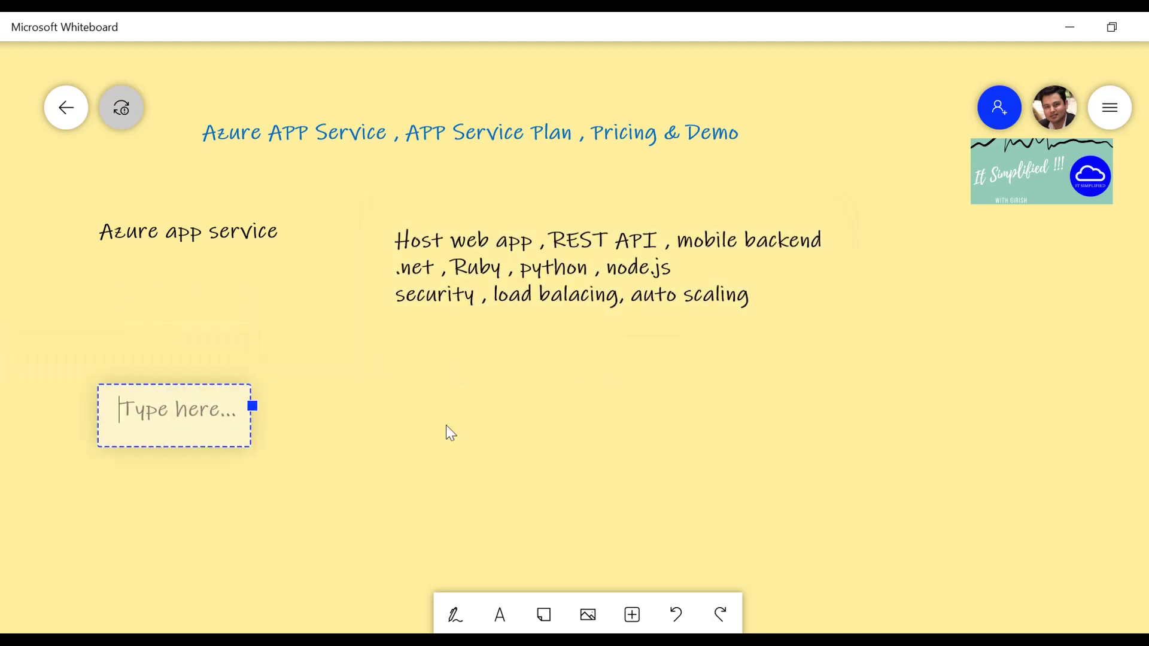
{"action": "type", "text": "A"}
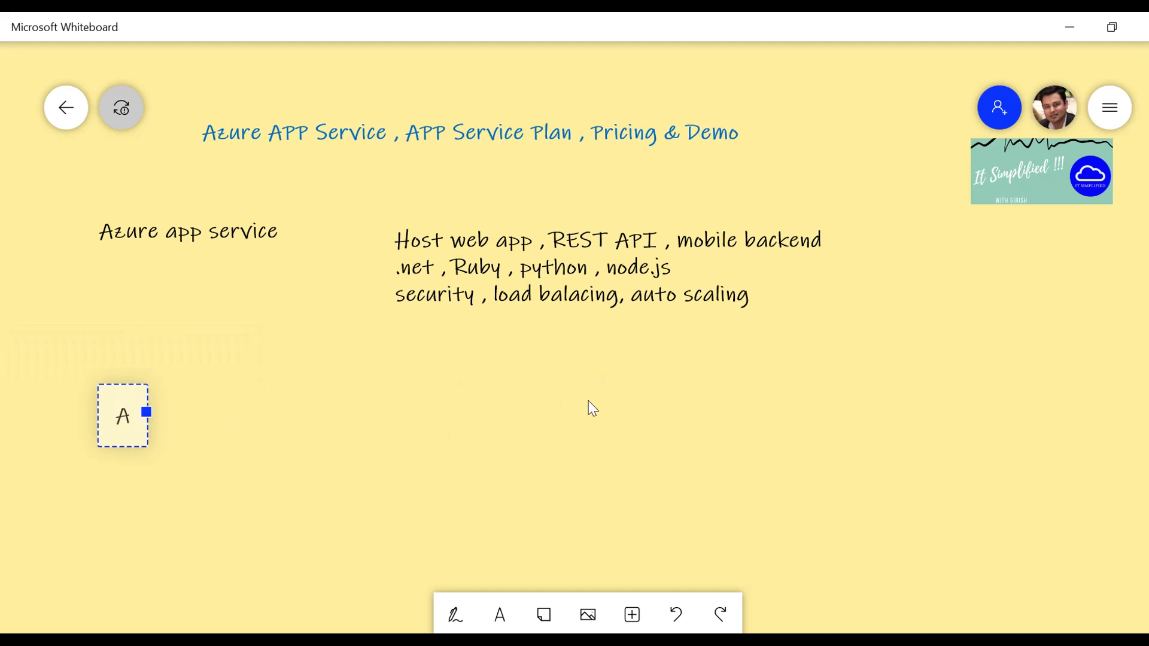
{"action": "type", "text": "pp Service"}
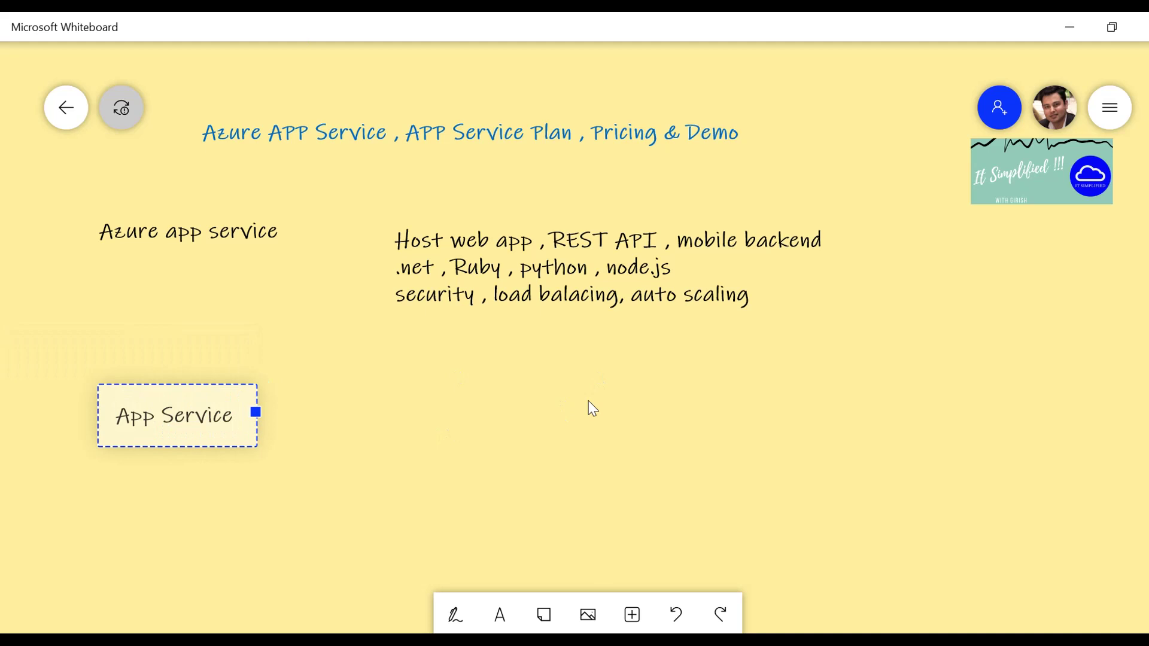
{"action": "type", "text": " plan"}
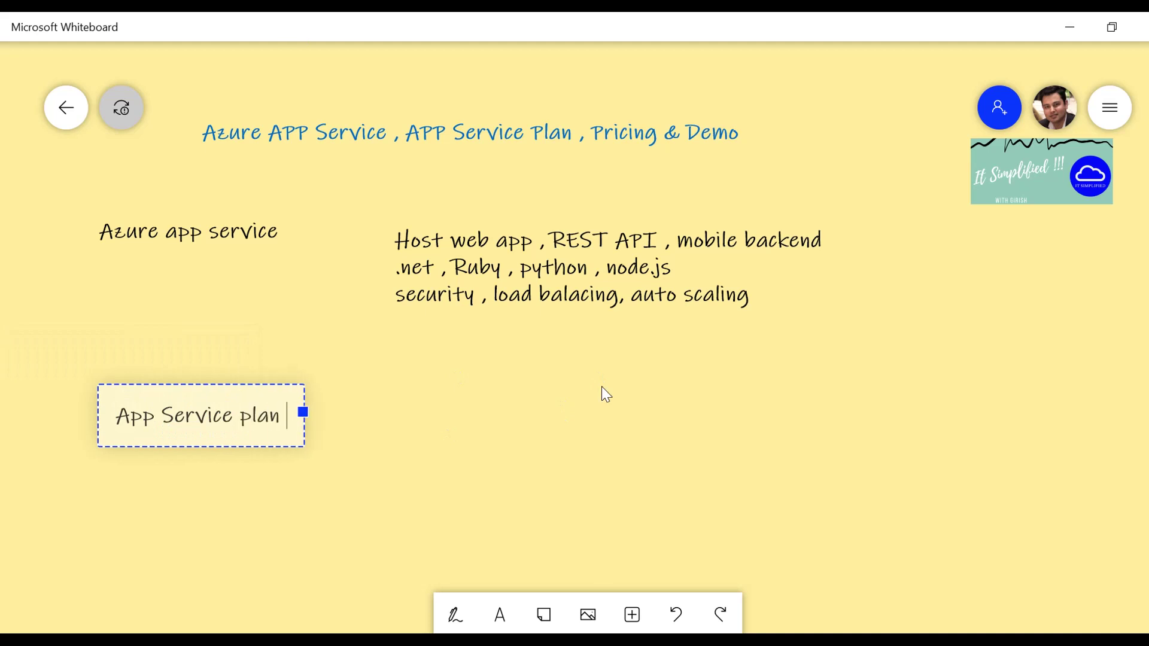
{"action": "left_click", "coordinate": [396, 418]}
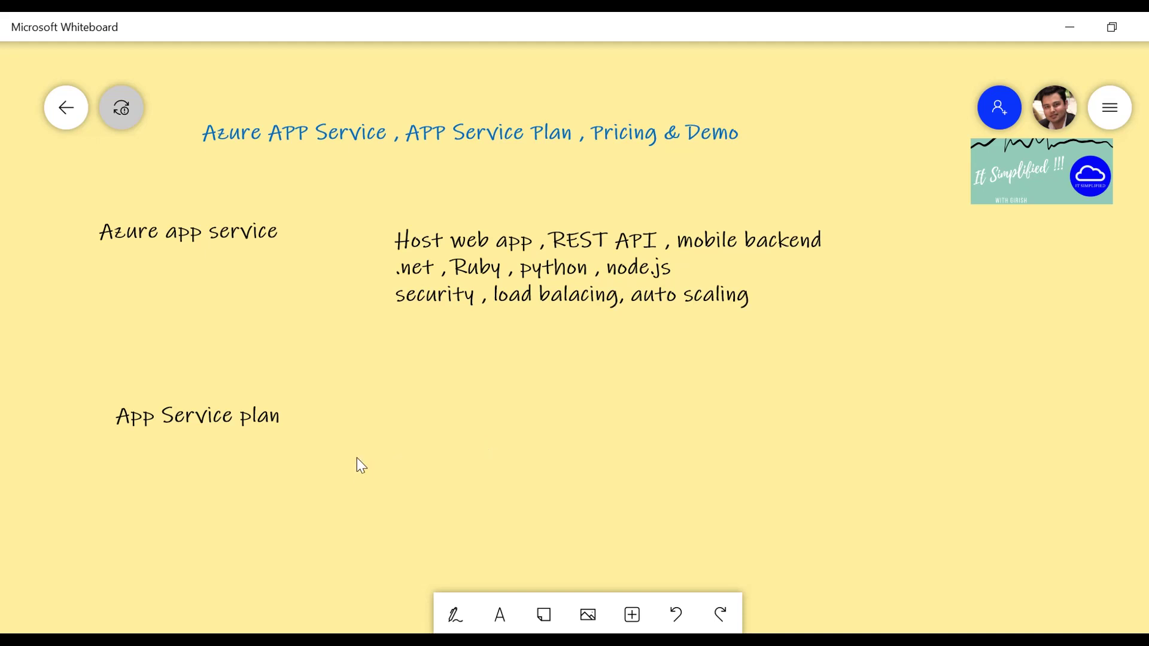
Draw a blue square beside "App Service plan" and place the text "cpu ram storage" next to it.
{"action": "left_click", "coordinate": [455, 614]}
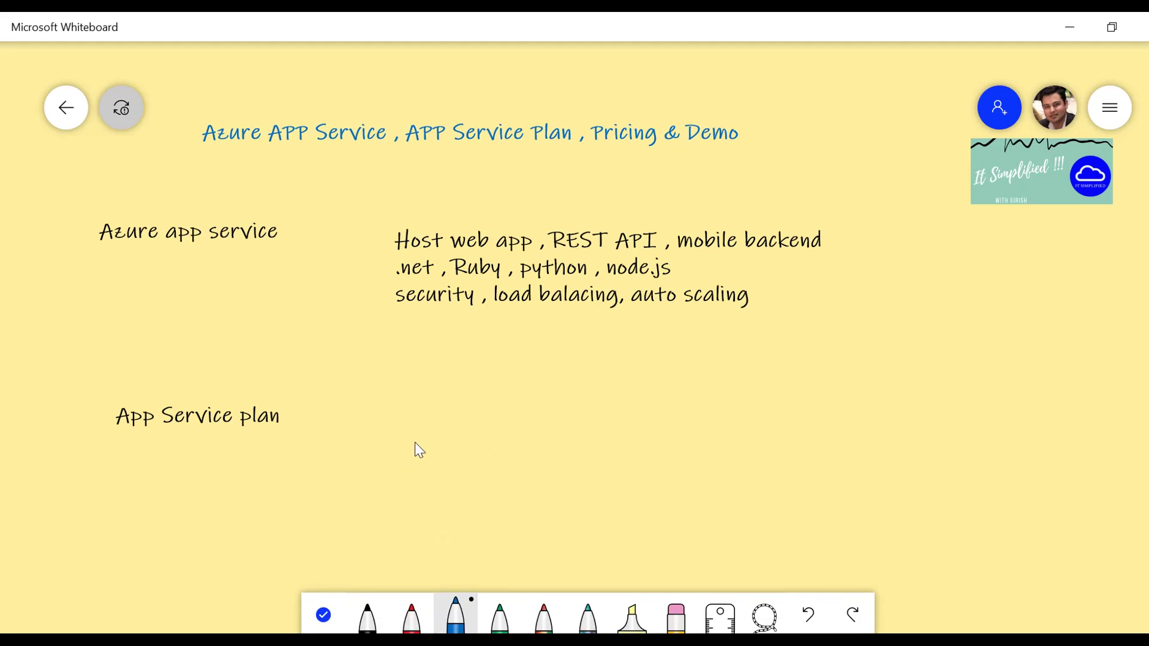
{"action": "mouse_move", "coordinate": [398, 378]}
{"action": "left_mouse_down"}
{"action": "mouse_move", "coordinate": [400, 458]}
{"action": "mouse_move", "coordinate": [442, 458]}
{"action": "left_mouse_up"}
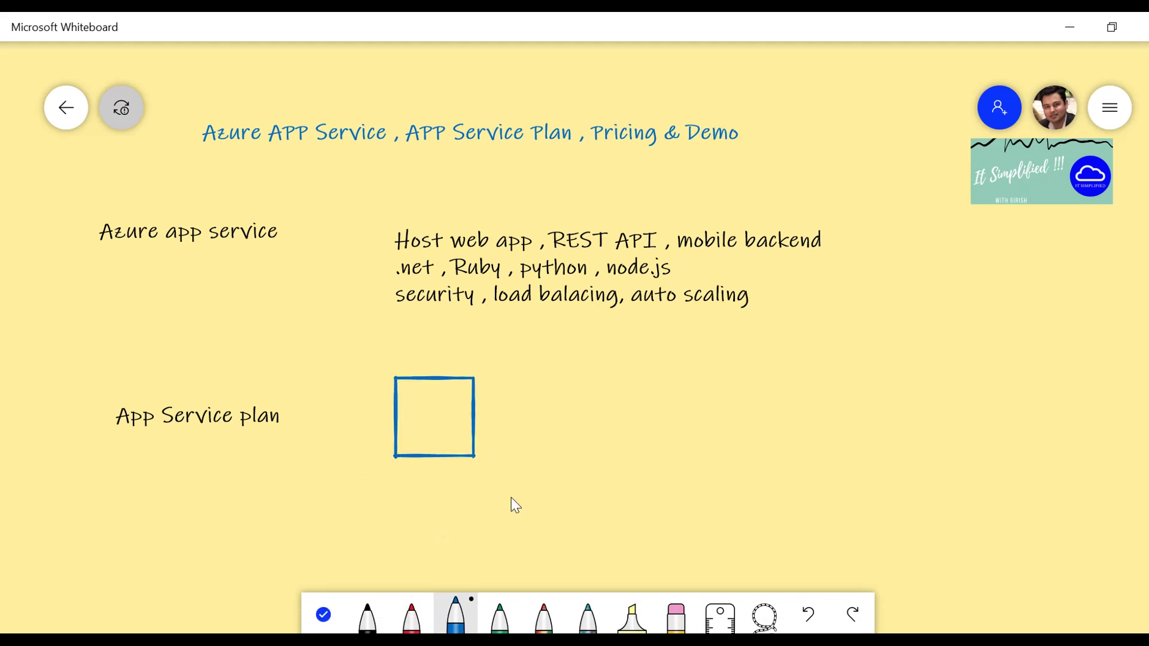
{"action": "right_click", "coordinate": [511, 393]}
{"action": "left_click", "coordinate": [550, 350]}
{"action": "type", "text": "c"}
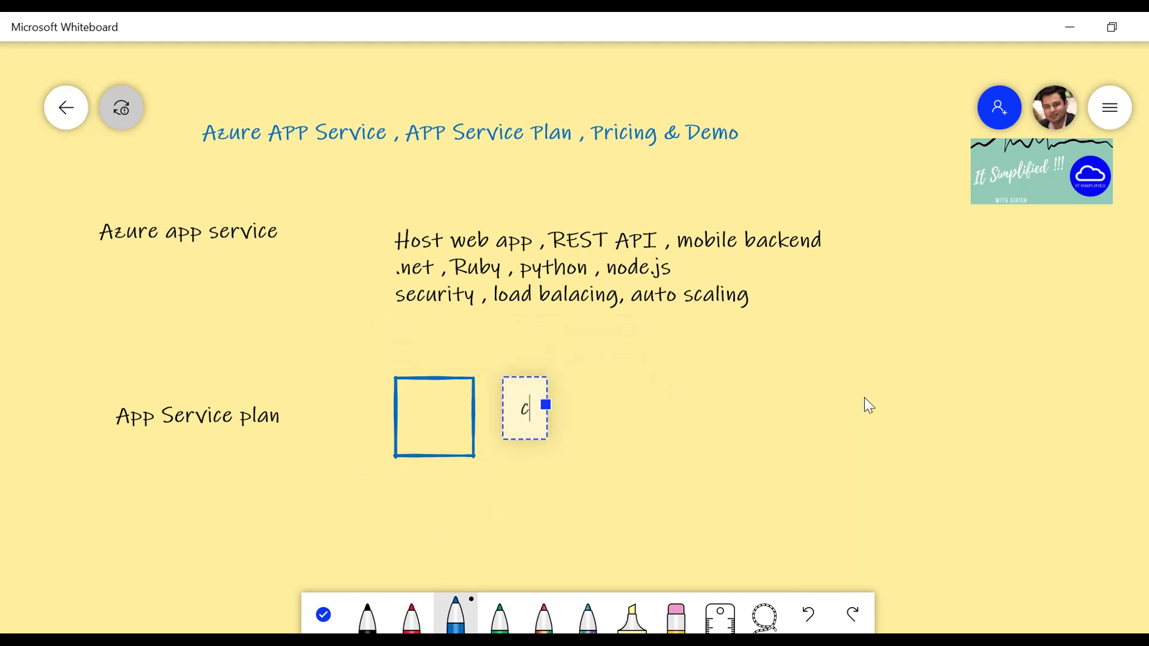
{"action": "type", "text": "pu ra"}
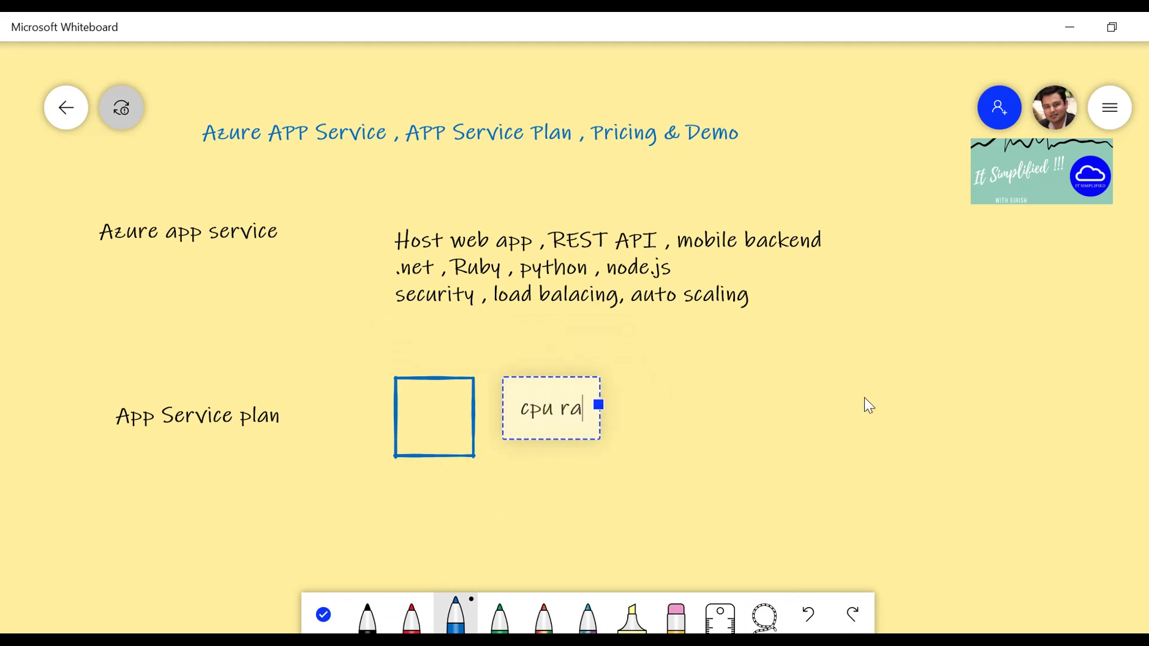
{"action": "type", "text": "m storage"}
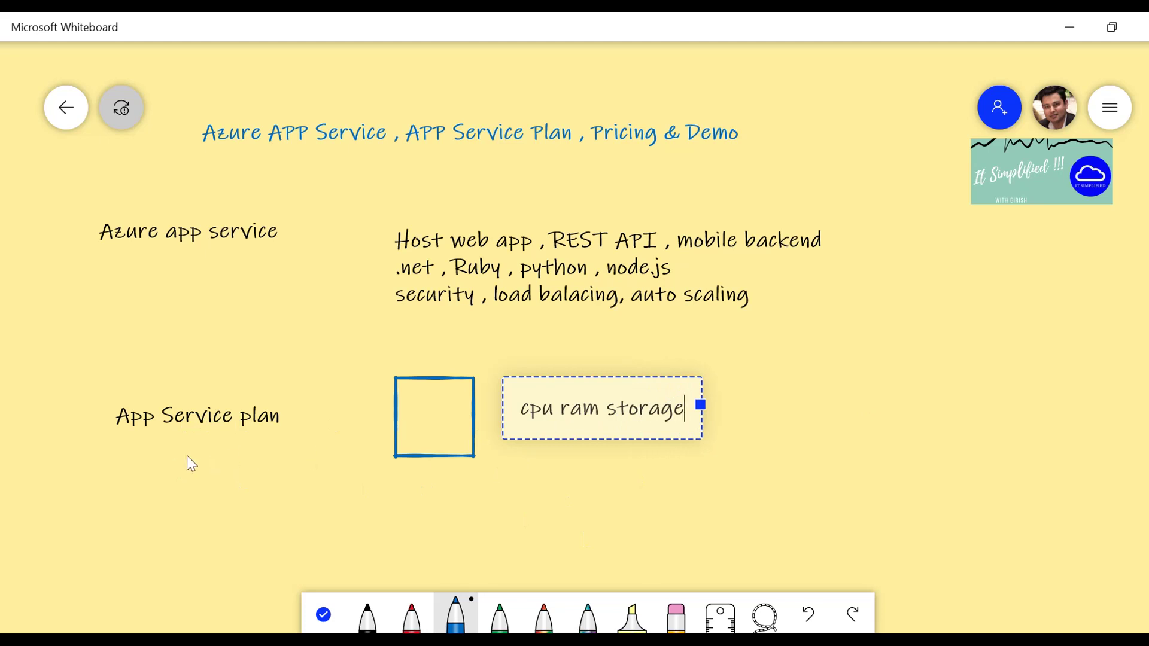
Add a text note beside "cpu ram storage" with the lines "O/s win/lin" and "region".
{"action": "right_click", "coordinate": [755, 402]}
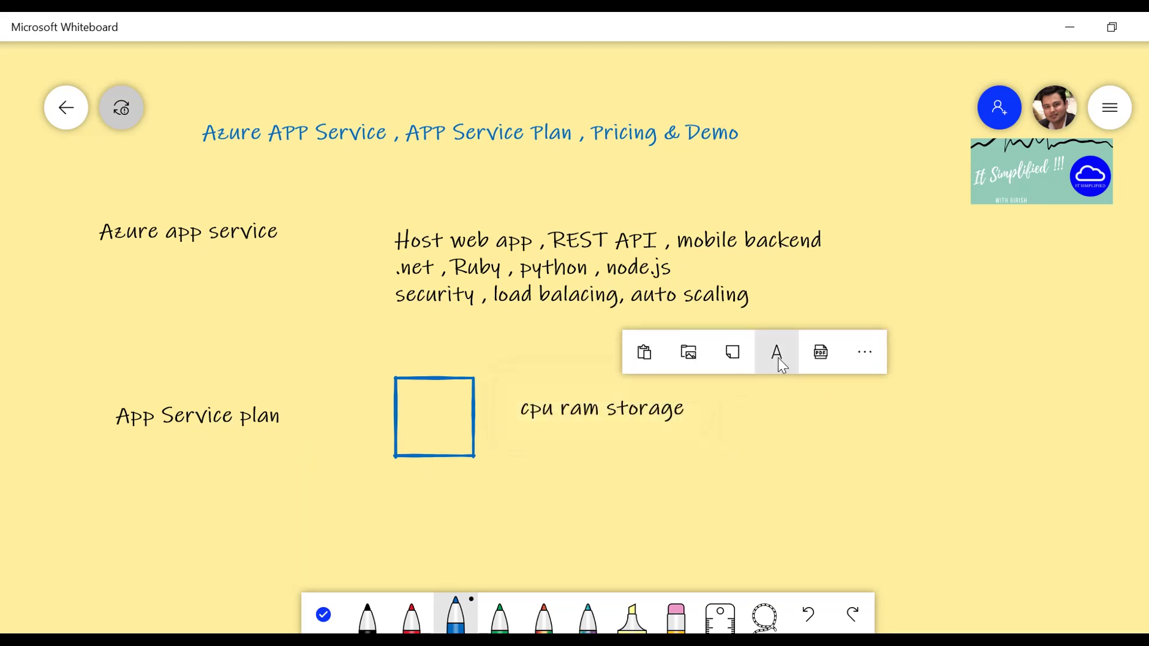
{"action": "left_click", "coordinate": [778, 357]}
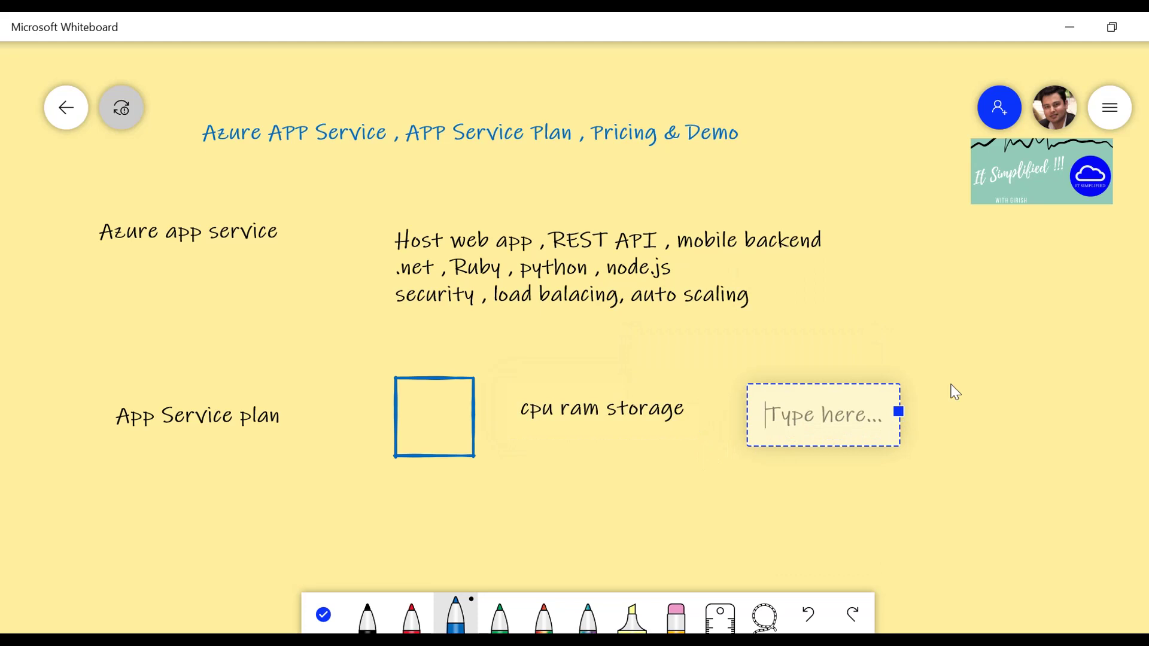
{"action": "type", "text": "O/s w"}
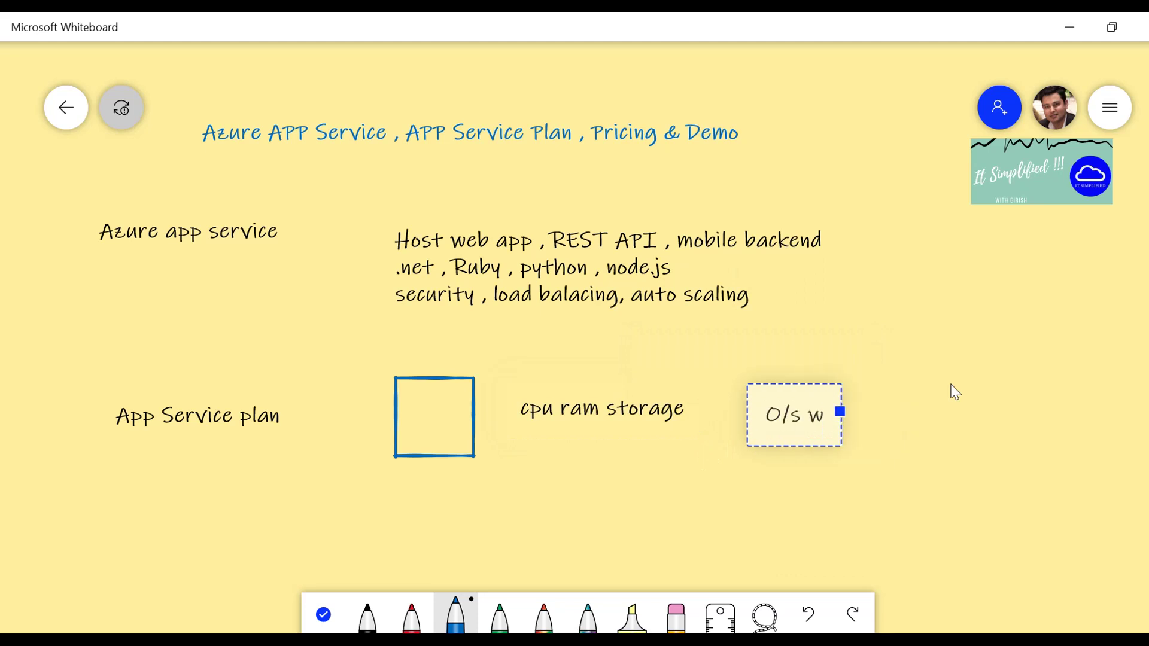
{"action": "type", "text": "in/li"}
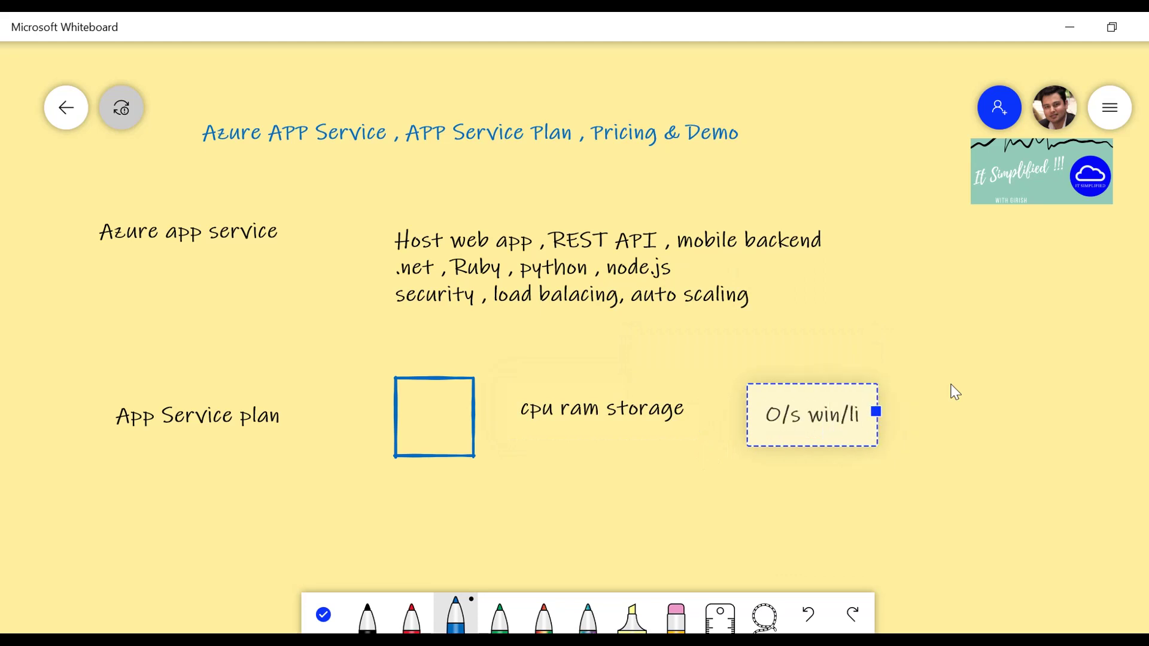
{"action": "type", "text": "m"}
{"action": "key", "text": "BackSpace"}
{"action": "type", "text": "n"}
{"action": "key", "text": "Return"}
{"action": "type", "text": "region"}
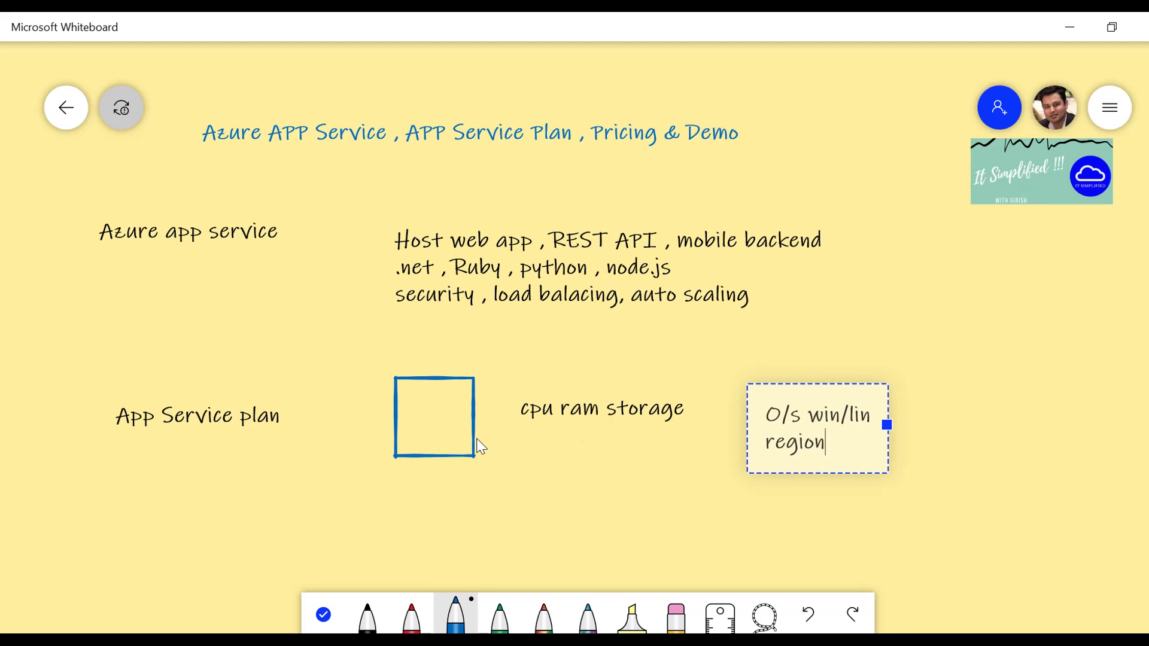
With the black pen, draw four crosses inside the blue square and underline the words cpu, ram and storage.
{"action": "left_click", "coordinate": [367, 613]}
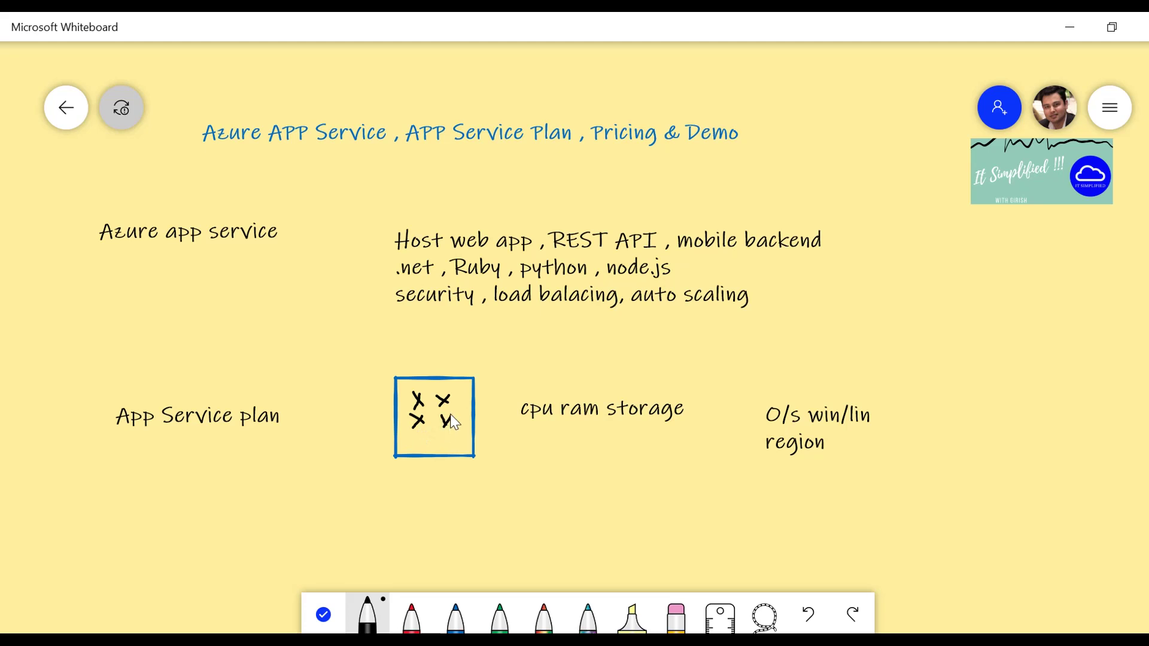
{"action": "left_click_drag", "start_coordinate": [439, 411], "coordinate": [453, 425]}
{"action": "left_click_drag", "start_coordinate": [571, 419], "coordinate": [597, 419]}
Draw a black line up from the square's crosses to a boxed 1, with an arrow leading to "cpu ram storage".
{"action": "mouse_move", "coordinate": [419, 394]}
{"action": "left_mouse_down"}
{"action": "mouse_move", "coordinate": [424, 353]}
{"action": "mouse_move", "coordinate": [524, 358]}
{"action": "left_mouse_up"}
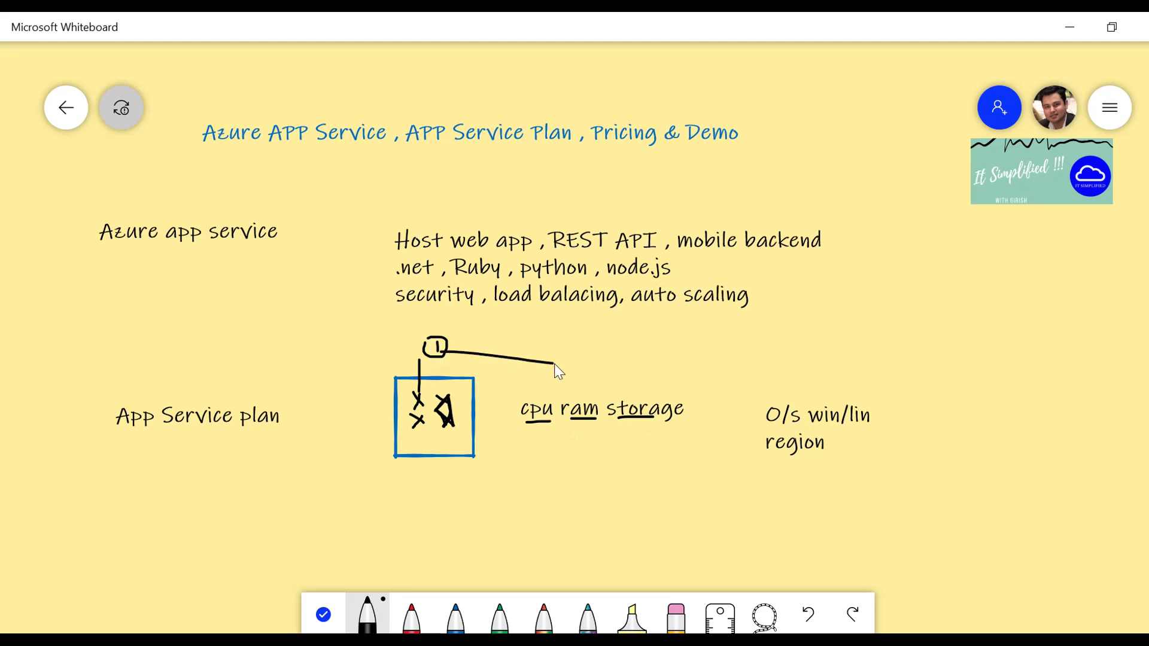
{"action": "left_click_drag", "start_coordinate": [572, 392], "coordinate": [579, 389]}
{"action": "left_click_drag", "start_coordinate": [414, 413], "coordinate": [423, 426]}
Add a text note below "cpu ram storage" reading "DEV/TESt", "Production" and "Isolated", spaced apart on one line.
{"action": "right_click", "coordinate": [543, 479]}
{"action": "left_click", "coordinate": [562, 427]}
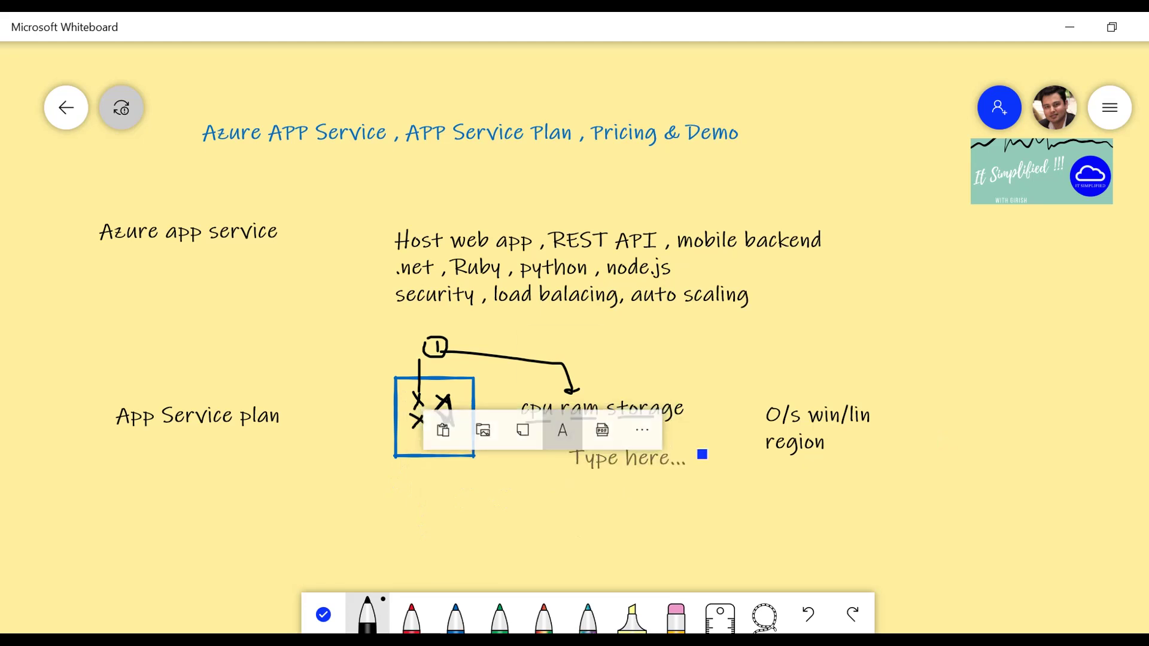
{"action": "type", "text": "DEV"}
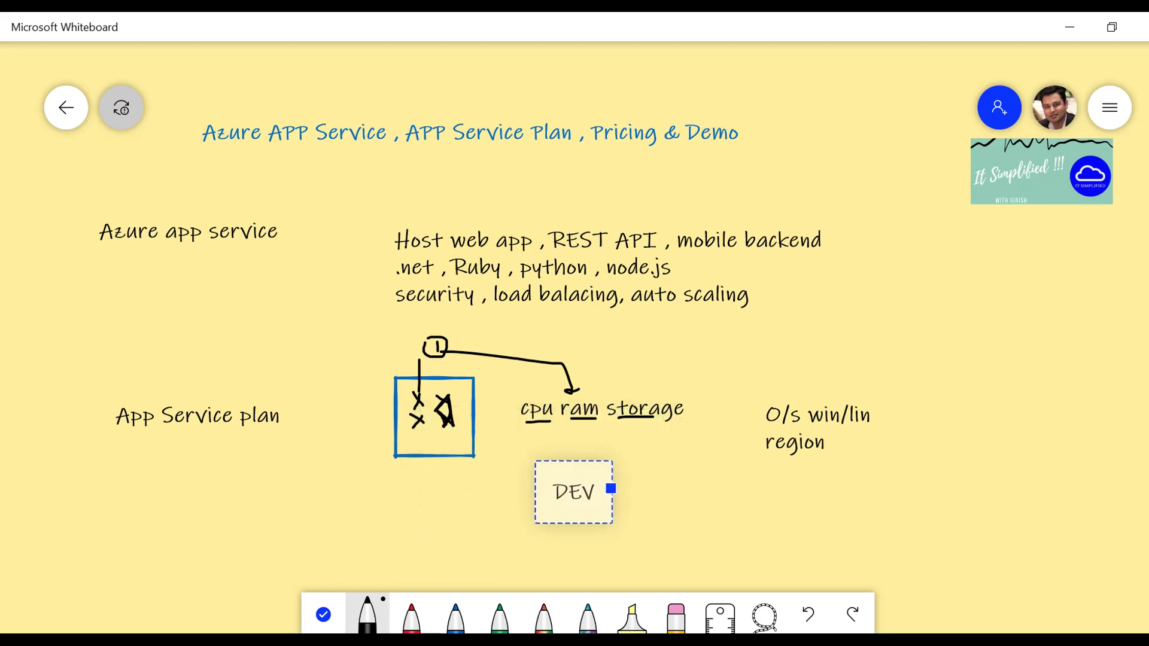
{"action": "type", "text": "/TES"}
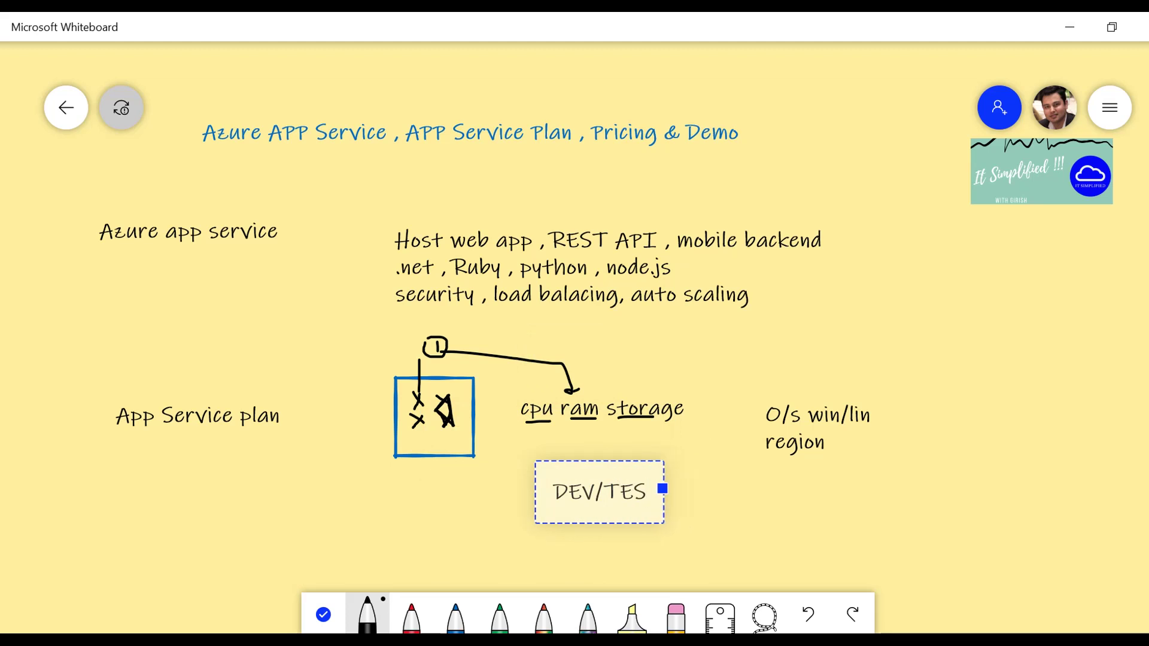
{"action": "type", "text": "t "}
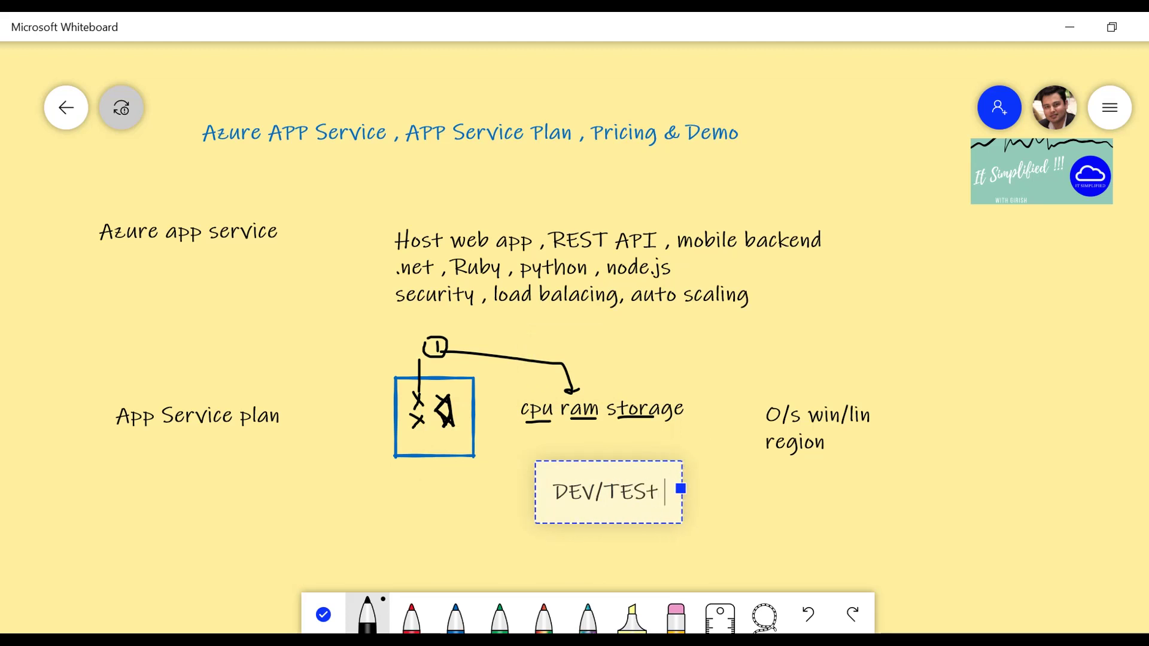
{"action": "type", "text": "        Production "}
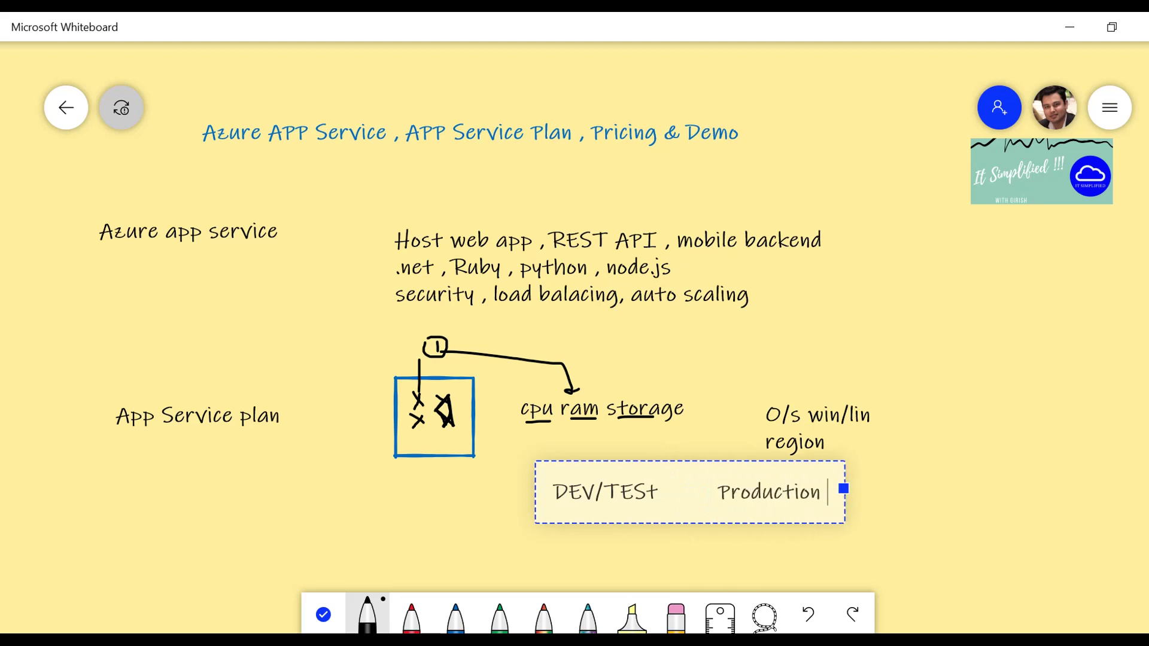
{"action": "type", "text": "         I"}
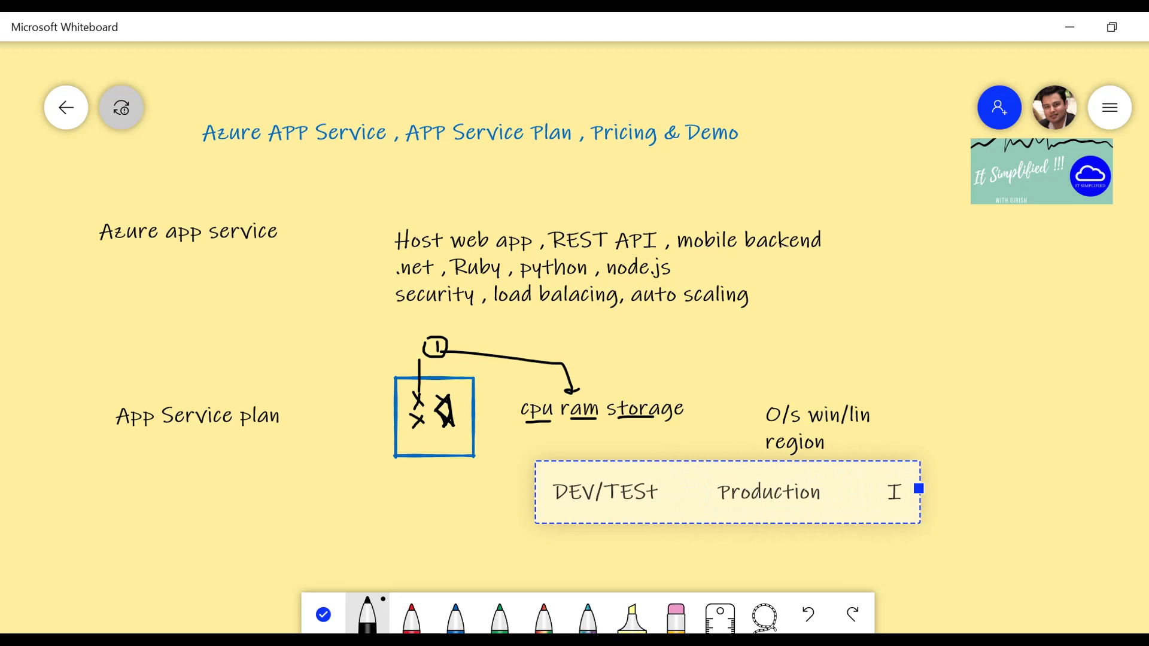
{"action": "type", "text": "solated"}
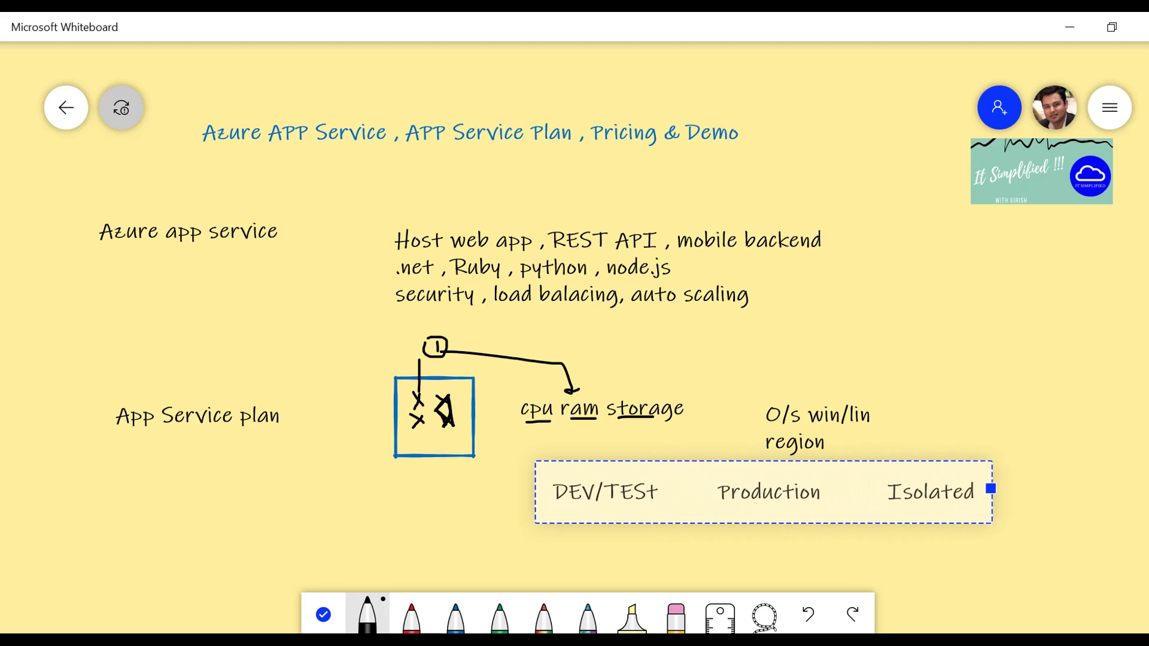
{"action": "left_click", "coordinate": [323, 614]}
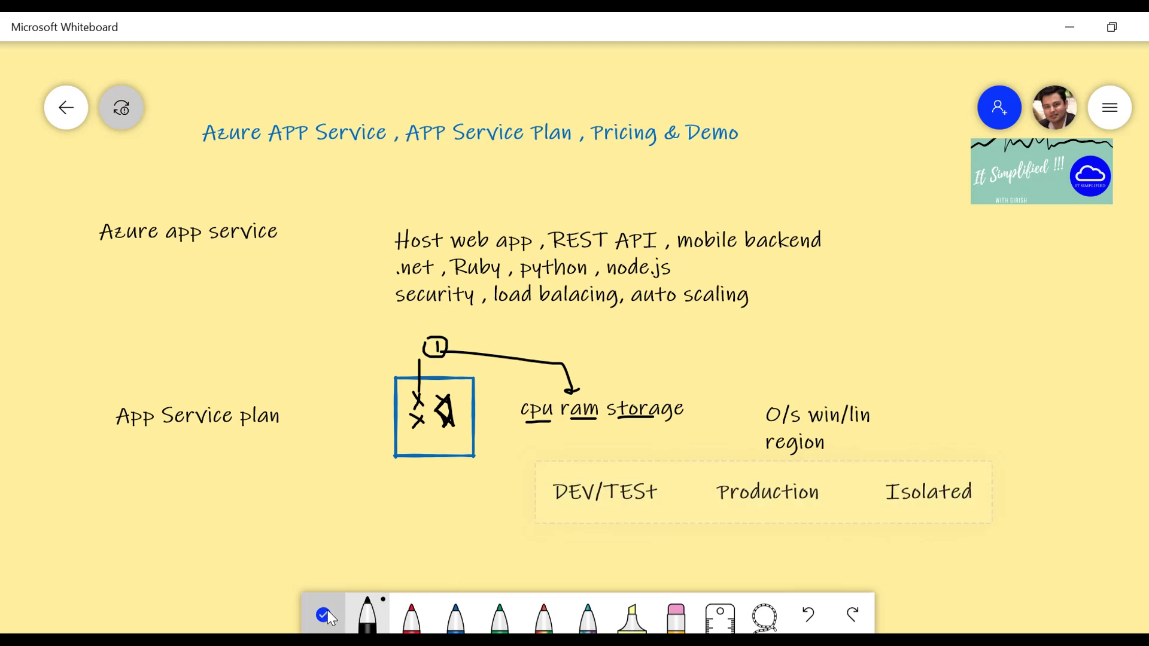
Add a text note under "Production" with the lines "STD" and "Premium".
{"action": "left_click_drag", "start_coordinate": [610, 523], "coordinate": [548, 417]}
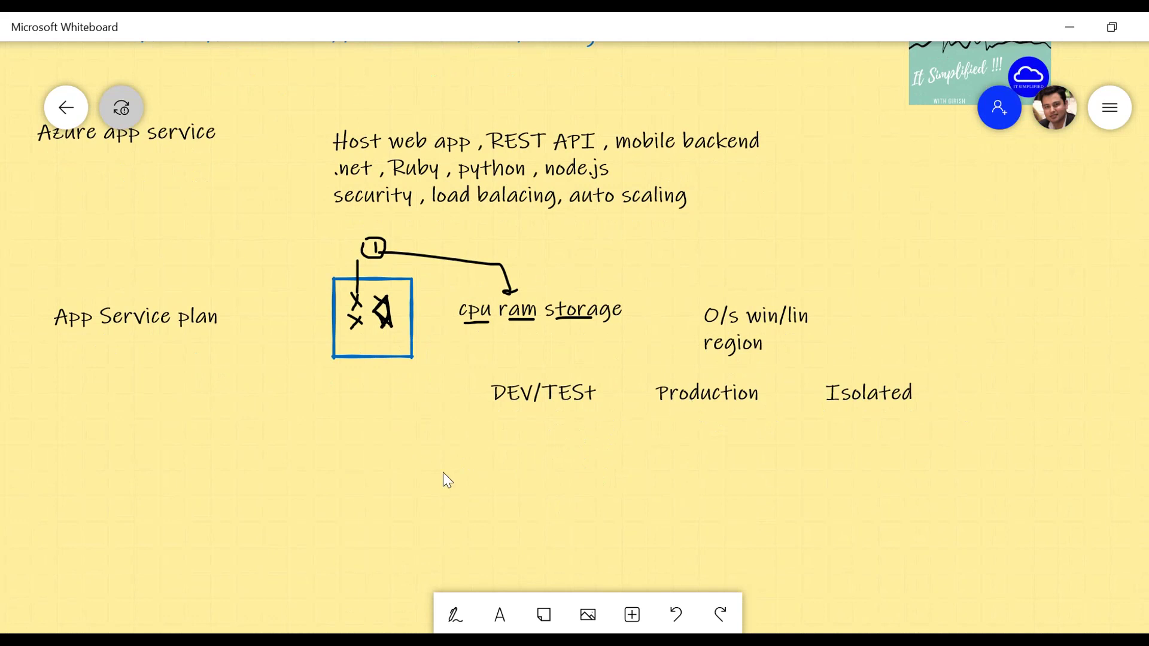
{"action": "right_click", "coordinate": [676, 441]}
{"action": "left_click", "coordinate": [695, 389]}
{"action": "type", "text": "STD"}
{"action": "key", "text": "Return"}
{"action": "type", "text": "Premium"}
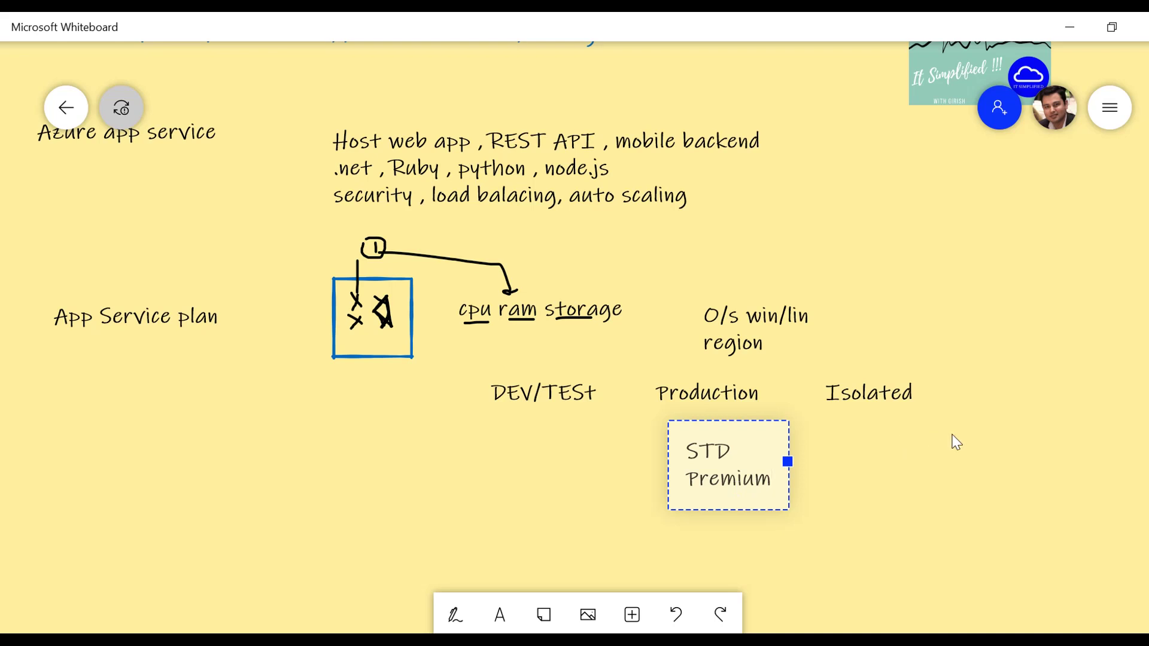
Place a text note reading "vnet" directly under "Isolated".
{"action": "left_click", "coordinate": [857, 430]}
{"action": "left_click", "coordinate": [883, 393]}
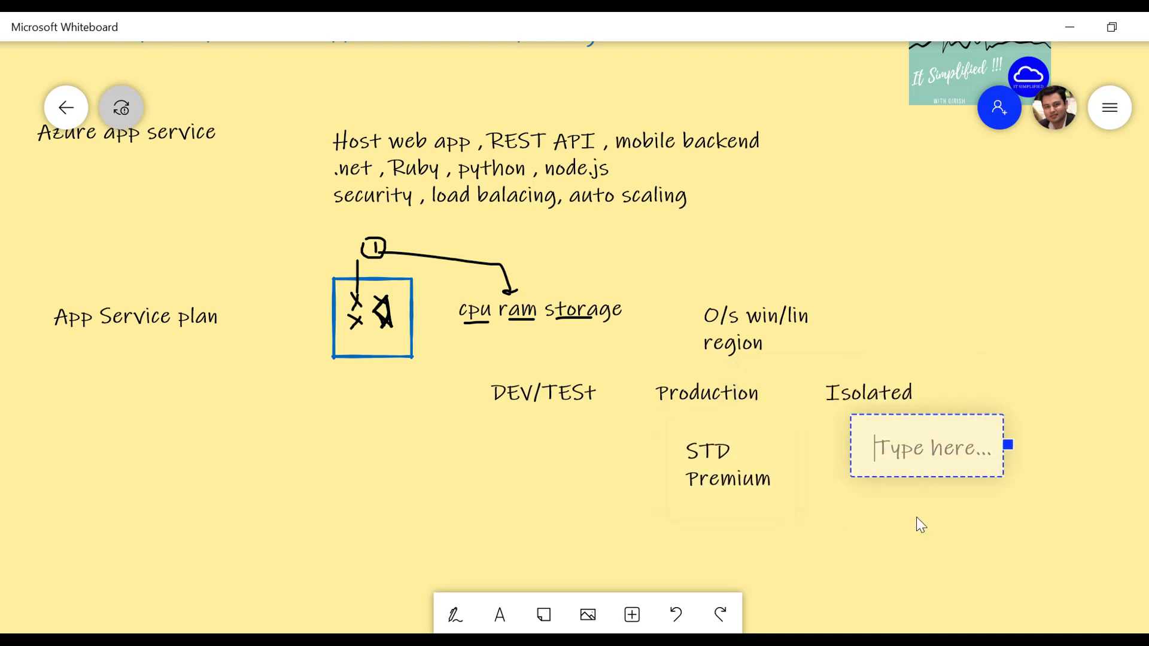
{"action": "left_click_drag", "start_coordinate": [934, 425], "coordinate": [894, 440]}
{"action": "left_click", "coordinate": [895, 460]}
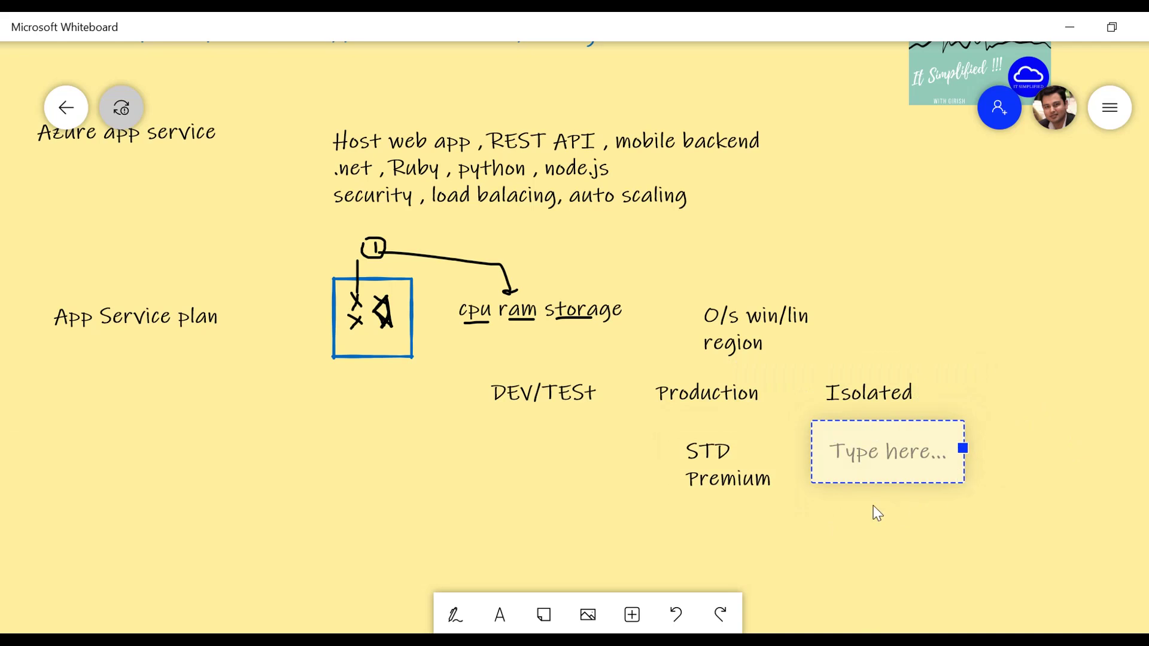
{"action": "type", "text": "vnet"}
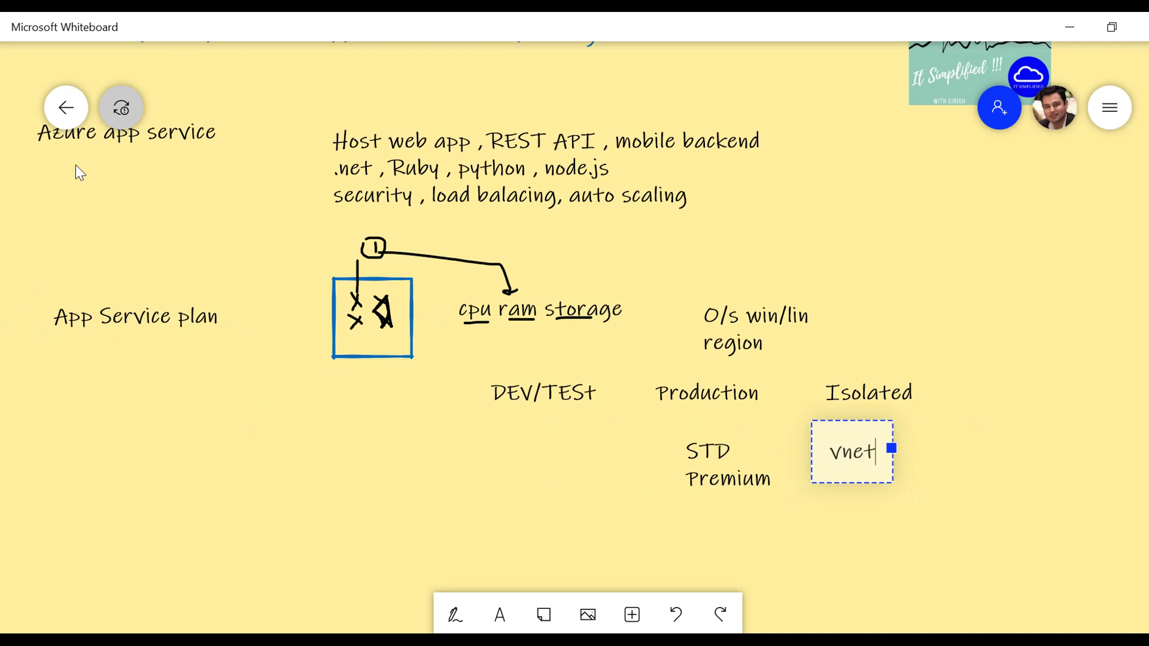
Start a text note in the empty area beyond "Isolated" with the heading "Features", a blank line and "Custom domain".
{"action": "scroll", "coordinate": [346, 400], "scroll_direction": "down", "scroll_amount": 3}
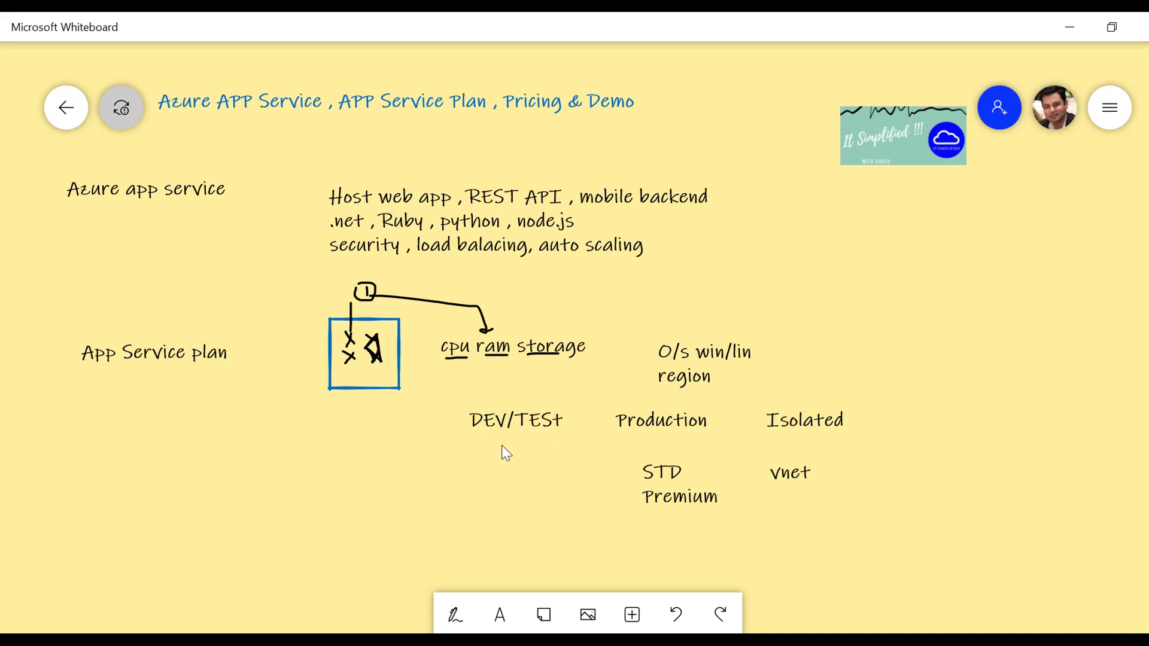
{"action": "left_click", "coordinate": [964, 394]}
{"action": "left_click", "coordinate": [984, 342]}
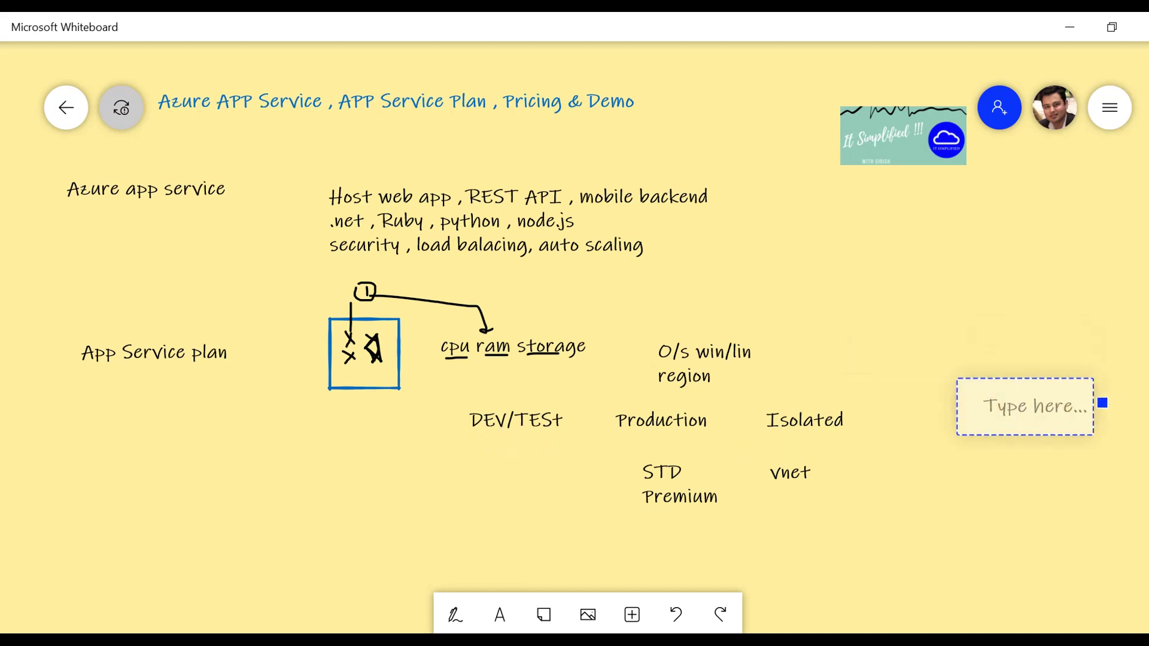
{"action": "type", "text": "Fea"}
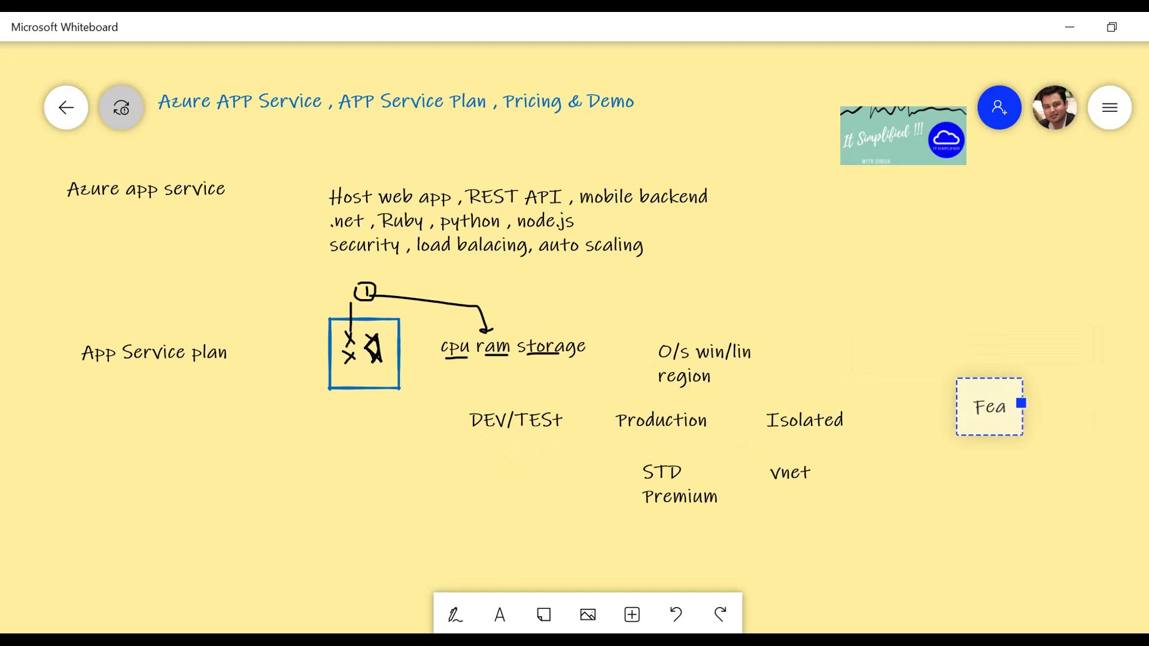
{"action": "type", "text": "tures"}
{"action": "key", "text": "Return"}
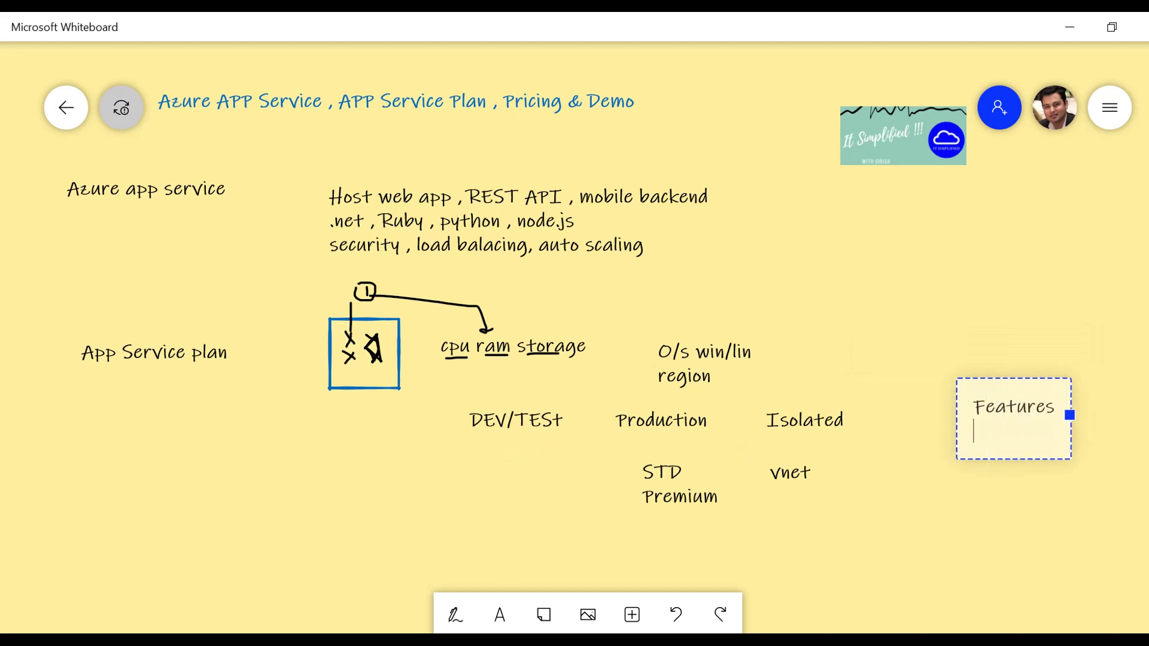
{"action": "key", "text": "Return"}
{"action": "type", "text": "S"}
{"action": "key", "text": "BackSpace"}
{"action": "type", "text": "Custo"}
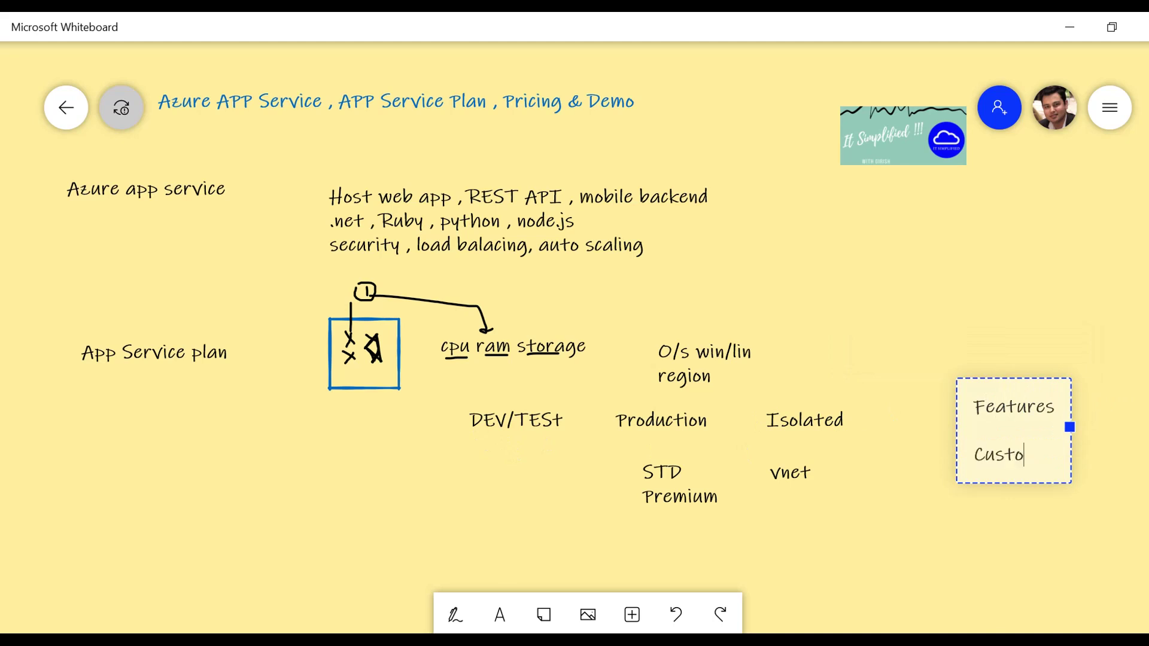
{"action": "type", "text": "m domain"}
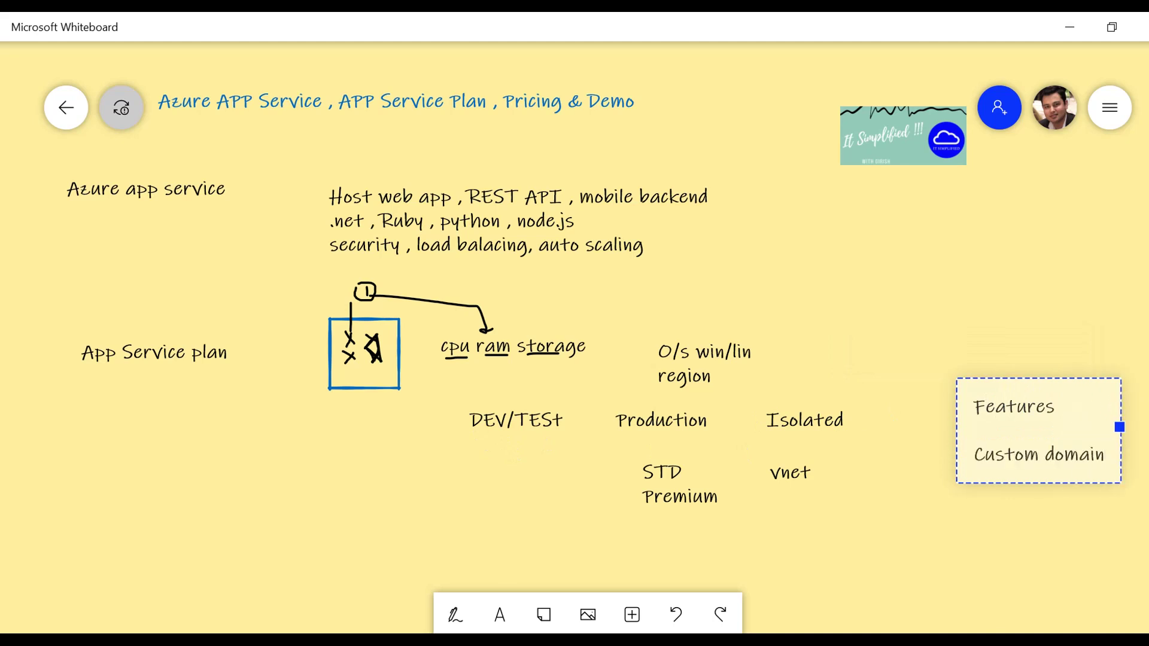
Extend the Features list with the lines "auto scaling", "Traffic Manager", "backup" and "Deployment slots".
{"action": "key", "text": "Return"}
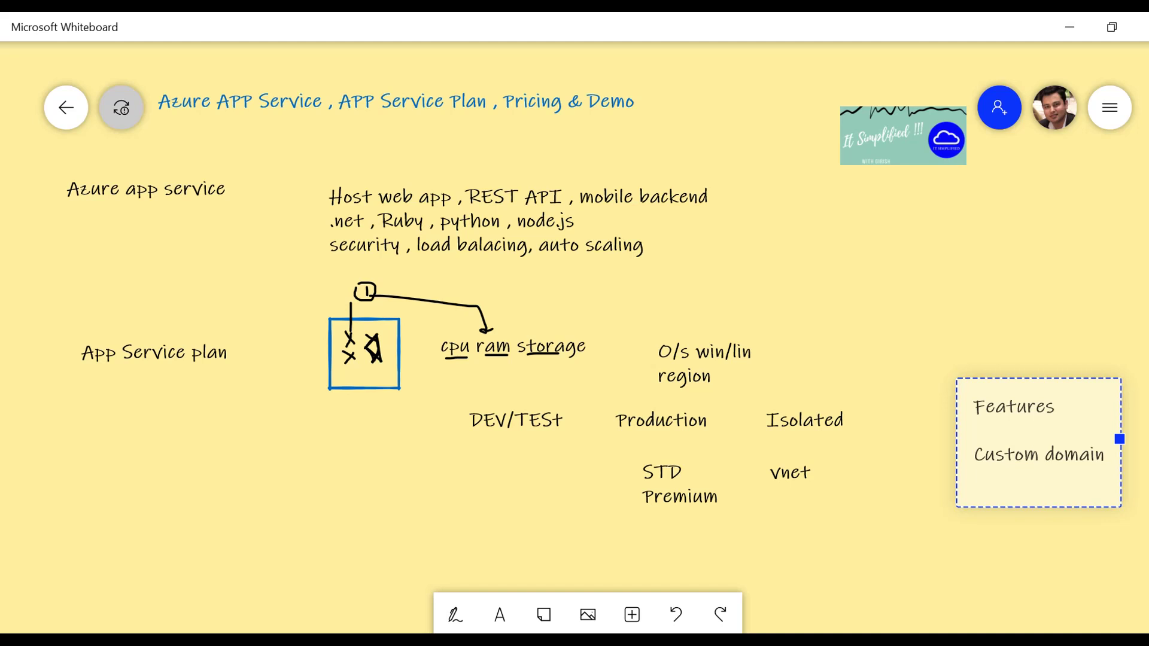
{"action": "type", "text": "to scaling"}
{"action": "key", "text": "Return"}
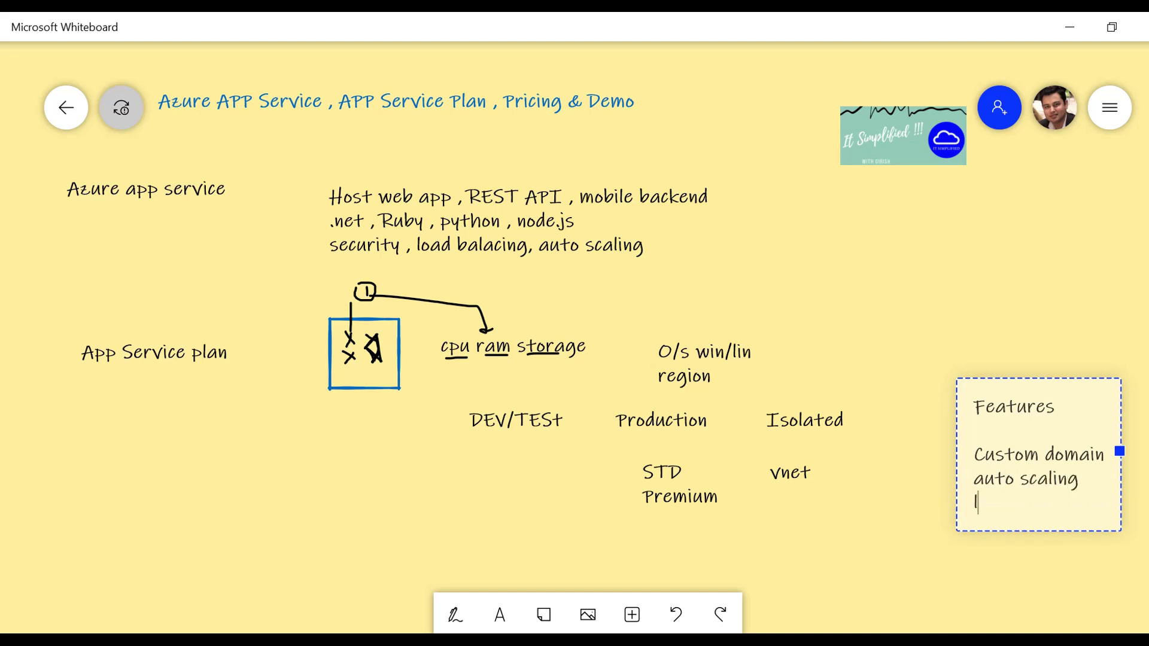
{"action": "key", "text": "BackSpace"}
{"action": "key", "text": "BackSpace"}
{"action": "key", "text": "BackSpace"}
{"action": "type", "text": "Traffic Manager"}
{"action": "key", "text": "Return"}
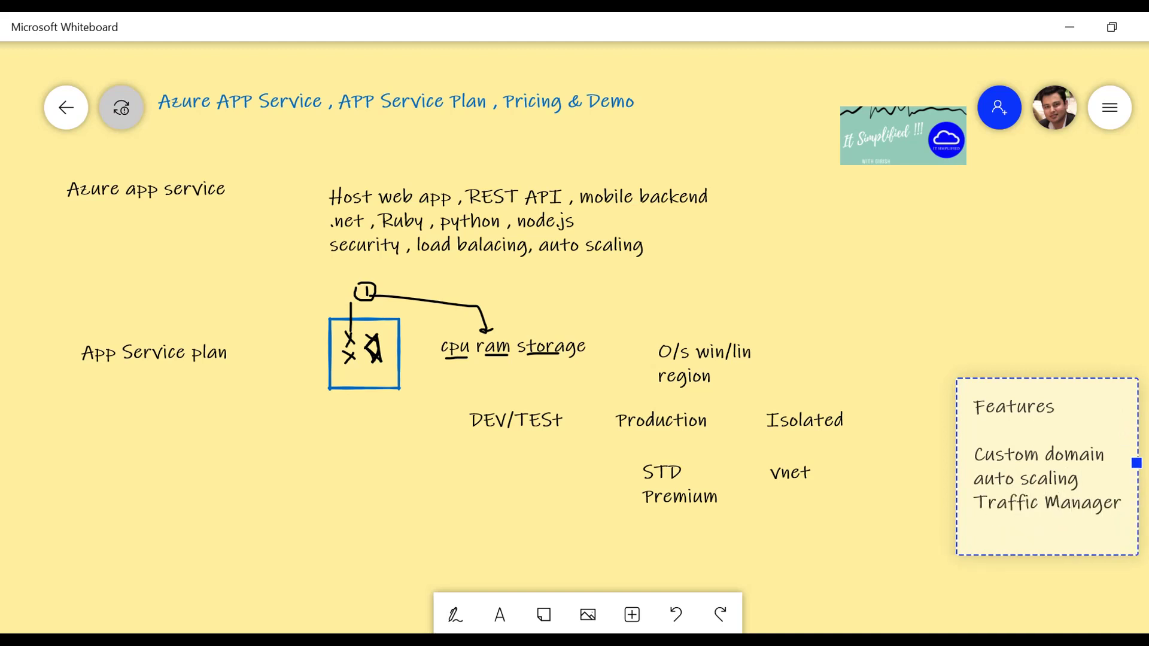
{"action": "type", "text": "backup"}
{"action": "key", "text": "Return"}
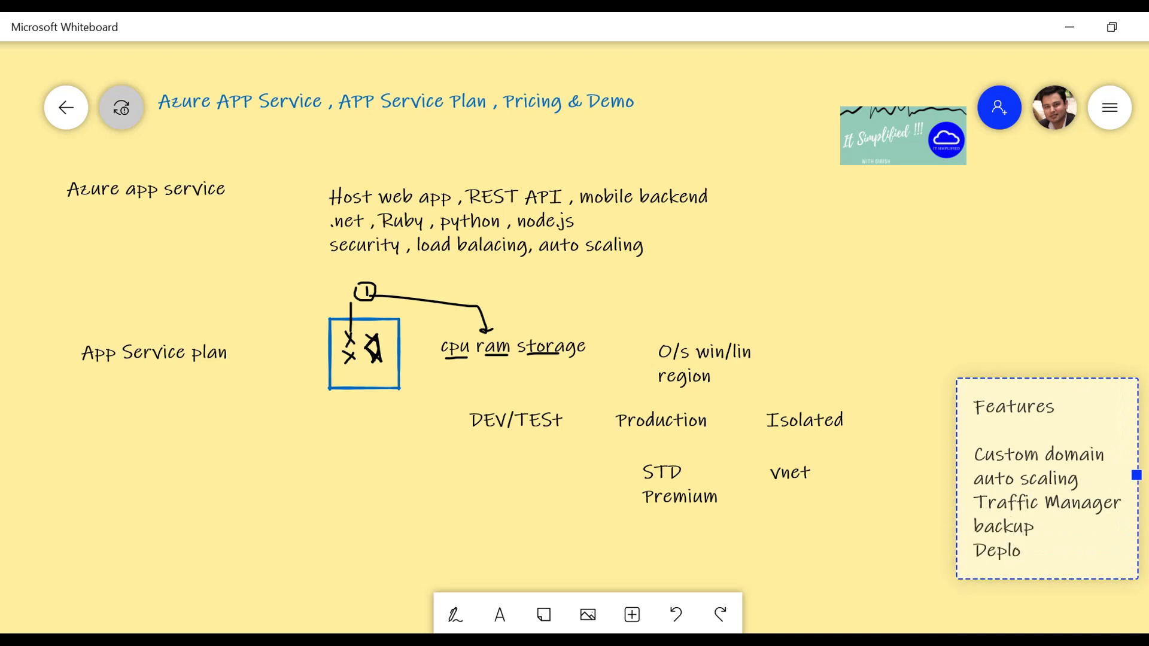
{"action": "key", "text": "BackSpace"}
{"action": "type", "text": "nt slots"}
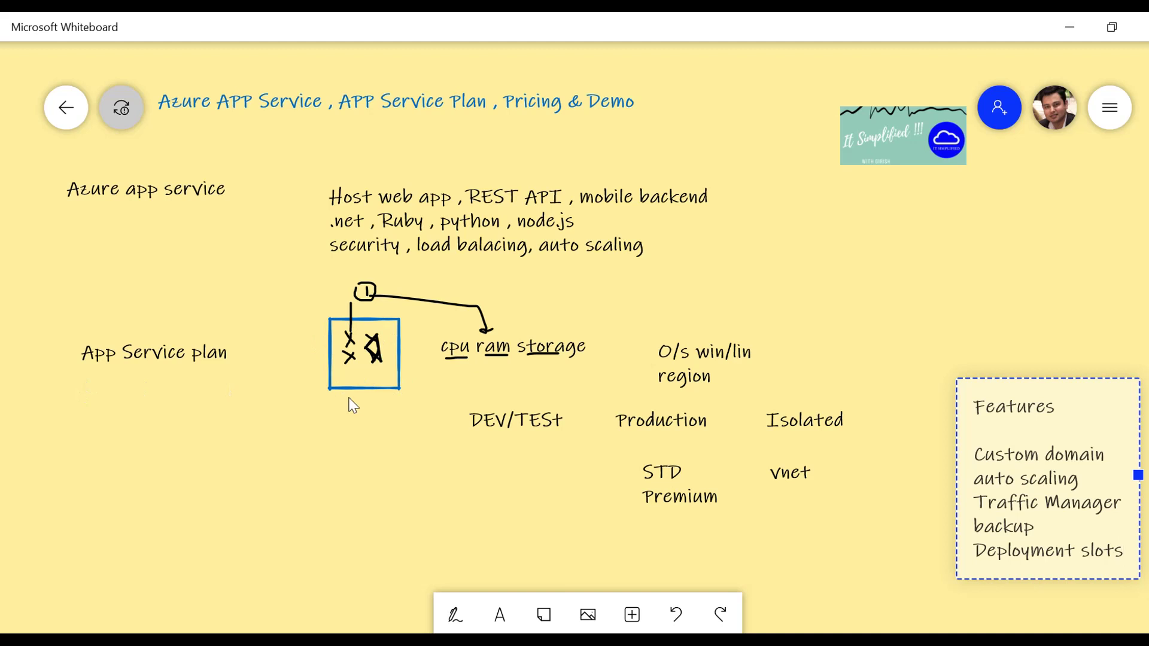
Switch to the Azure portal, search for "app service" from the dashboard, and open App Service plans to begin creating a plan.
{"action": "key", "text": "alt+Tab"}
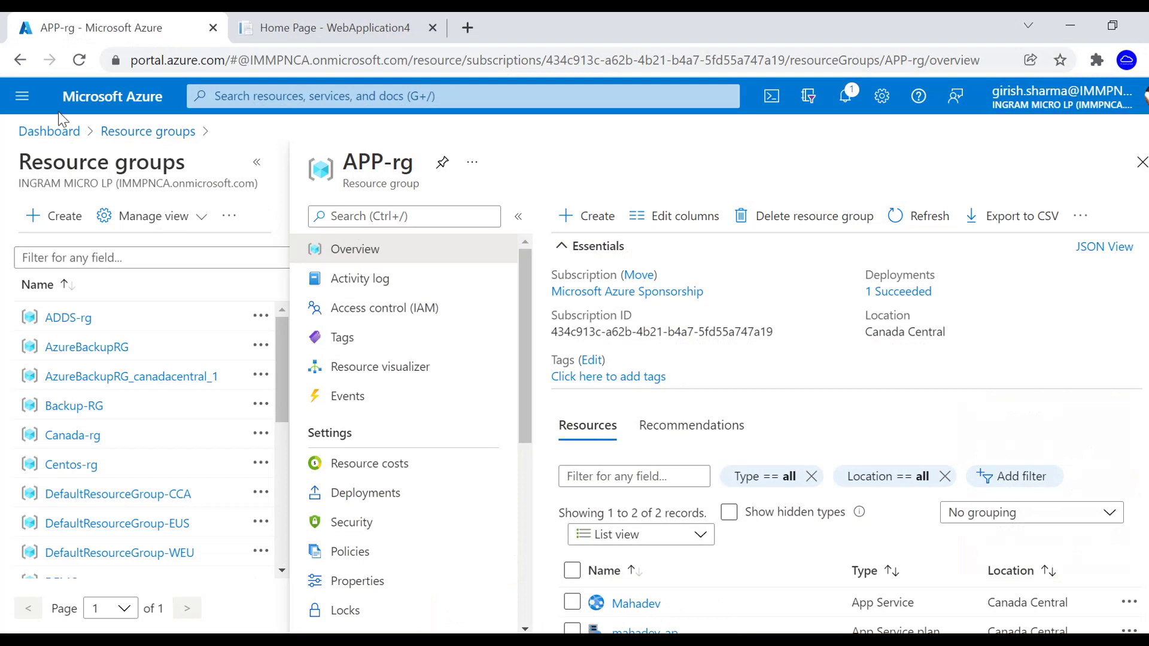
{"action": "left_click", "coordinate": [19, 96]}
{"action": "left_click", "coordinate": [77, 187]}
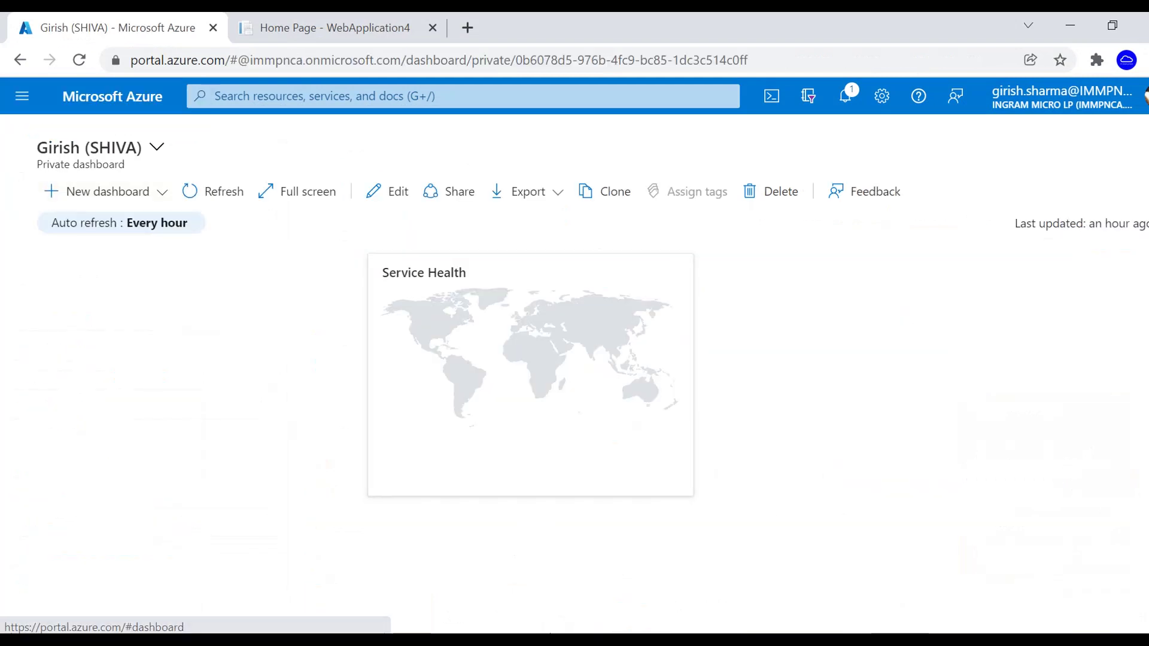
{"action": "left_click", "coordinate": [505, 92]}
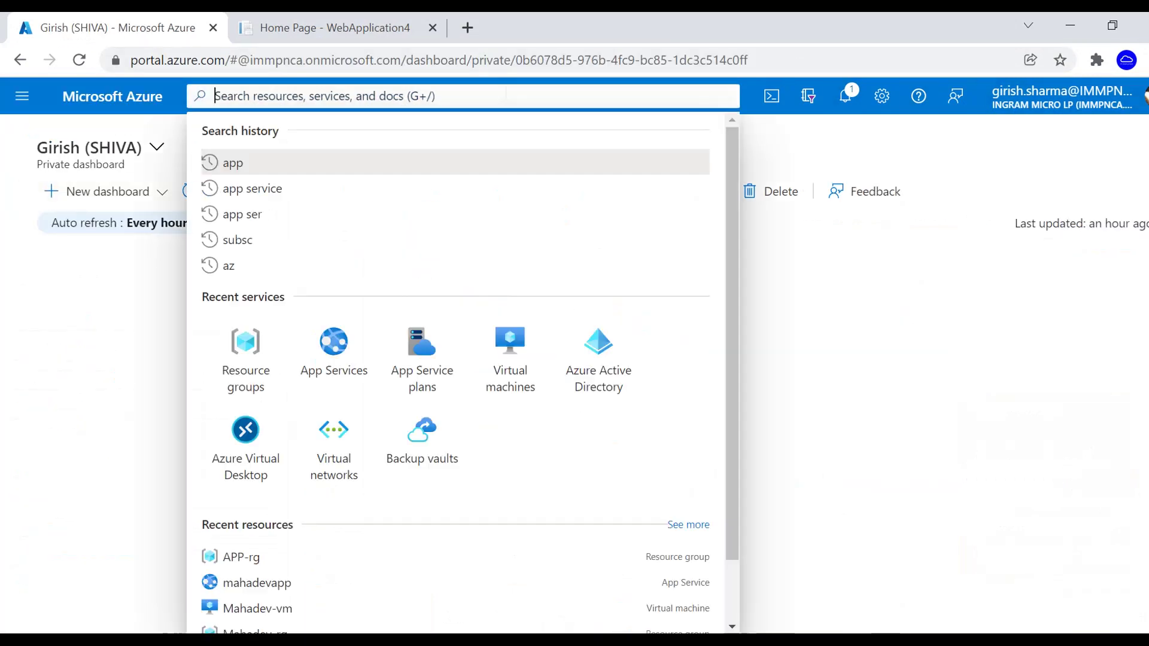
{"action": "type", "text": "app service"}
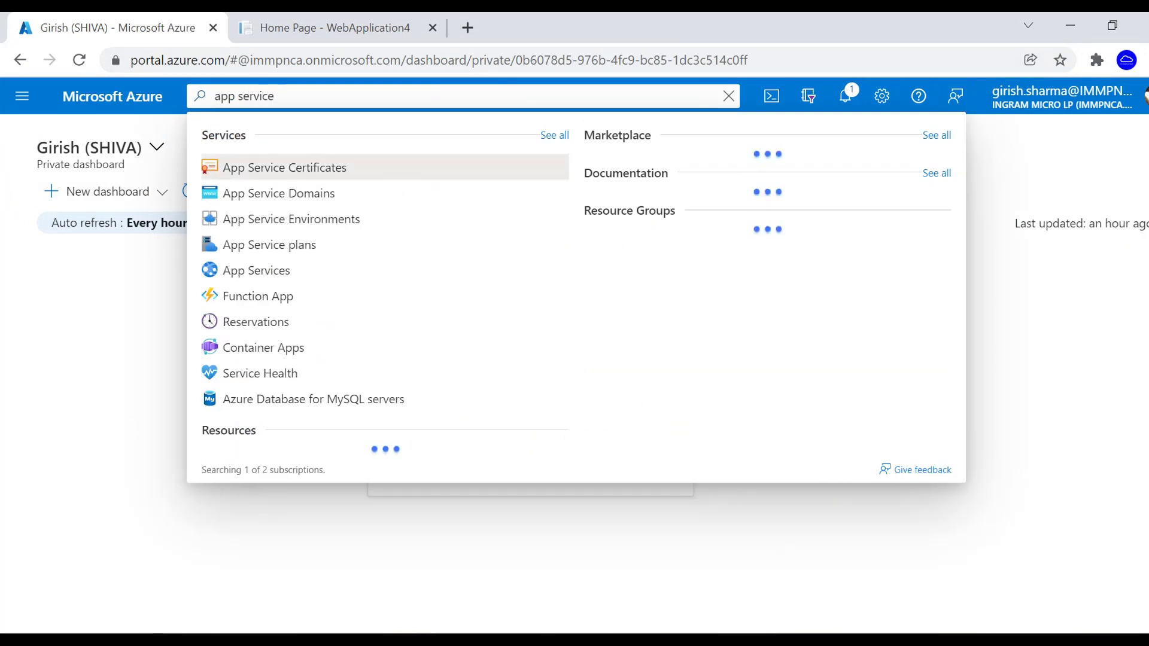
{"action": "left_click", "coordinate": [296, 247]}
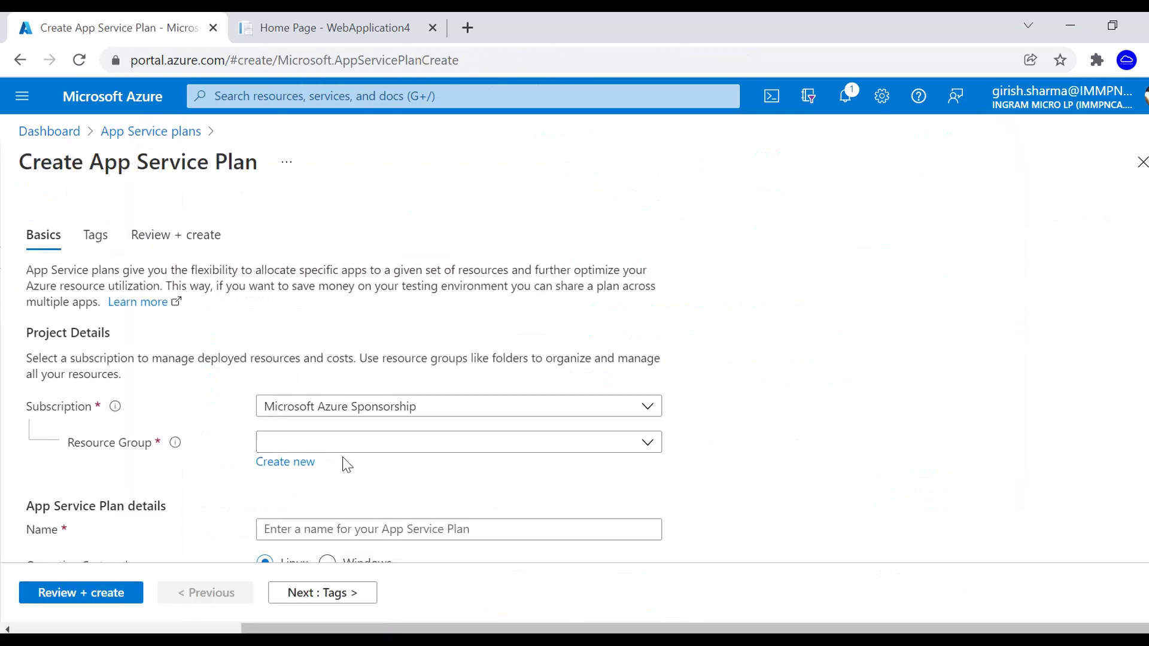
Open the new plan's size options and examine all Dev / Test pricing tiers, including the additional ones.
{"action": "scroll", "coordinate": [788, 437], "scroll_direction": "down", "scroll_amount": 2}
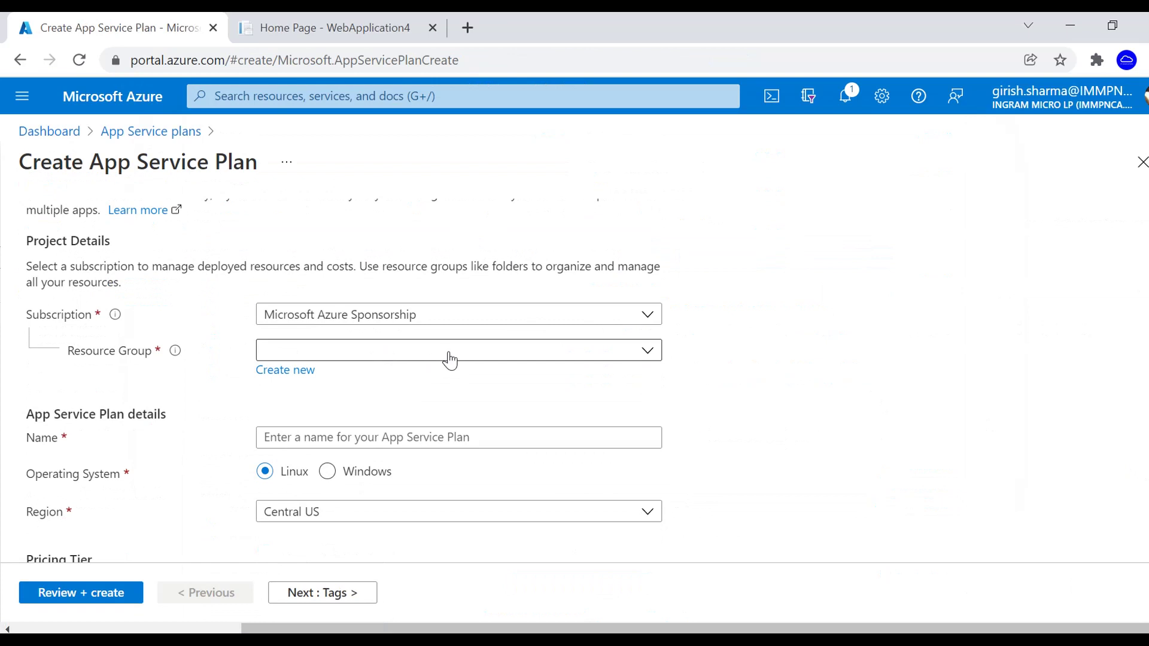
{"action": "scroll", "coordinate": [820, 397], "scroll_direction": "down", "scroll_amount": 3}
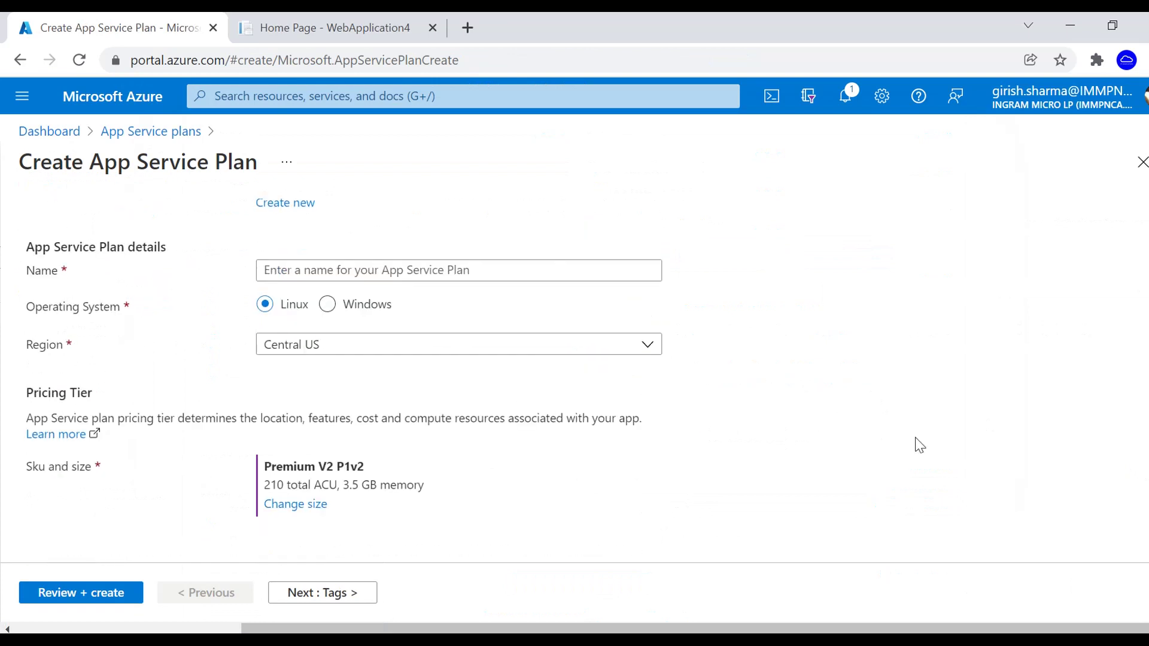
{"action": "left_click", "coordinate": [308, 513]}
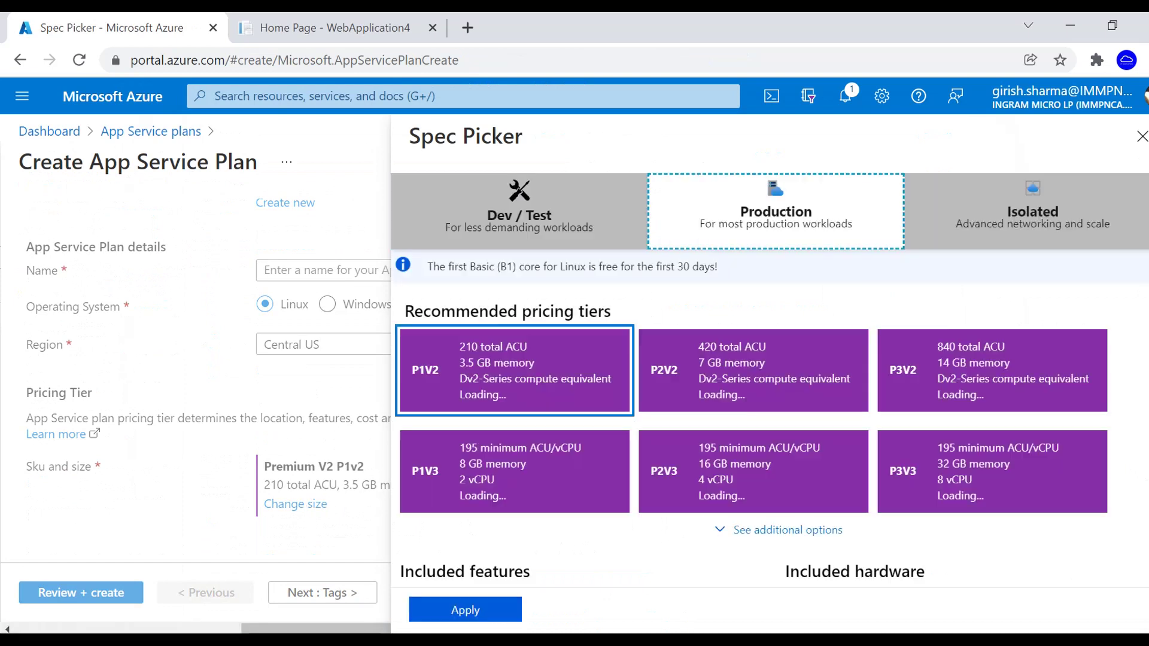
{"action": "left_click", "coordinate": [531, 235]}
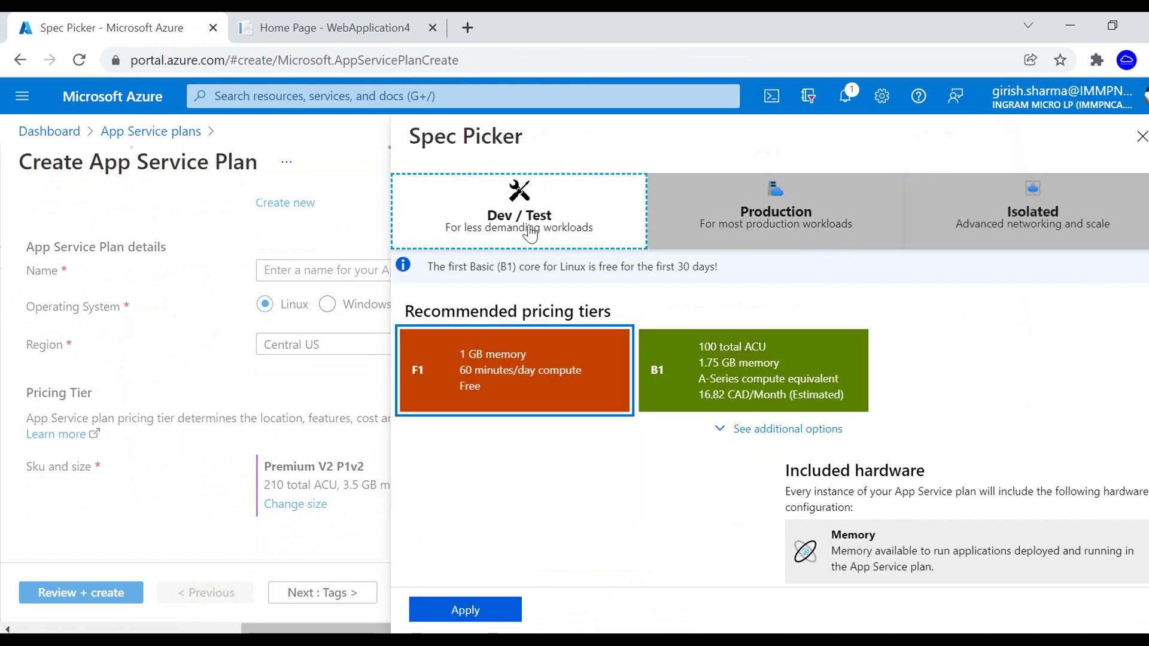
{"action": "left_click", "coordinate": [778, 429]}
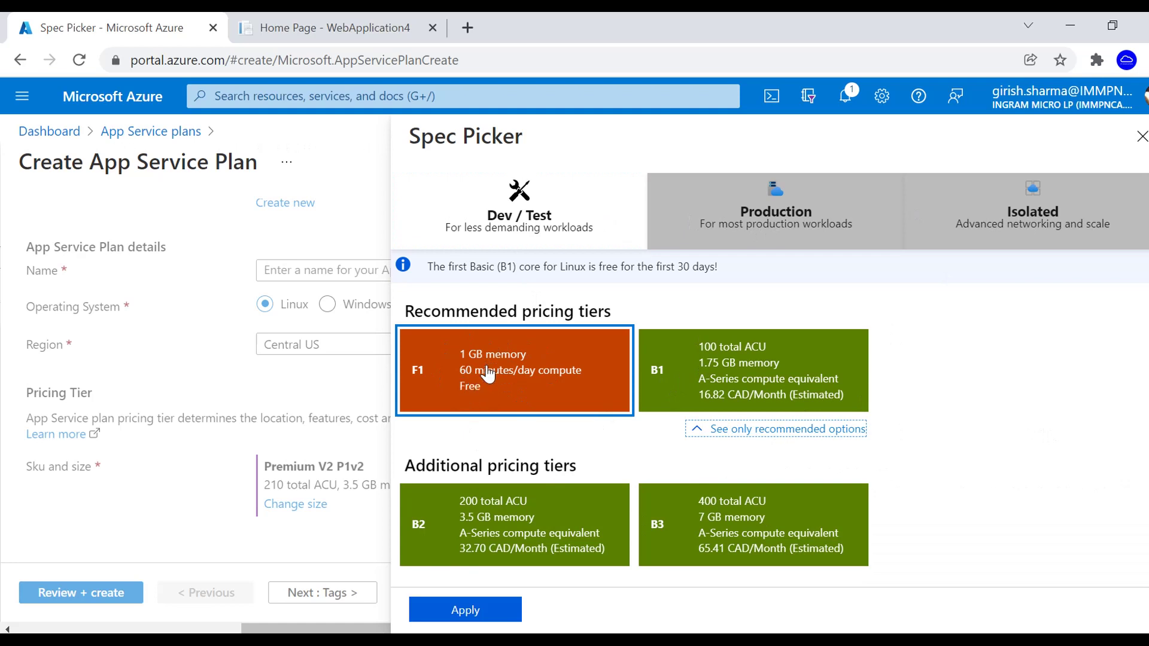
{"action": "scroll", "coordinate": [484, 376], "scroll_direction": "down", "scroll_amount": 2}
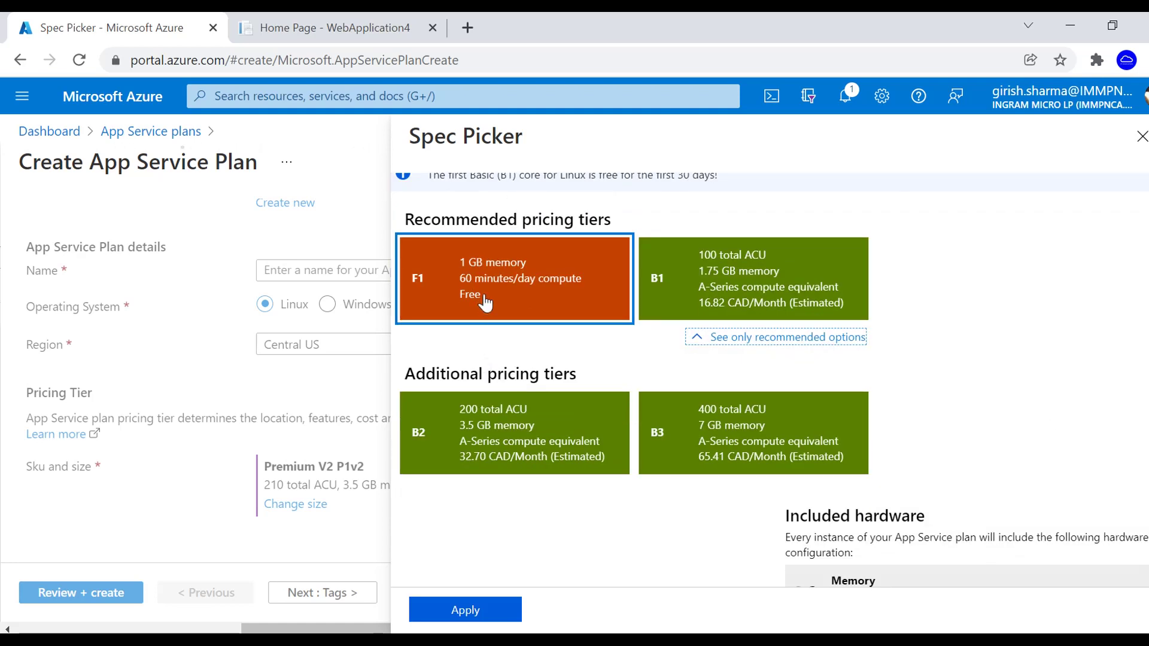
Examine the hardware included with the F1 tier, then select B3 and review its included features and hardware.
{"action": "scroll", "coordinate": [617, 347], "scroll_direction": "down", "scroll_amount": 2}
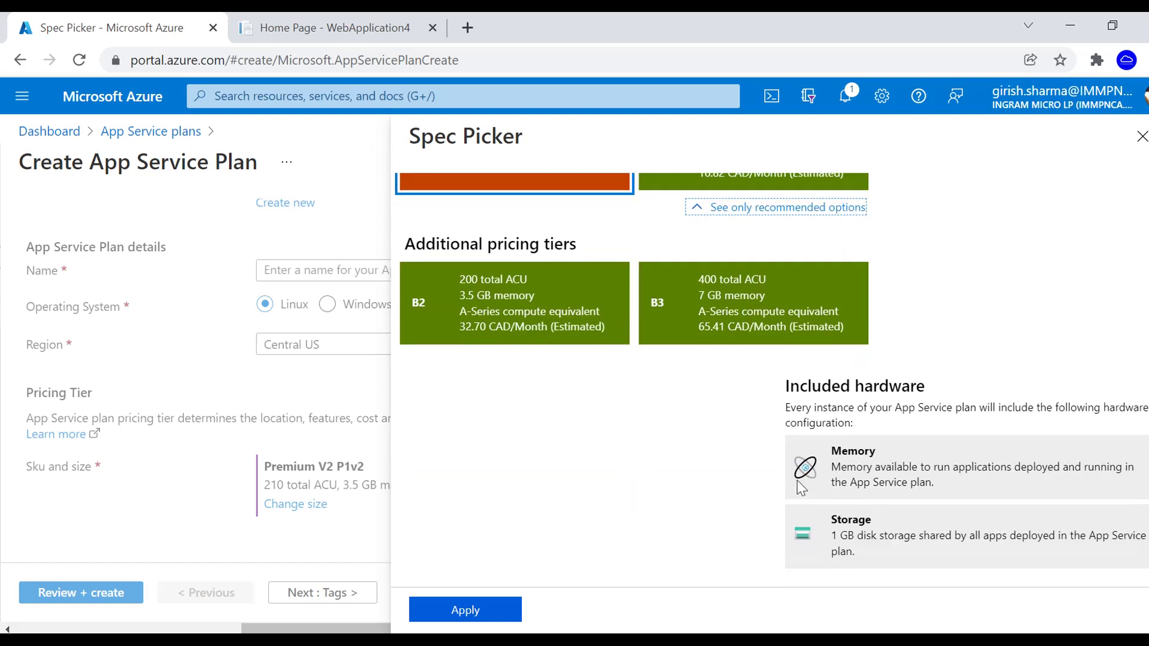
{"action": "scroll", "coordinate": [584, 486], "scroll_direction": "up", "scroll_amount": 2}
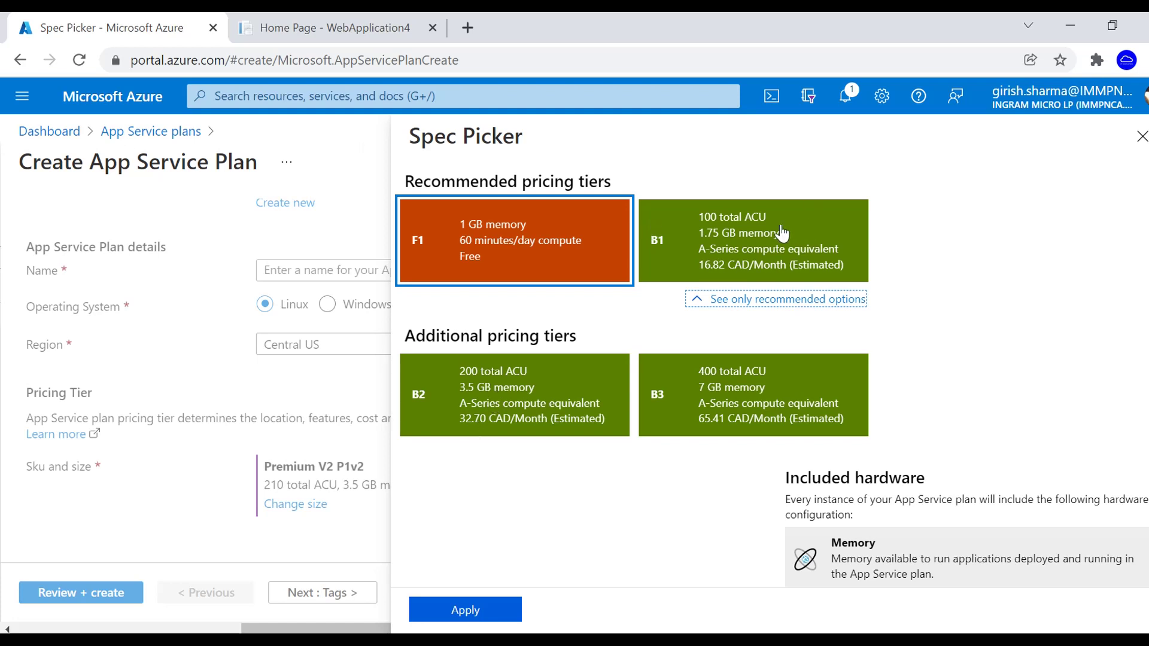
{"action": "left_click", "coordinate": [734, 413]}
{"action": "scroll", "coordinate": [736, 407], "scroll_direction": "down", "scroll_amount": 2}
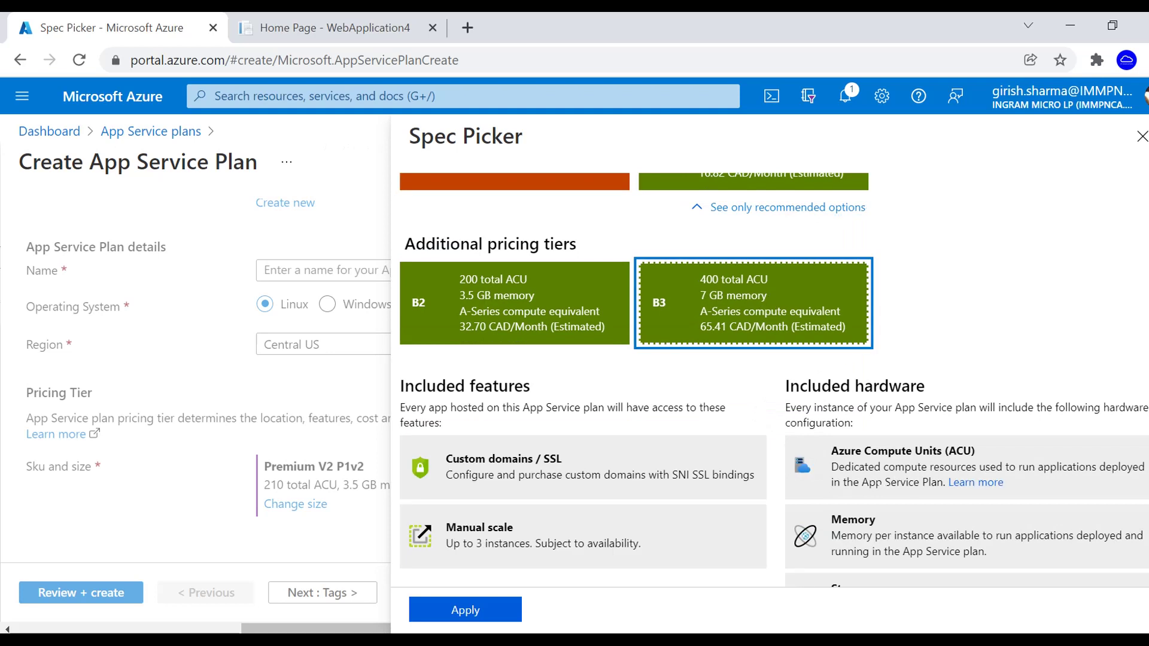
{"action": "scroll", "coordinate": [951, 526], "scroll_direction": "down", "scroll_amount": 1}
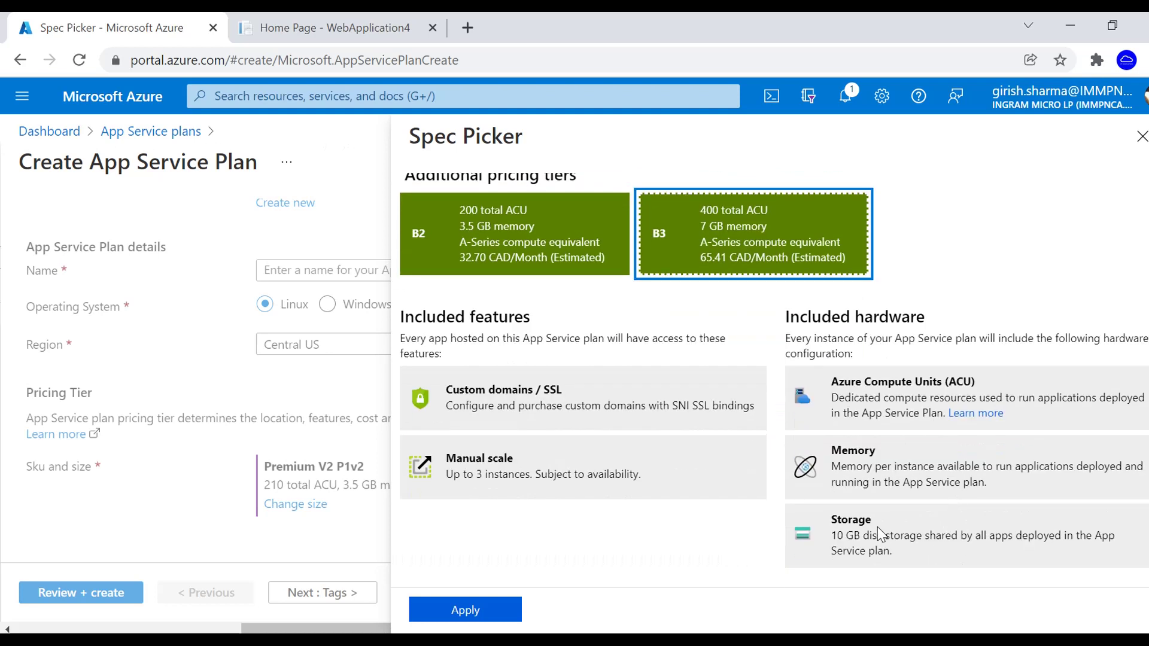
{"action": "scroll", "coordinate": [874, 524], "scroll_direction": "up", "scroll_amount": 1}
{"action": "scroll", "coordinate": [875, 525], "scroll_direction": "down", "scroll_amount": 1}
{"action": "scroll", "coordinate": [833, 516], "scroll_direction": "up", "scroll_amount": 1}
{"action": "scroll", "coordinate": [688, 469], "scroll_direction": "up", "scroll_amount": 1}
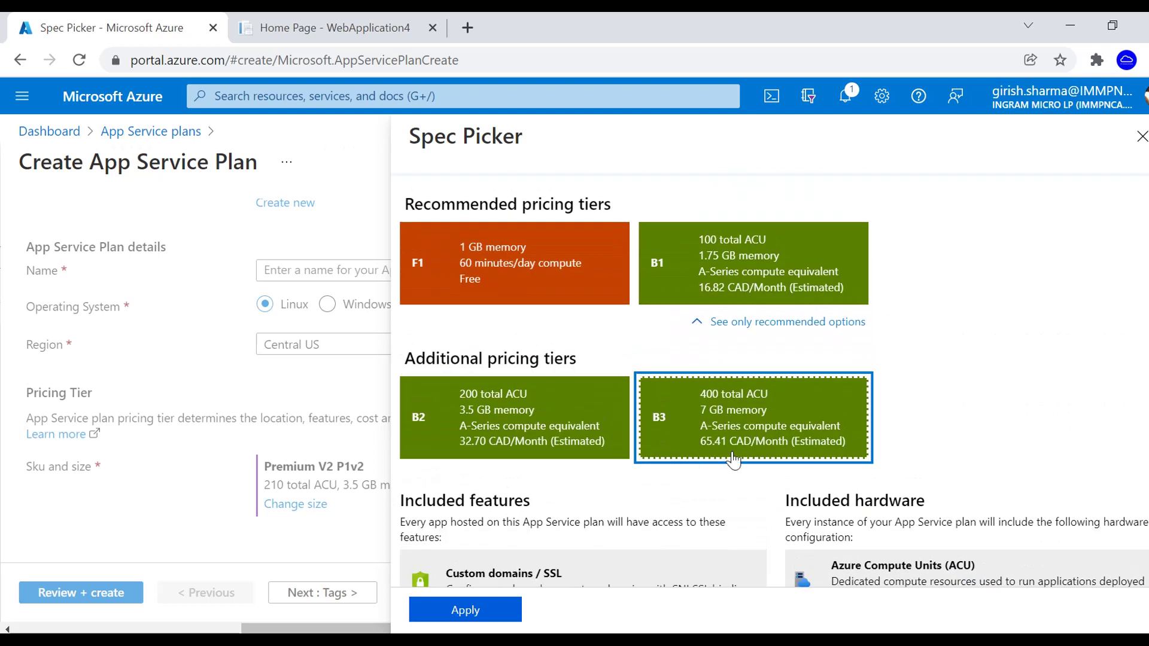
Select the F1 tier and then B1 to compare their included features and hardware.
{"action": "left_click", "coordinate": [551, 263]}
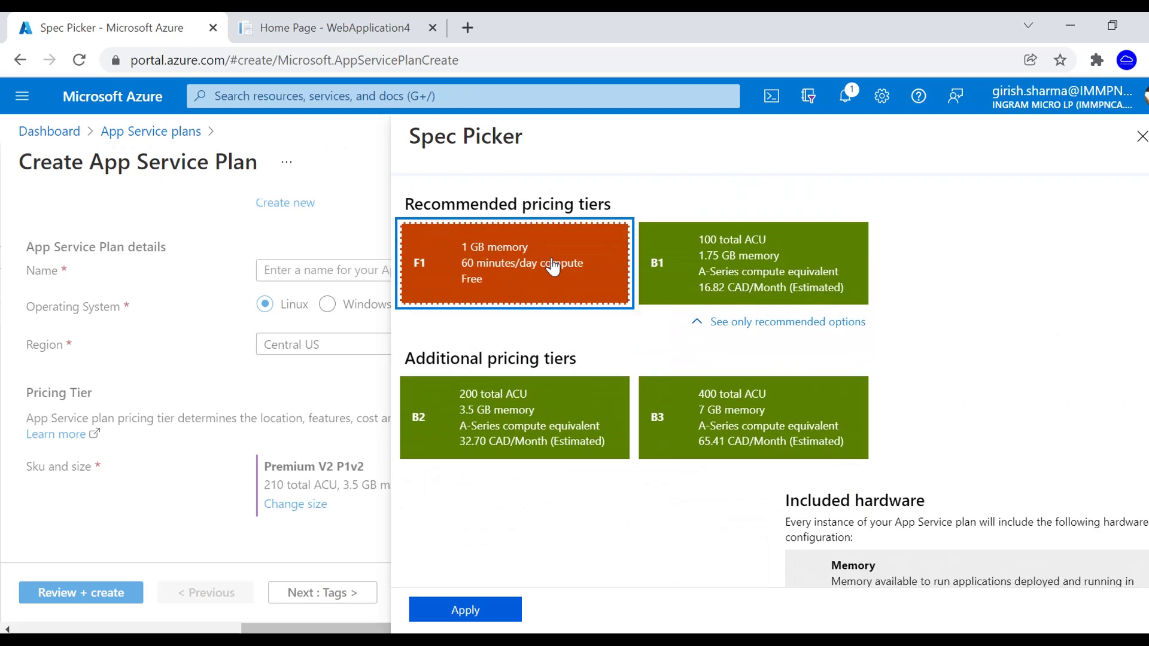
{"action": "scroll", "coordinate": [505, 415], "scroll_direction": "down", "scroll_amount": 1}
{"action": "scroll", "coordinate": [559, 498], "scroll_direction": "up", "scroll_amount": 1}
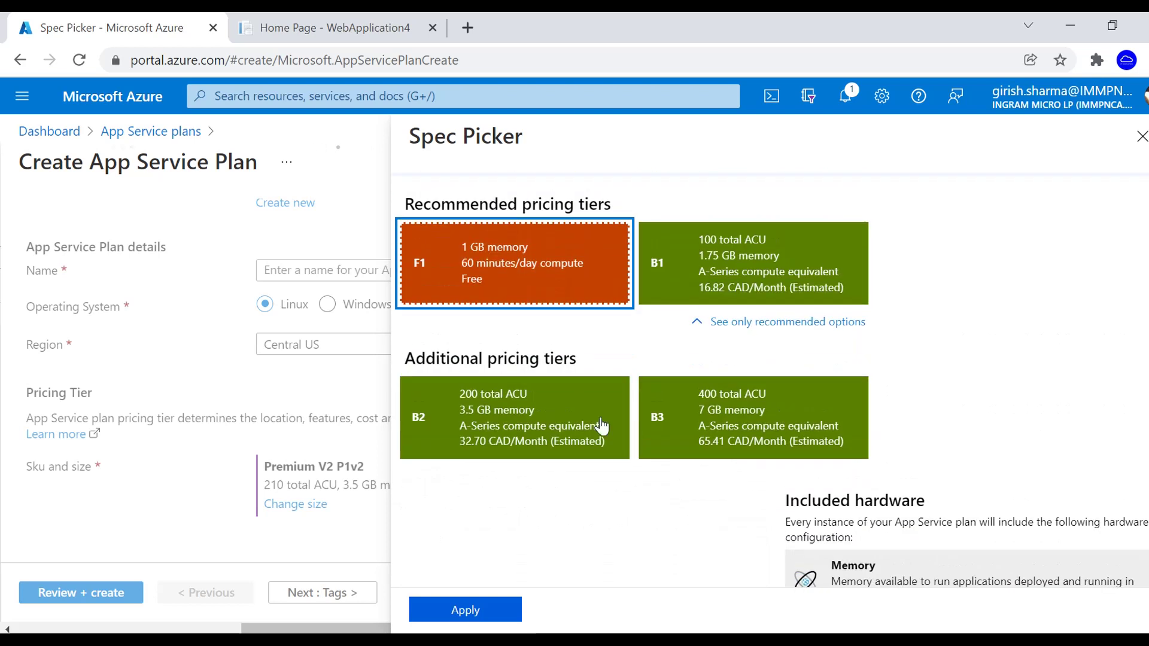
{"action": "left_click", "coordinate": [688, 289]}
{"action": "scroll", "coordinate": [952, 379], "scroll_direction": "down", "scroll_amount": 1}
{"action": "scroll", "coordinate": [953, 379], "scroll_direction": "down", "scroll_amount": 2}
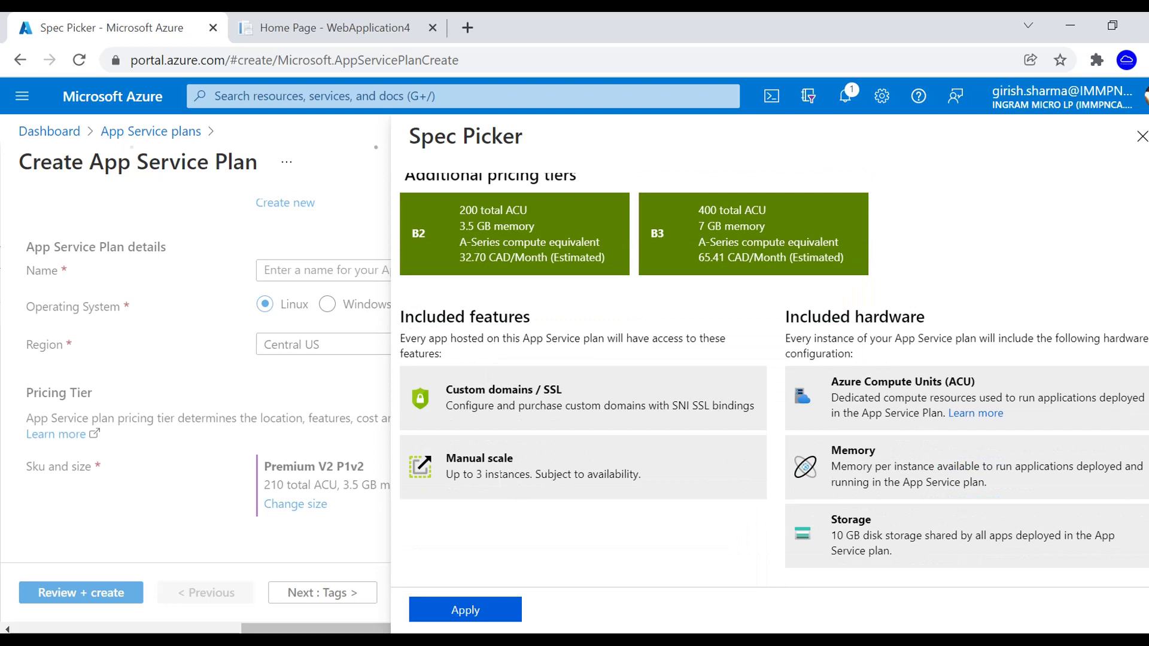
{"action": "scroll", "coordinate": [723, 475], "scroll_direction": "up", "scroll_amount": 4}
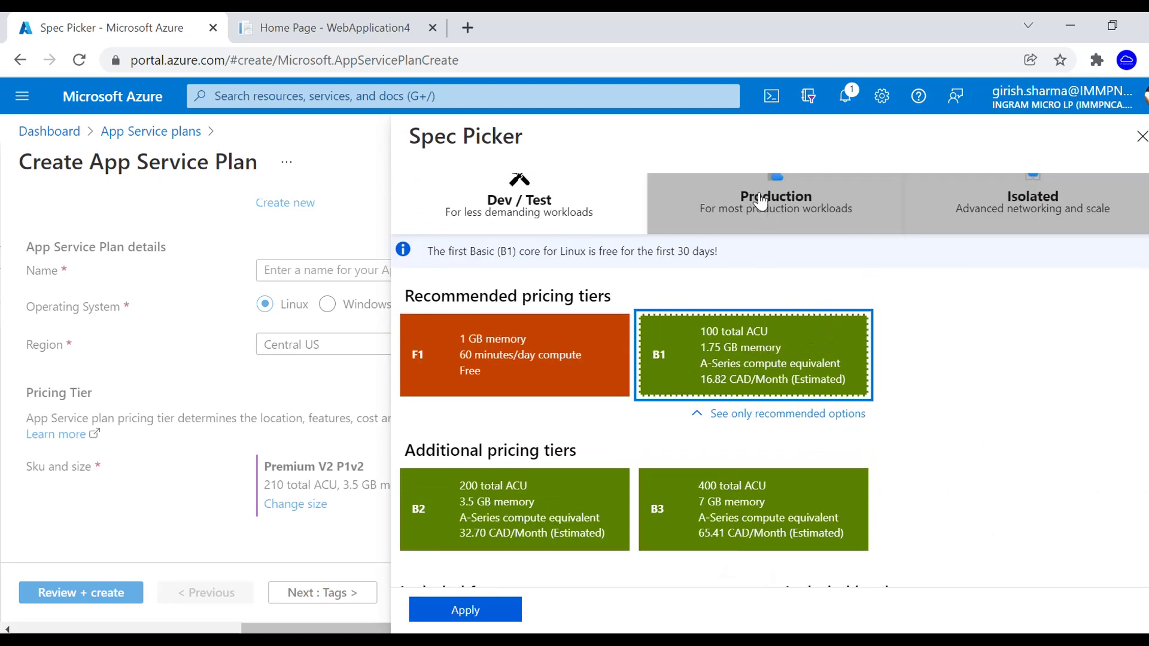
Show all Production pricing tiers, including the additional ones, and examine the features and hardware included with P1V2.
{"action": "left_click", "coordinate": [760, 200]}
{"action": "scroll", "coordinate": [569, 565], "scroll_direction": "down", "scroll_amount": 2}
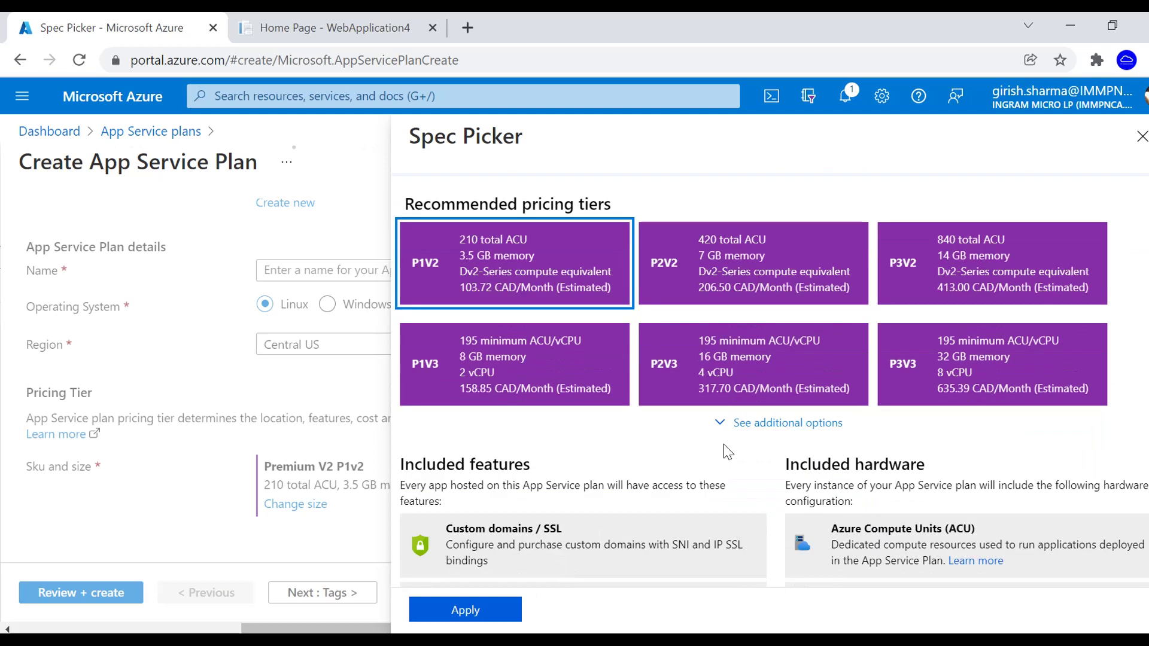
{"action": "left_click", "coordinate": [744, 432]}
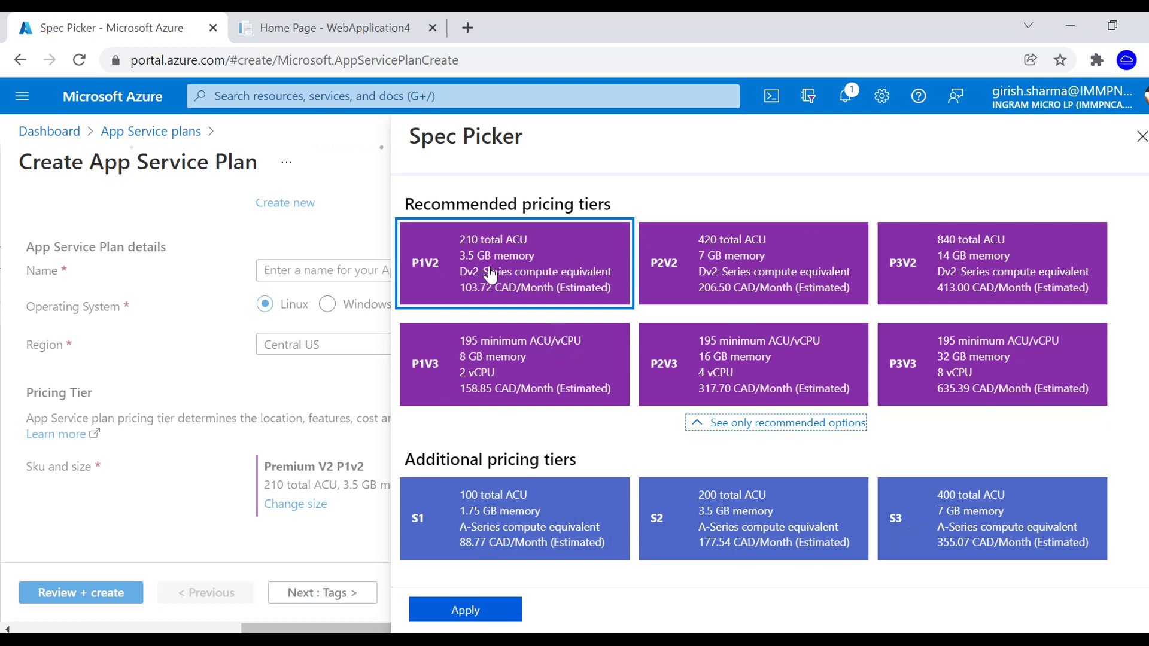
{"action": "scroll", "coordinate": [523, 478], "scroll_direction": "down", "scroll_amount": 5}
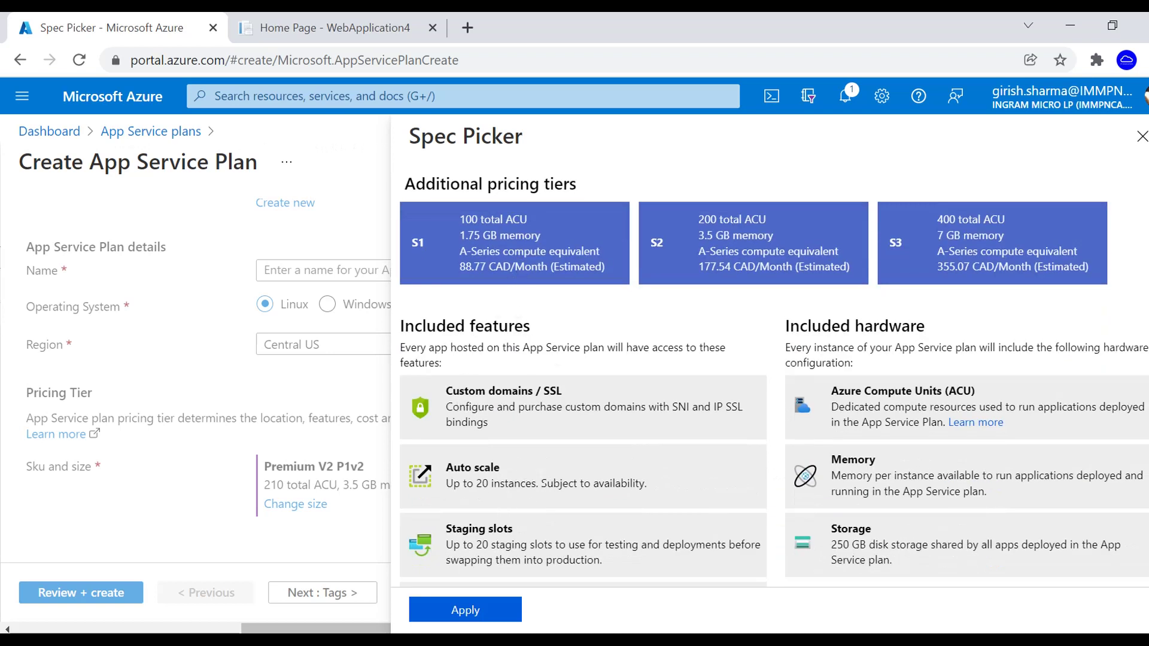
{"action": "scroll", "coordinate": [531, 477], "scroll_direction": "down", "scroll_amount": 2}
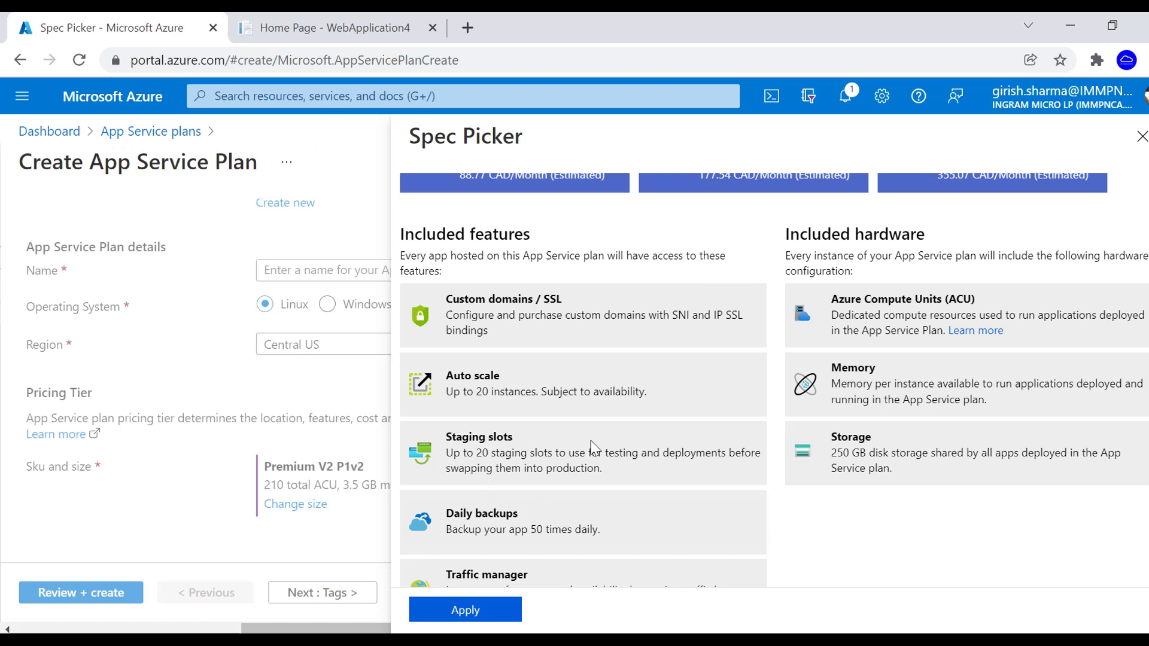
{"action": "scroll", "coordinate": [606, 452], "scroll_direction": "down", "scroll_amount": 1}
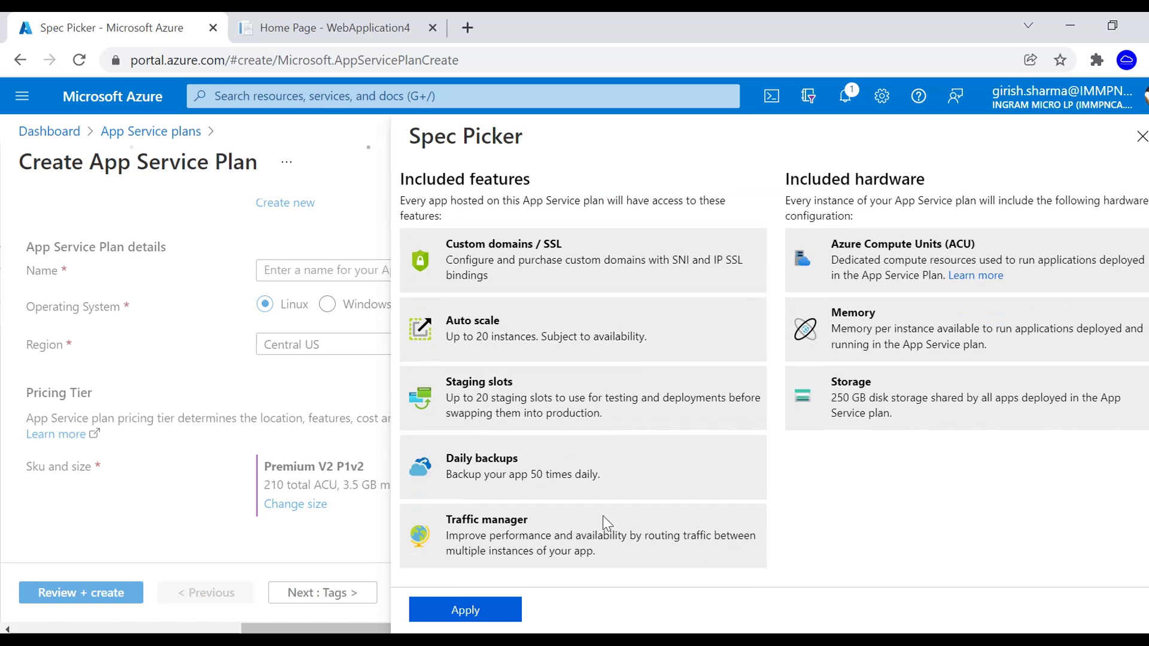
Select the S3 Production tier and review its included features and hardware.
{"action": "scroll", "coordinate": [804, 511], "scroll_direction": "up", "scroll_amount": 3}
{"action": "left_click", "coordinate": [739, 302]}
{"action": "left_click", "coordinate": [972, 278]}
{"action": "scroll", "coordinate": [871, 530], "scroll_direction": "down", "scroll_amount": 2}
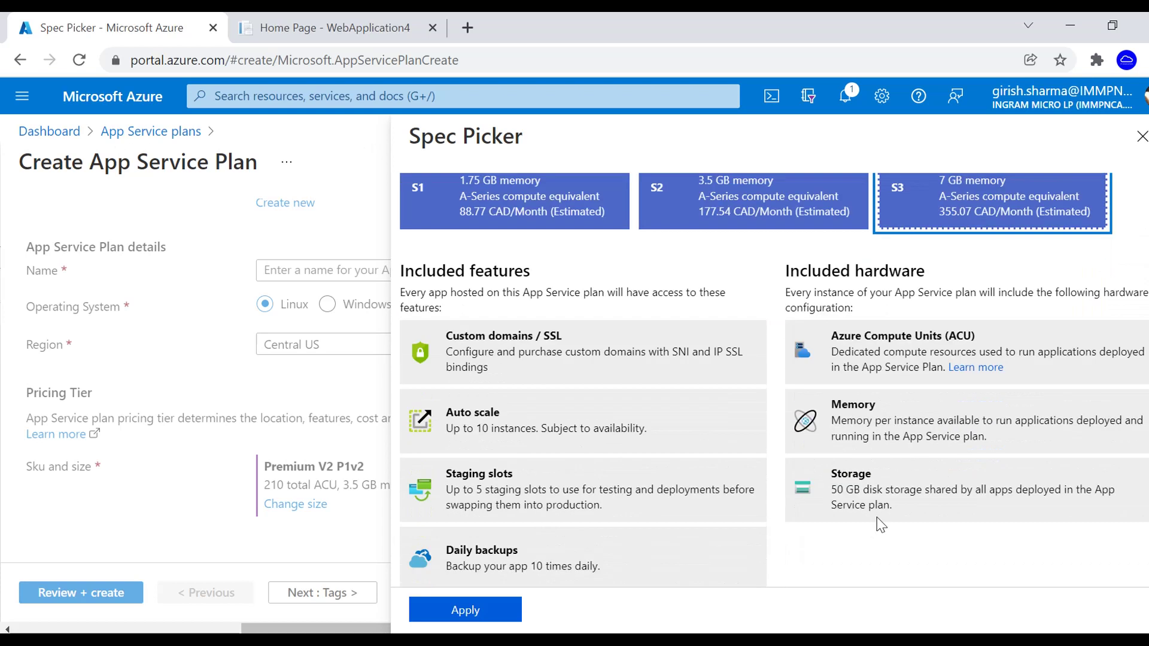
Reselect the P1V2 tier and examine its storage and auto scale limits for comparison with S3.
{"action": "scroll", "coordinate": [600, 477], "scroll_direction": "up", "scroll_amount": 5}
{"action": "left_click", "coordinate": [553, 231]}
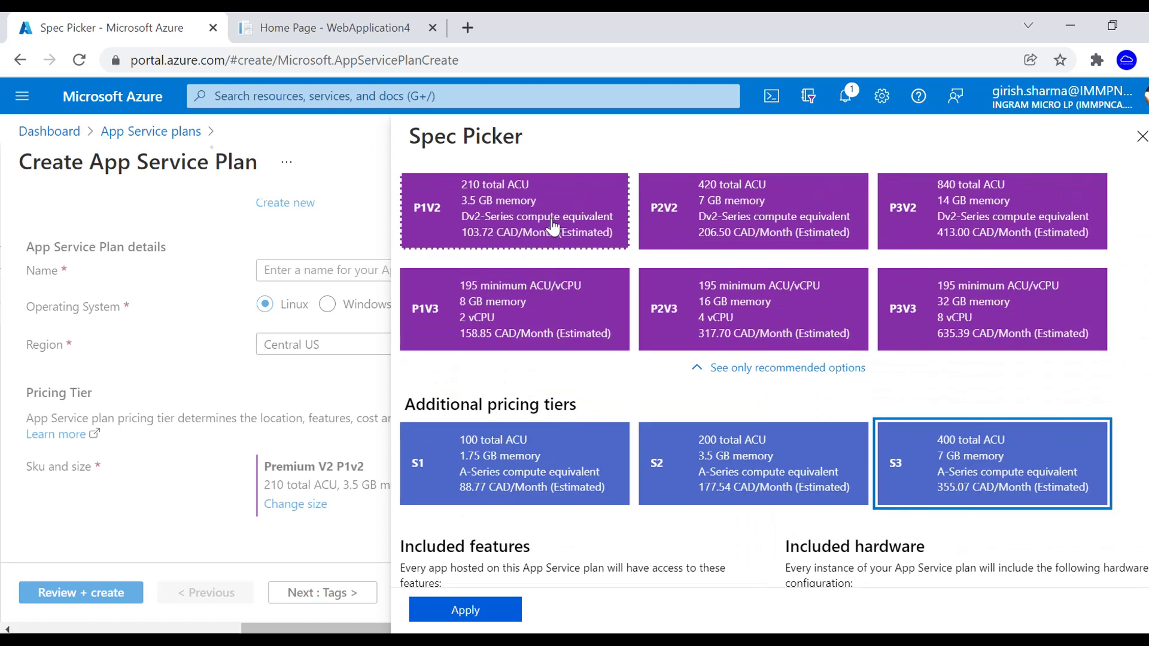
{"action": "scroll", "coordinate": [920, 489], "scroll_direction": "down", "scroll_amount": 3}
{"action": "scroll", "coordinate": [885, 497], "scroll_direction": "down", "scroll_amount": 2}
{"action": "left_click_drag", "start_coordinate": [836, 489], "coordinate": [883, 489]}
{"action": "left_click_drag", "start_coordinate": [476, 429], "coordinate": [536, 429]}
{"action": "scroll", "coordinate": [924, 556], "scroll_direction": "up", "scroll_amount": 7}
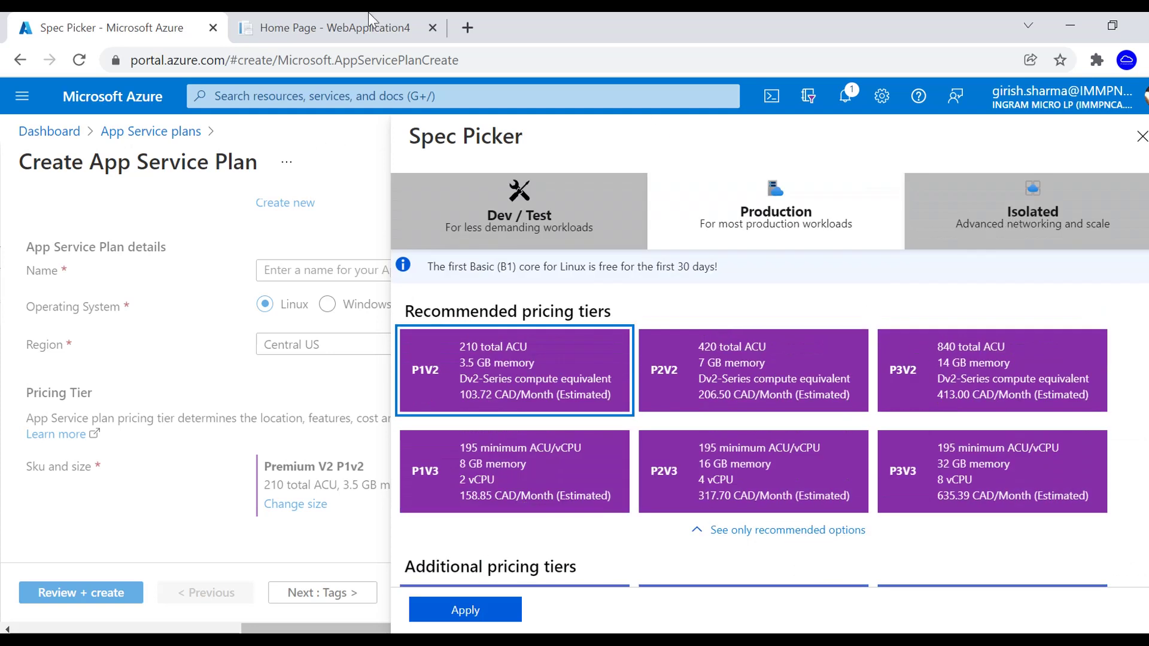
From the Isolated tier, start a new App Service Environment with the signed-in account and look through its settings up to Networking.
{"action": "left_click", "coordinate": [1011, 221]}
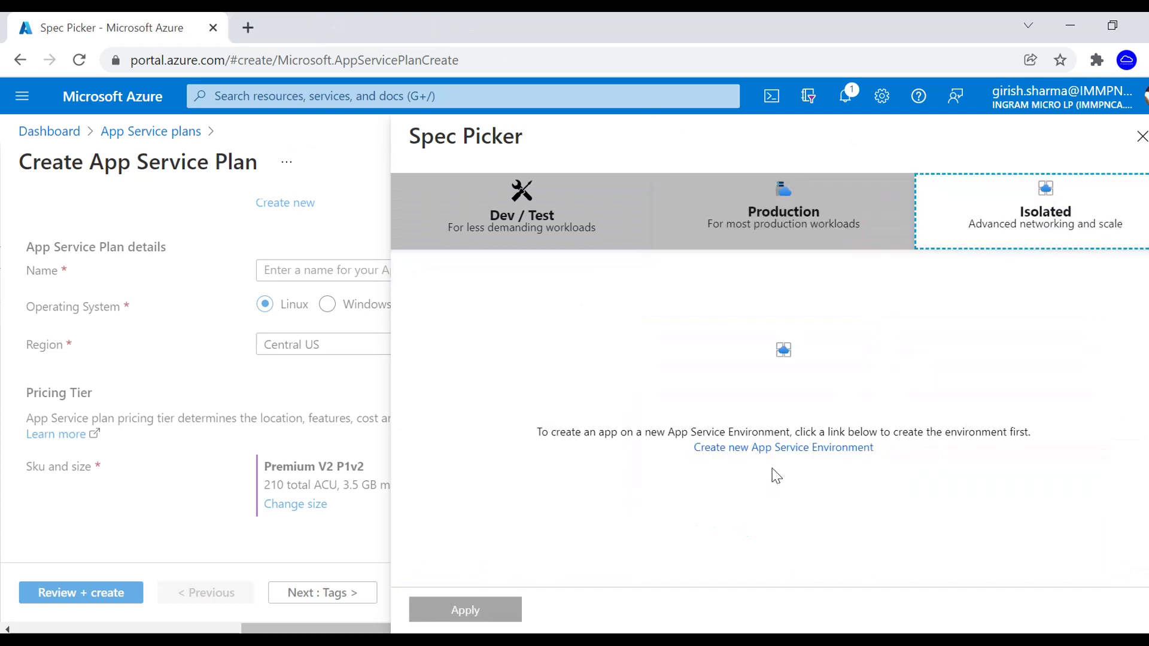
{"action": "left_click", "coordinate": [760, 455]}
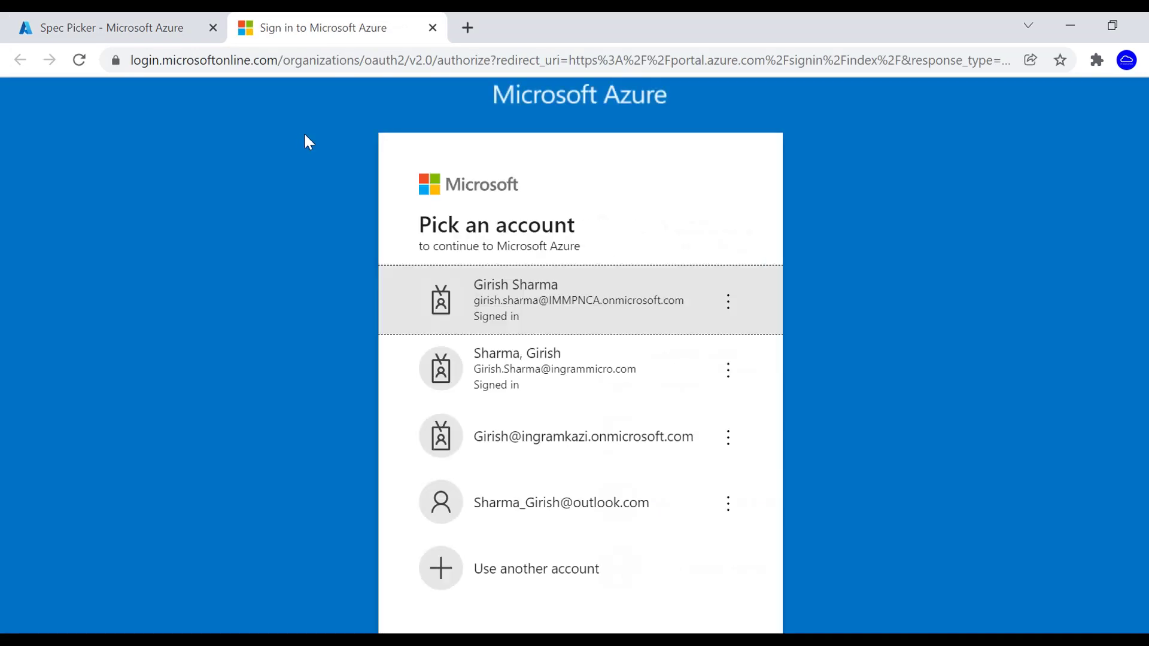
{"action": "left_click", "coordinate": [512, 297]}
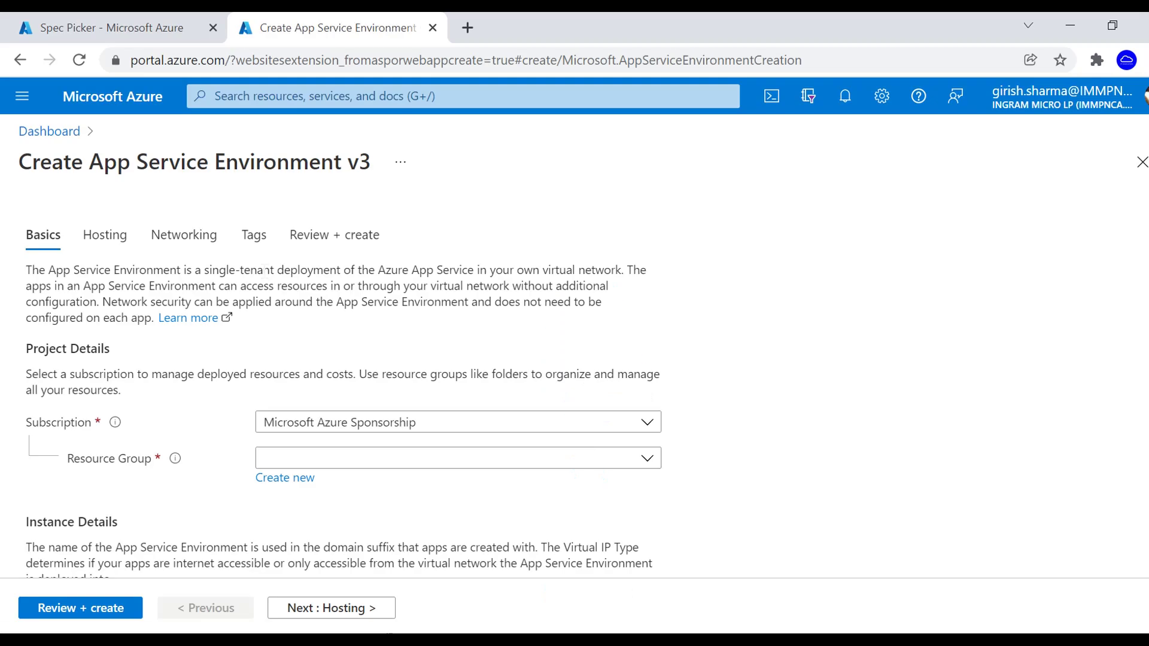
{"action": "scroll", "coordinate": [595, 435], "scroll_direction": "down", "scroll_amount": 3}
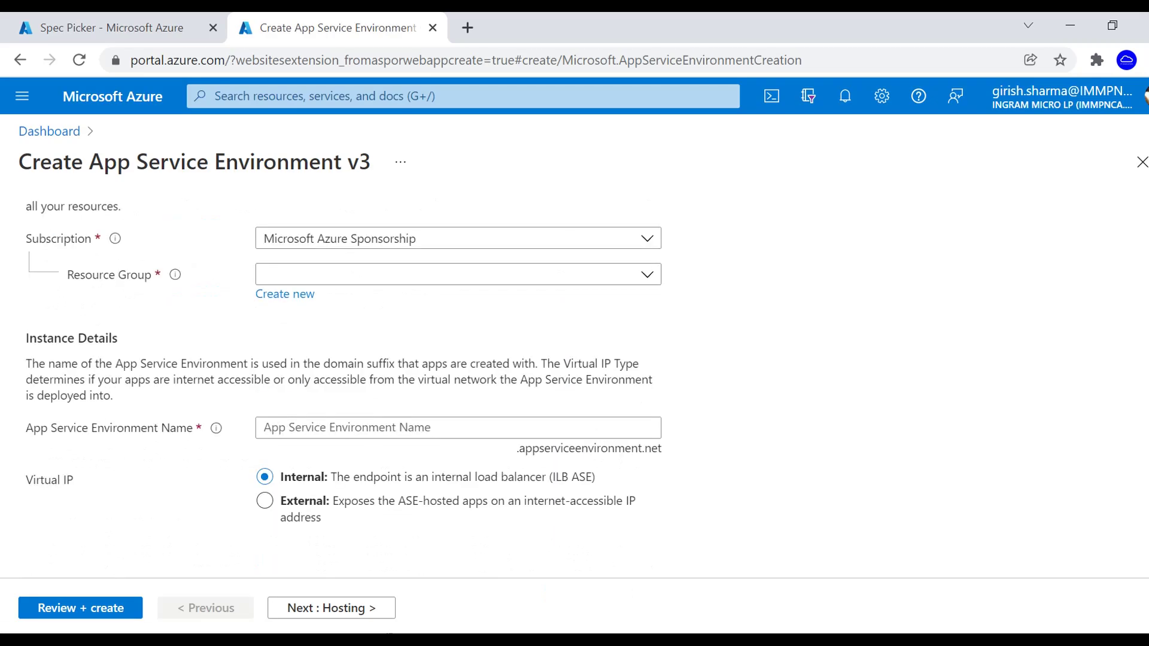
{"action": "left_click", "coordinate": [351, 622]}
{"action": "left_click", "coordinate": [351, 622]}
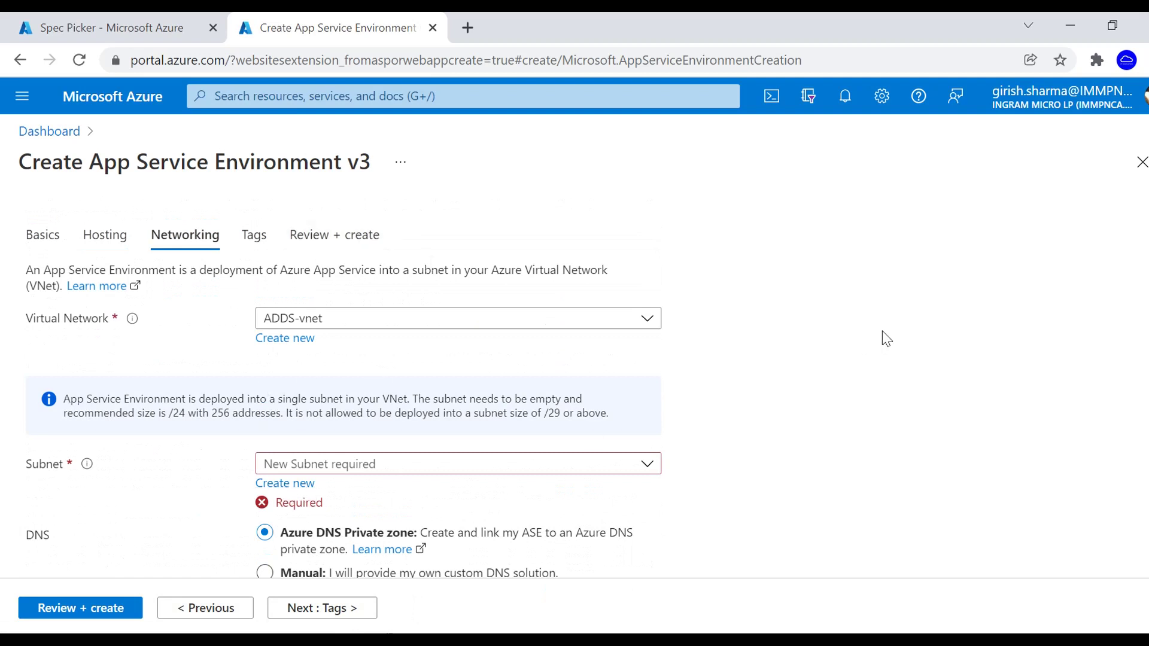
Return to the plan's size options, revisit the Dev / Test and Production tiers, and close them without applying a size.
{"action": "left_click", "coordinate": [94, 31]}
{"action": "left_click", "coordinate": [565, 225]}
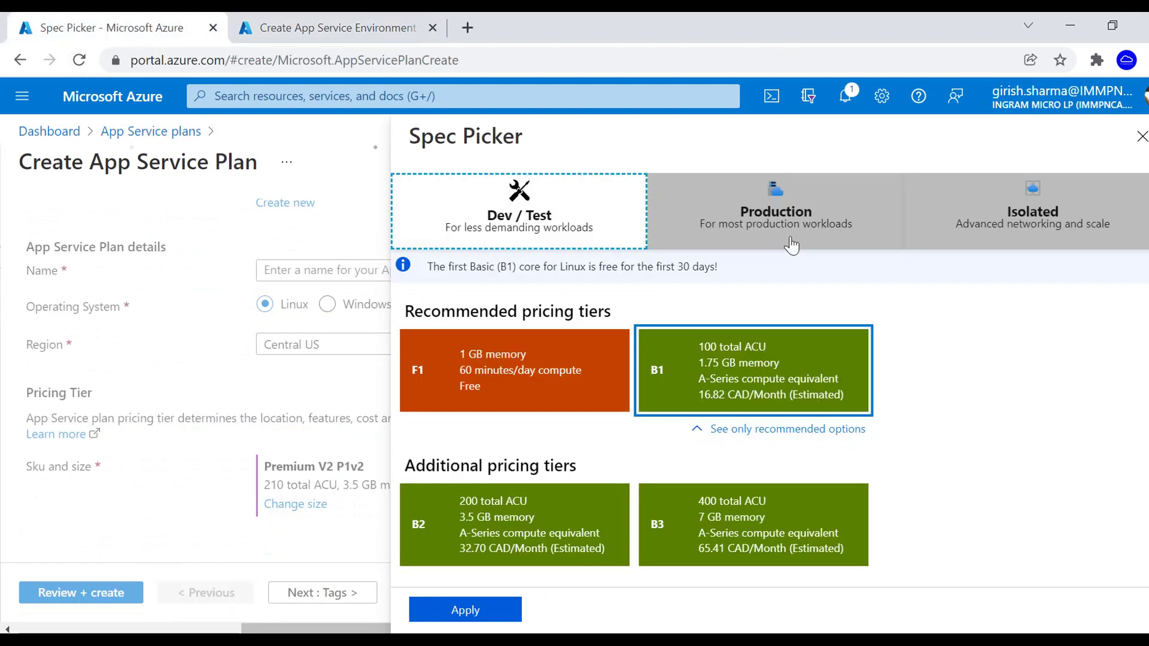
{"action": "left_click", "coordinate": [790, 230]}
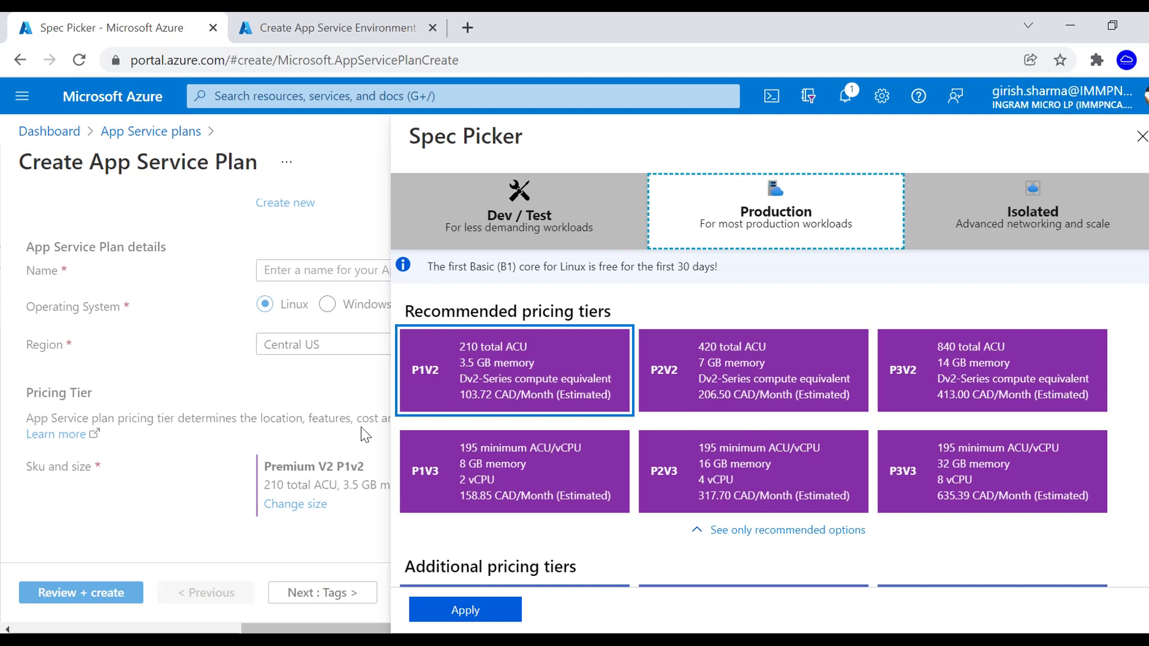
{"action": "left_click", "coordinate": [1141, 137]}
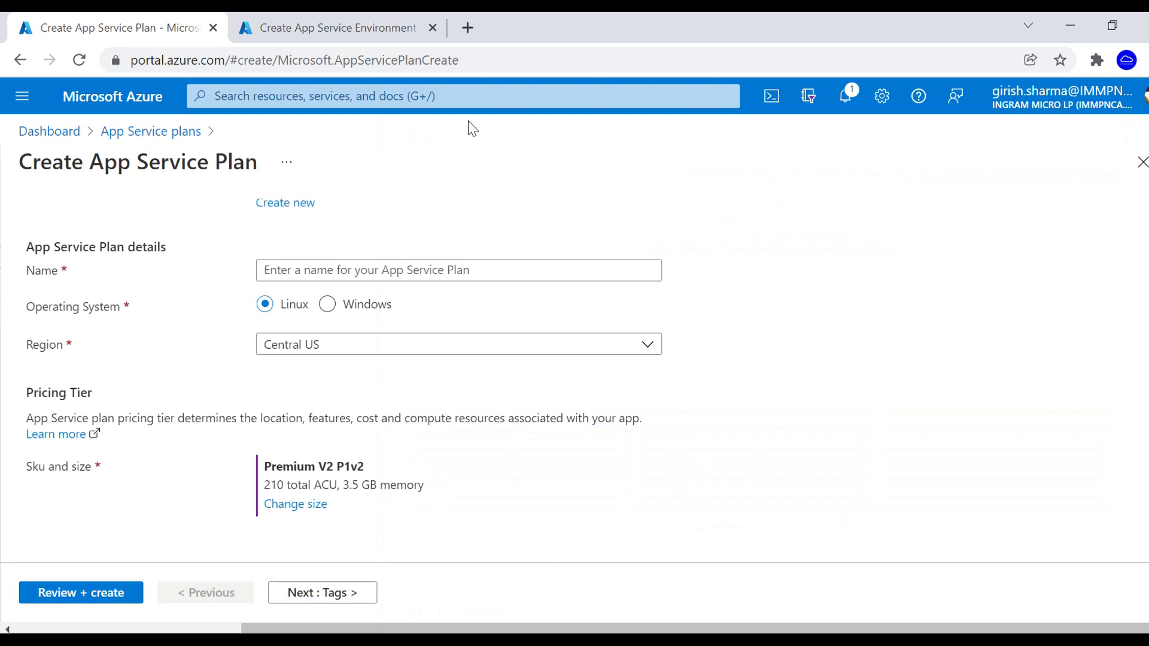
Open the App Services list and start creating a new web app.
{"action": "left_click", "coordinate": [466, 99]}
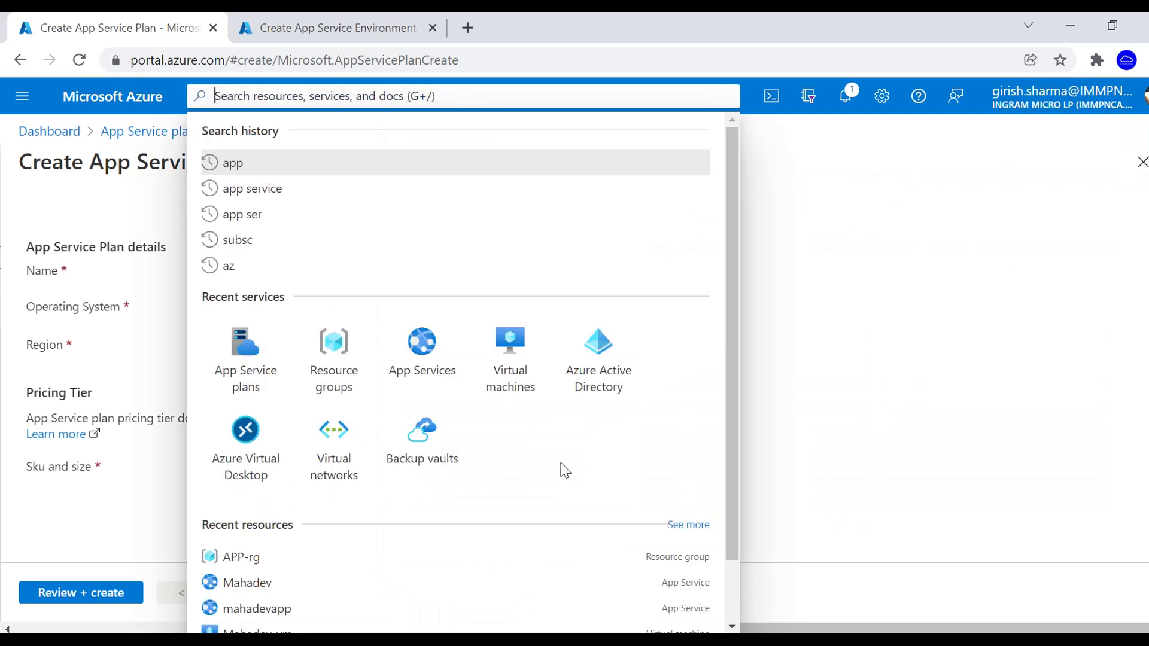
{"action": "left_click", "coordinate": [426, 338]}
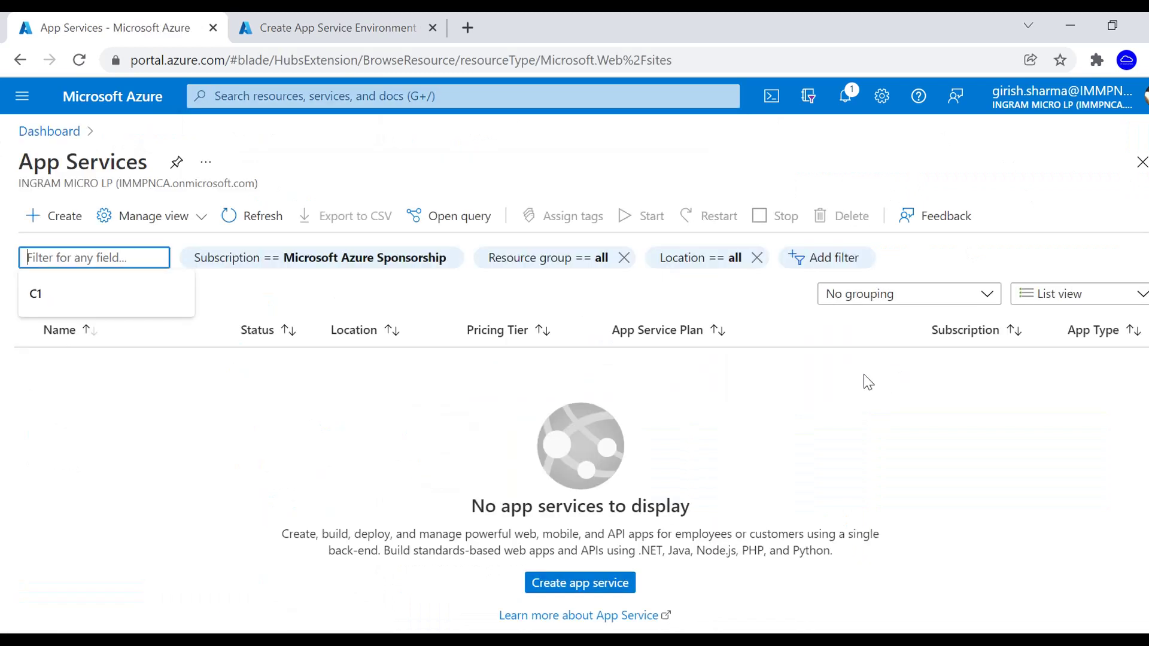
{"action": "left_click", "coordinate": [577, 585]}
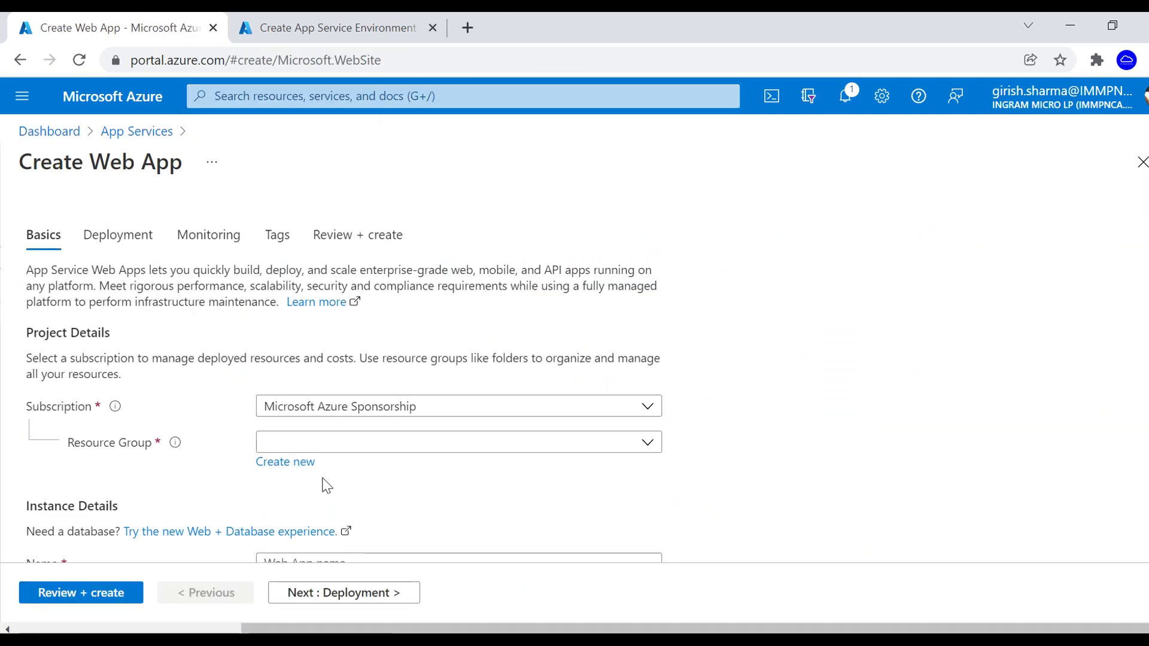
Create a new resource group "APP-rg" for the web app and name the app "Mahadev".
{"action": "left_click", "coordinate": [293, 462]}
{"action": "type", "text": "APP-rg"}
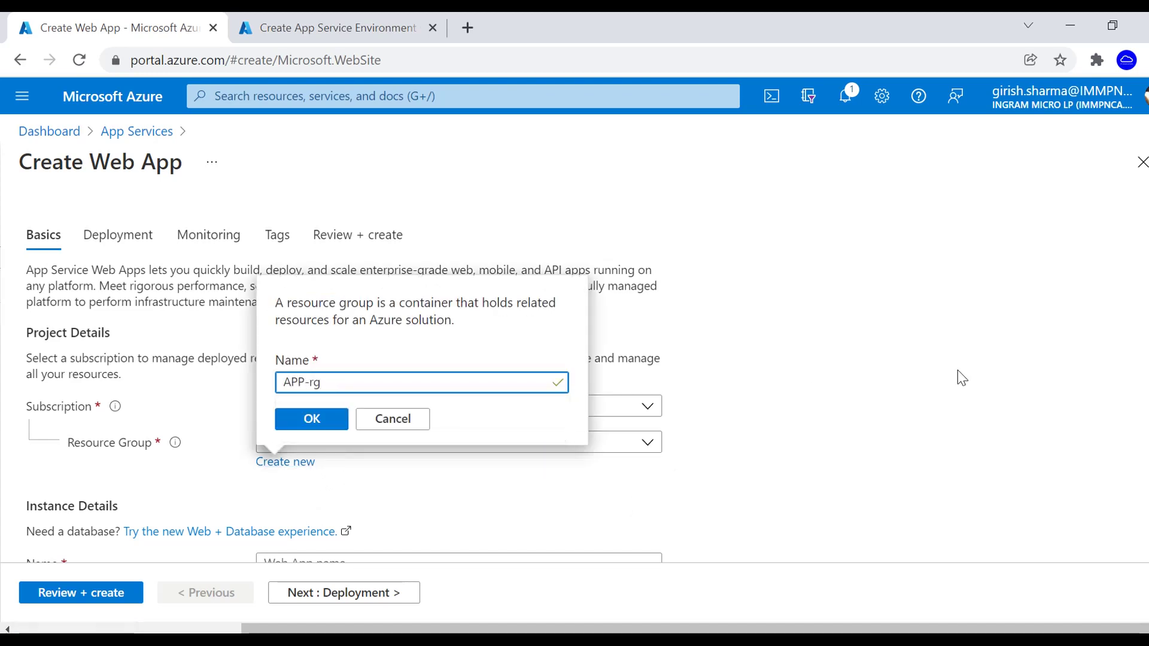
{"action": "left_click", "coordinate": [311, 420]}
{"action": "scroll", "coordinate": [739, 431], "scroll_direction": "down", "scroll_amount": 3}
{"action": "left_click", "coordinate": [374, 381]}
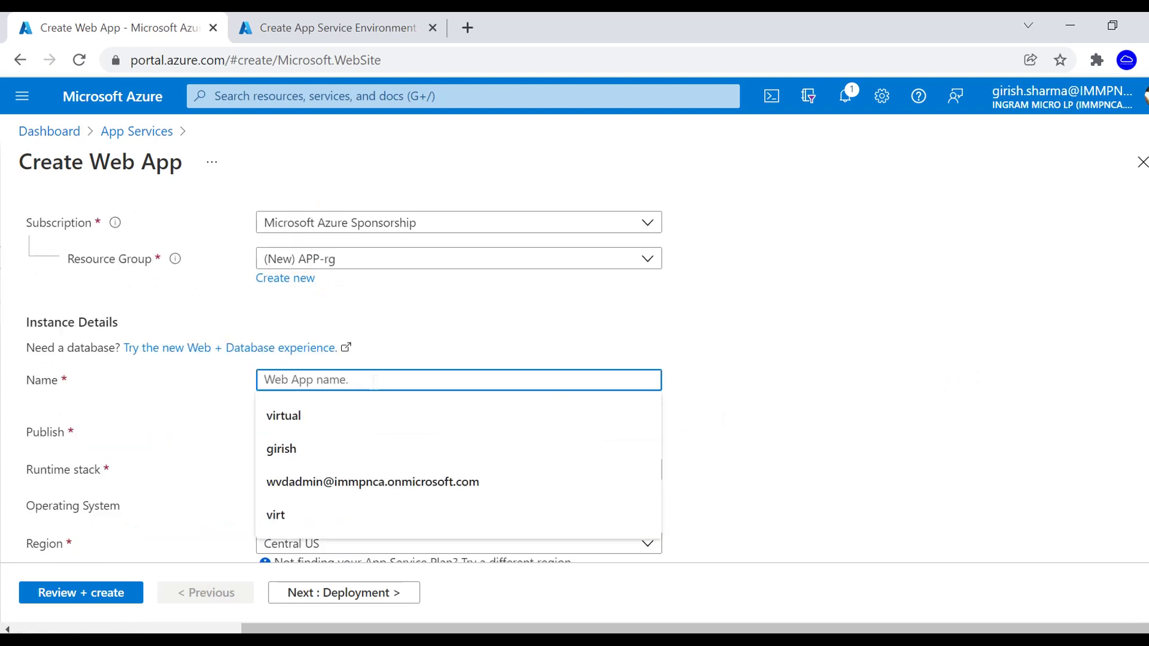
{"action": "type", "text": "Mahadev"}
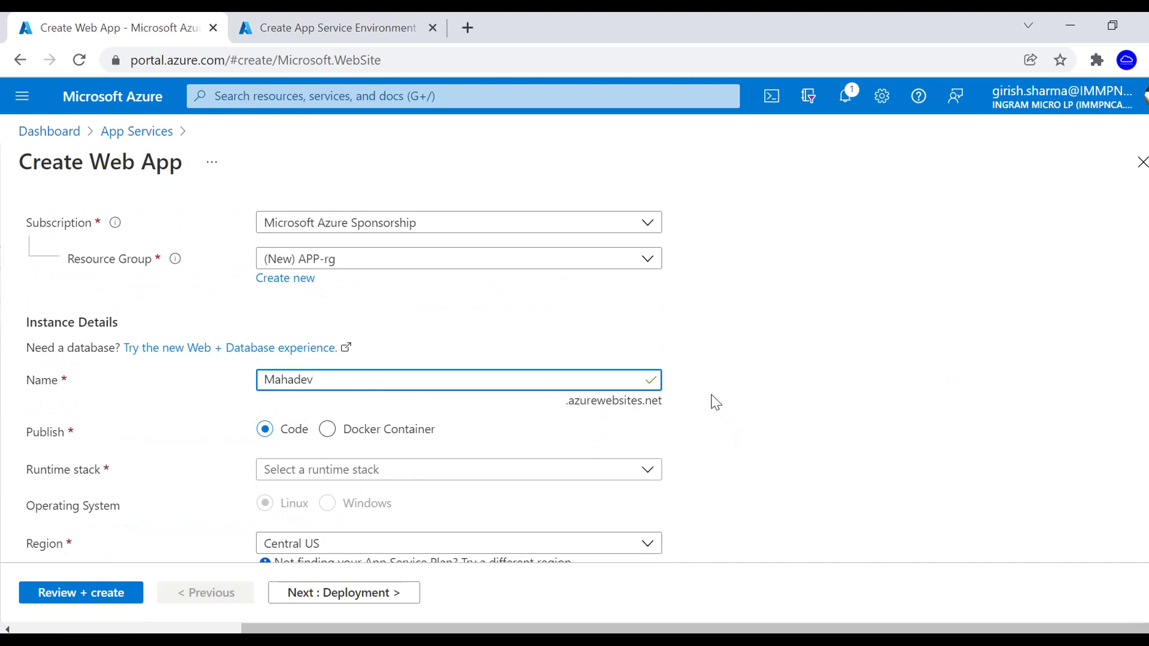
Set the web app's runtime stack to ASP.NET V4.8.
{"action": "scroll", "coordinate": [706, 396], "scroll_direction": "down", "scroll_amount": 2}
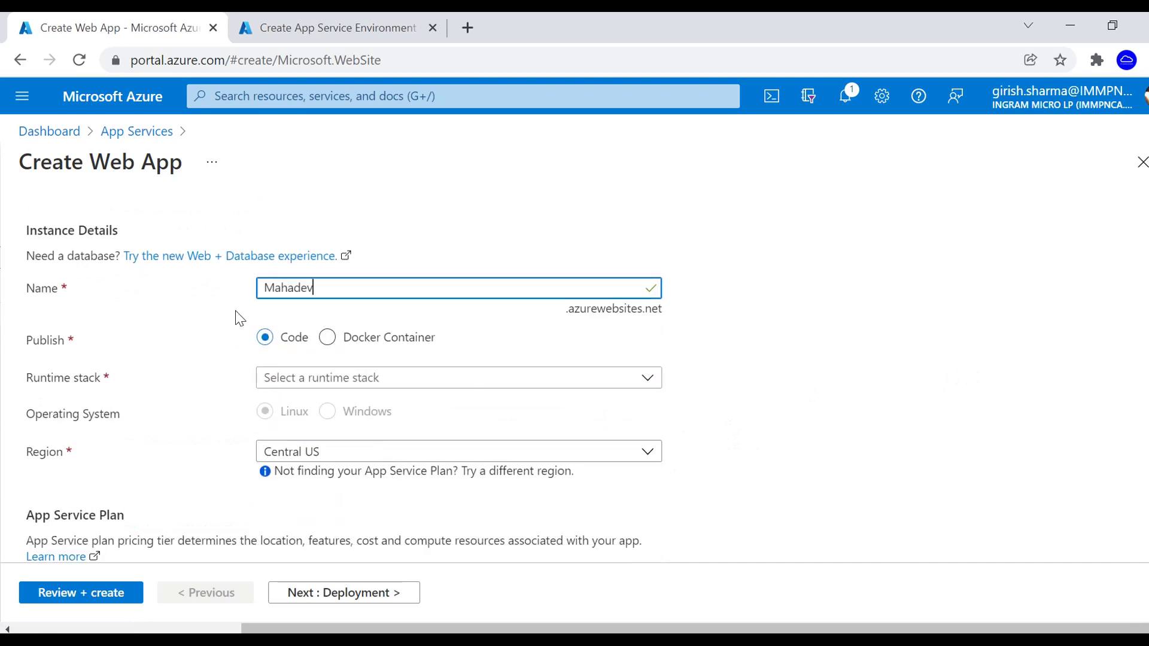
{"action": "left_click", "coordinate": [397, 381]}
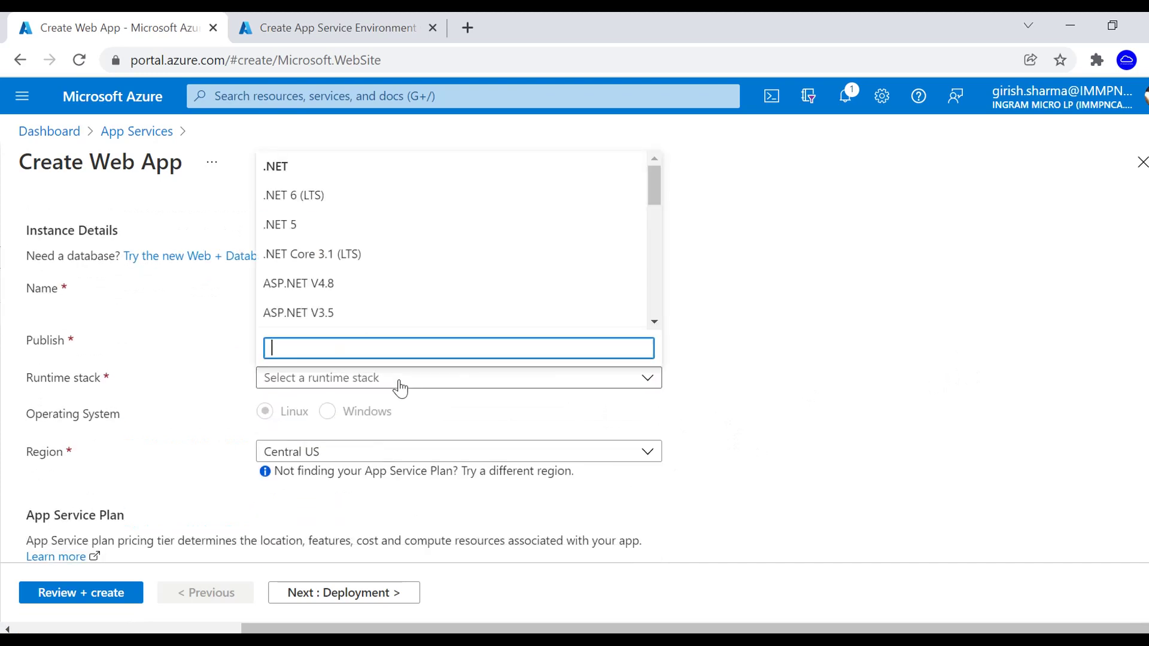
{"action": "left_click", "coordinate": [317, 298]}
Set the web app's region to Canada Central.
{"action": "scroll", "coordinate": [802, 418], "scroll_direction": "down", "scroll_amount": 2}
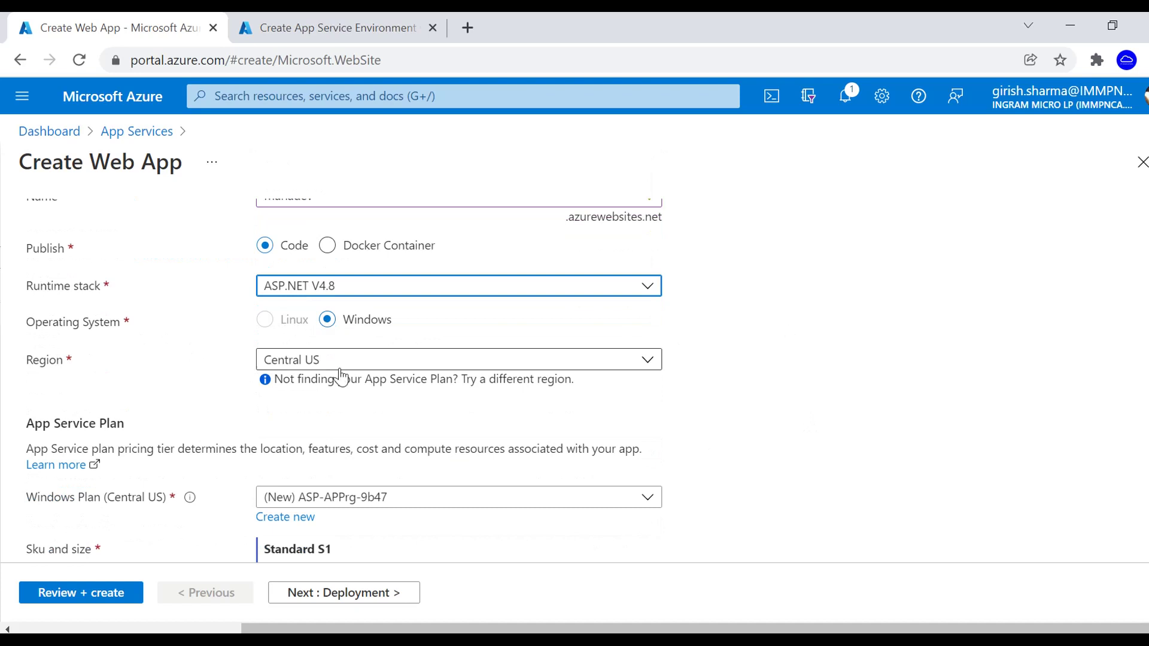
{"action": "left_click", "coordinate": [494, 365]}
{"action": "type", "text": "cana"}
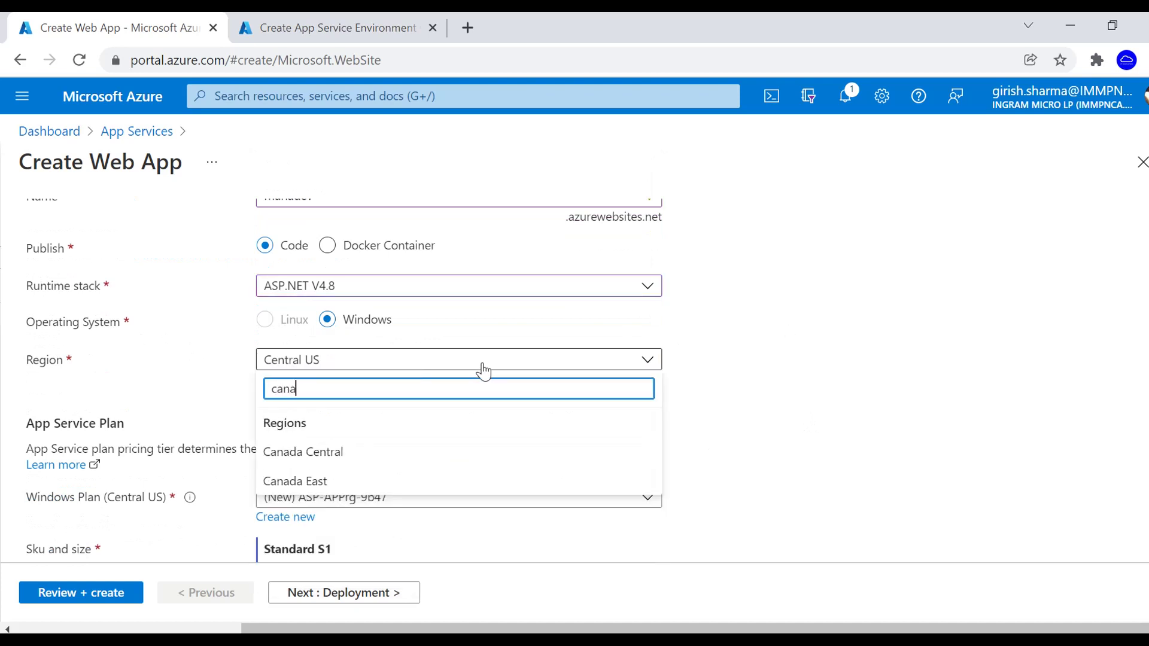
{"action": "left_click", "coordinate": [325, 452]}
Create a new App Service plan named "mahadev-ap" for the web app.
{"action": "scroll", "coordinate": [792, 387], "scroll_direction": "down", "scroll_amount": 1}
{"action": "scroll", "coordinate": [793, 387], "scroll_direction": "down", "scroll_amount": 2}
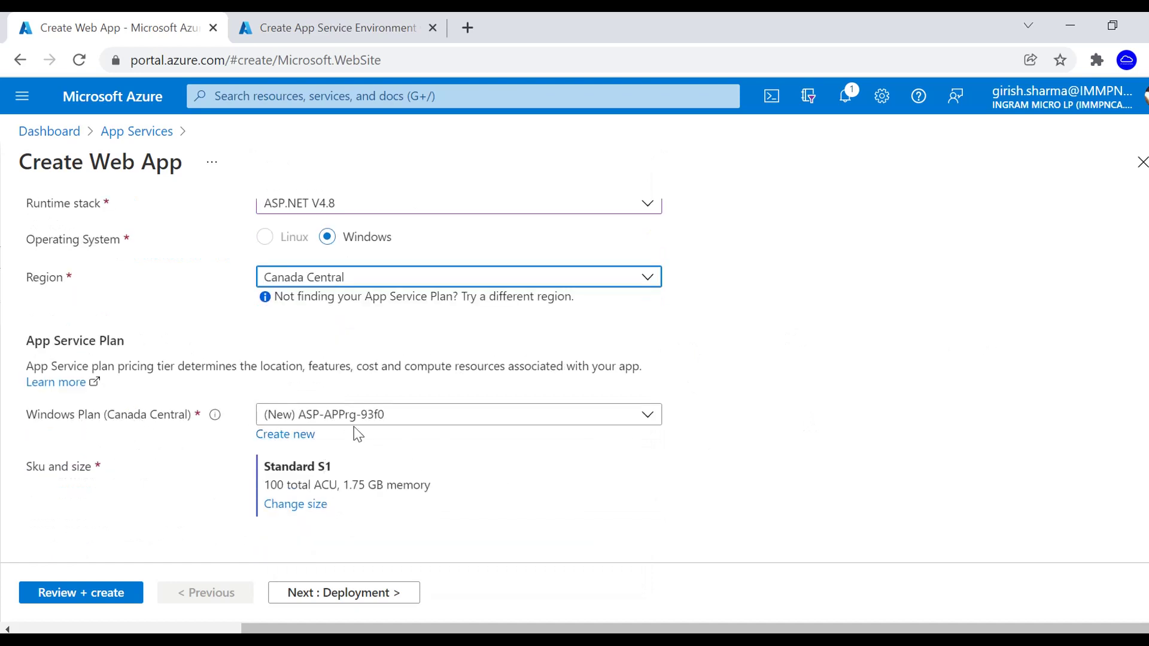
{"action": "left_click", "coordinate": [293, 435]}
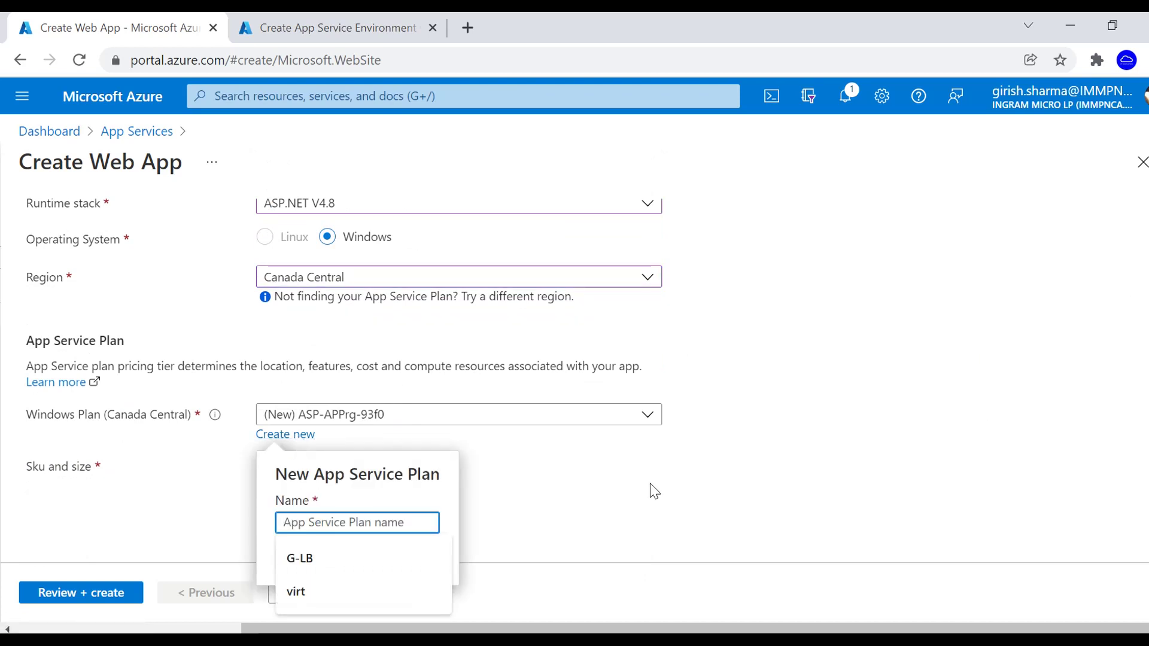
{"action": "type", "text": "mahadev-ap"}
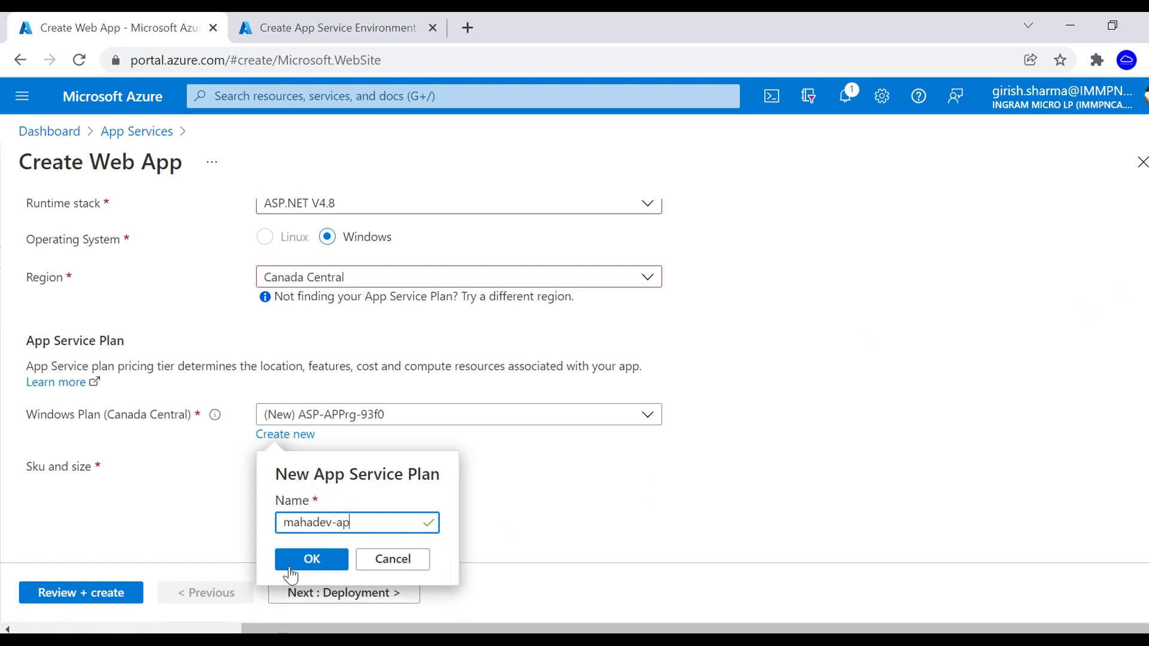
{"action": "left_click", "coordinate": [310, 559]}
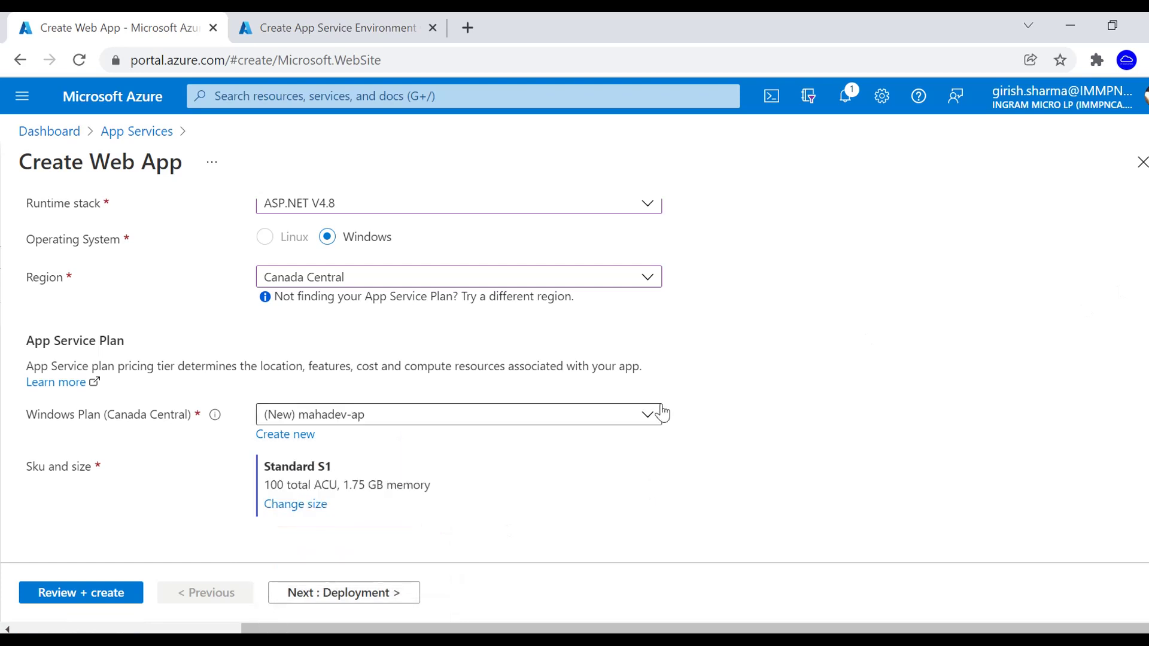
Review the plan's Production pricing tiers and apply the S1 size.
{"action": "left_click", "coordinate": [307, 507]}
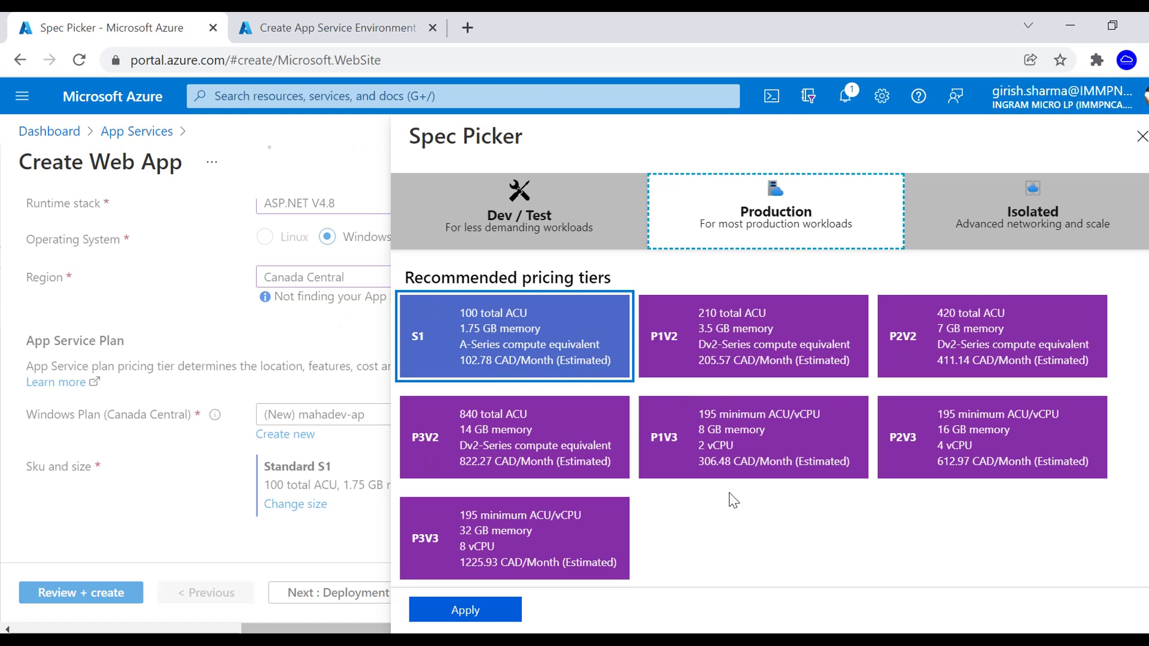
{"action": "left_click", "coordinate": [502, 335]}
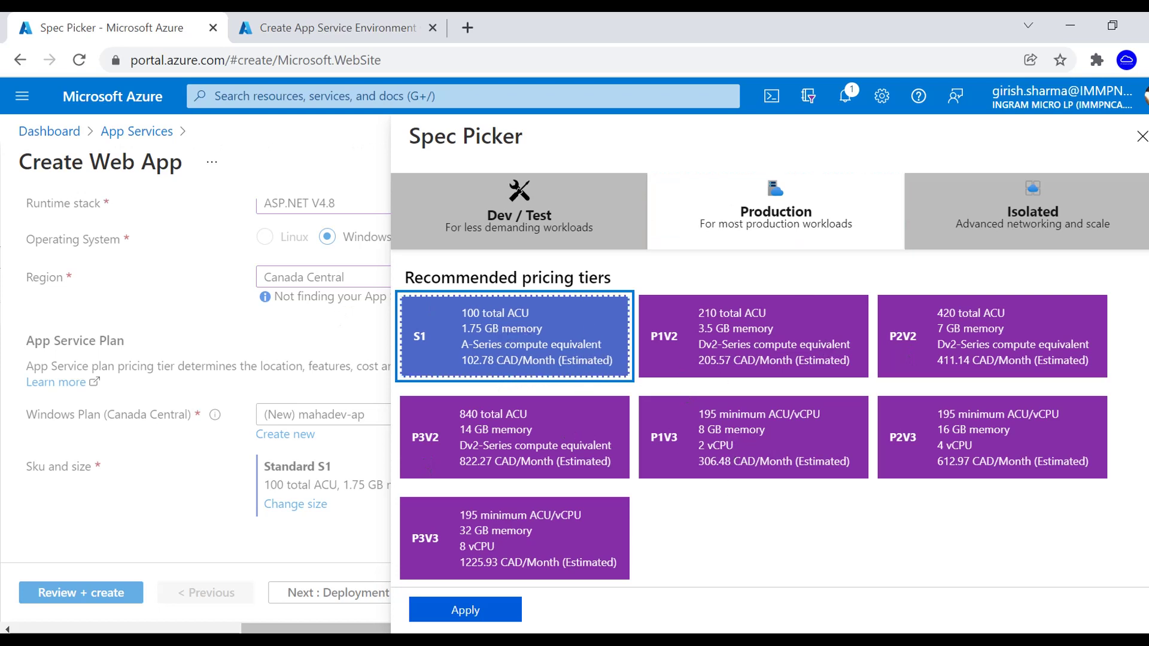
{"action": "left_click", "coordinate": [462, 608]}
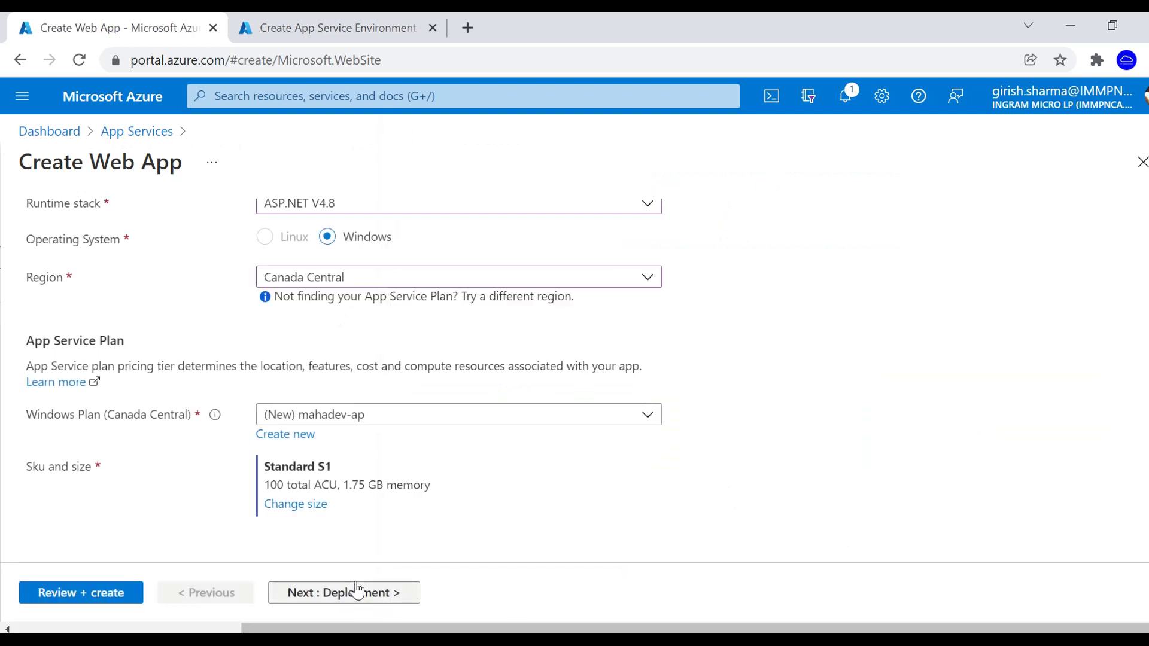
Keep the default deployment settings, turn off Application Insights, and create the web app.
{"action": "left_click", "coordinate": [350, 595]}
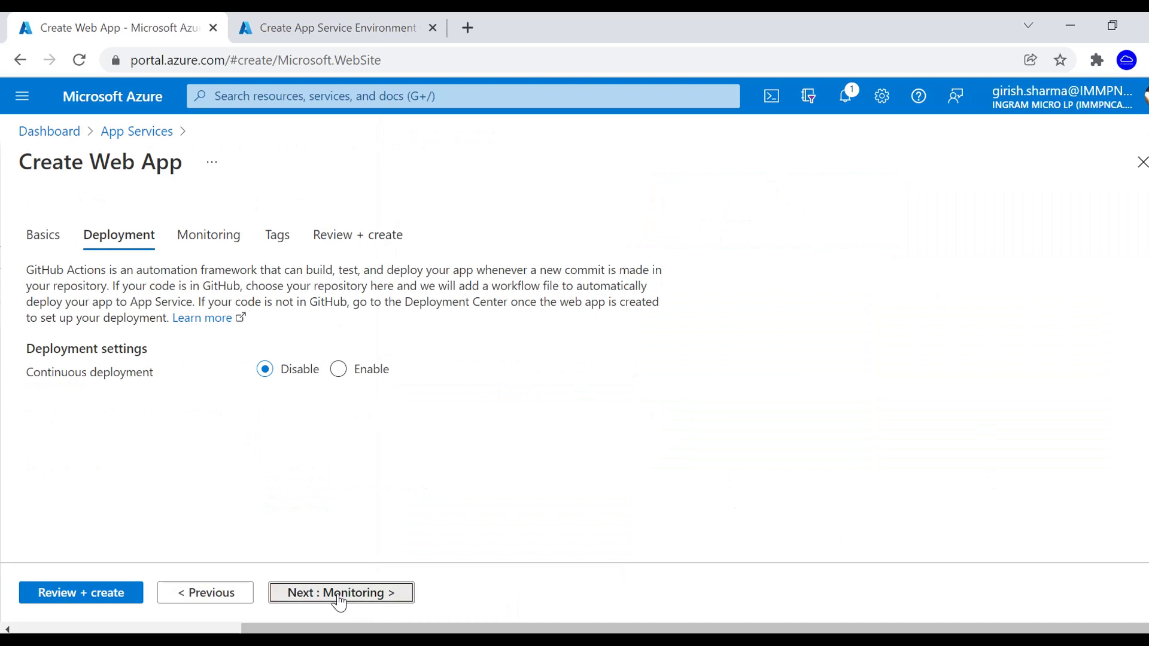
{"action": "left_click", "coordinate": [343, 599]}
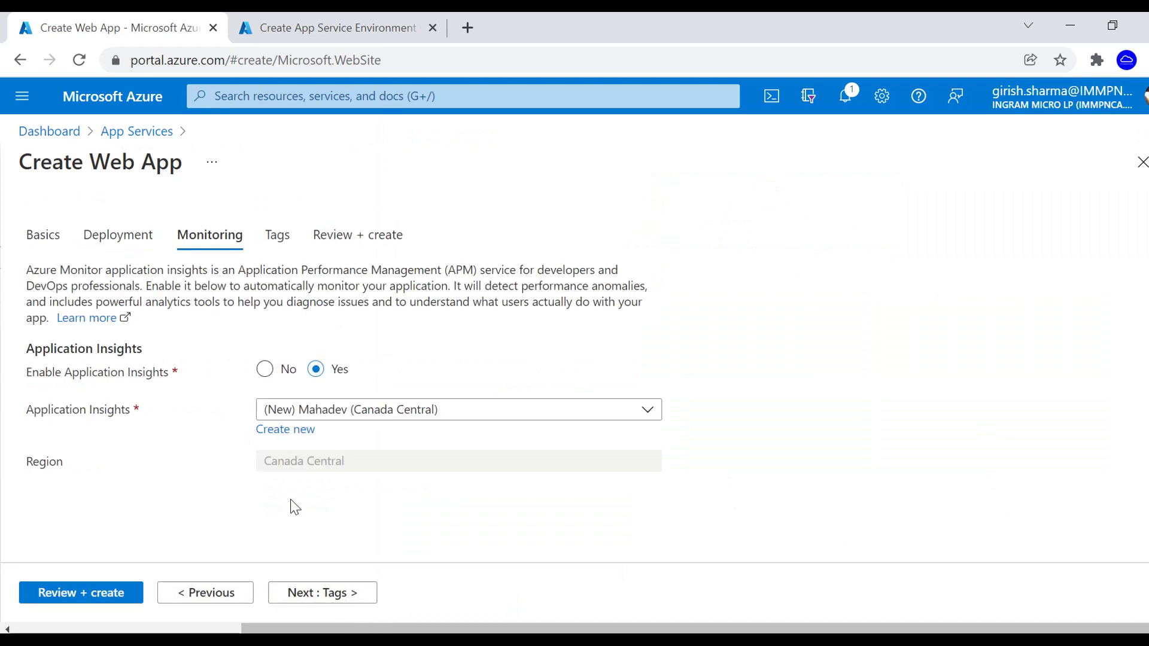
{"action": "left_click", "coordinate": [265, 370]}
{"action": "left_click", "coordinate": [116, 595]}
{"action": "left_click", "coordinate": [66, 604]}
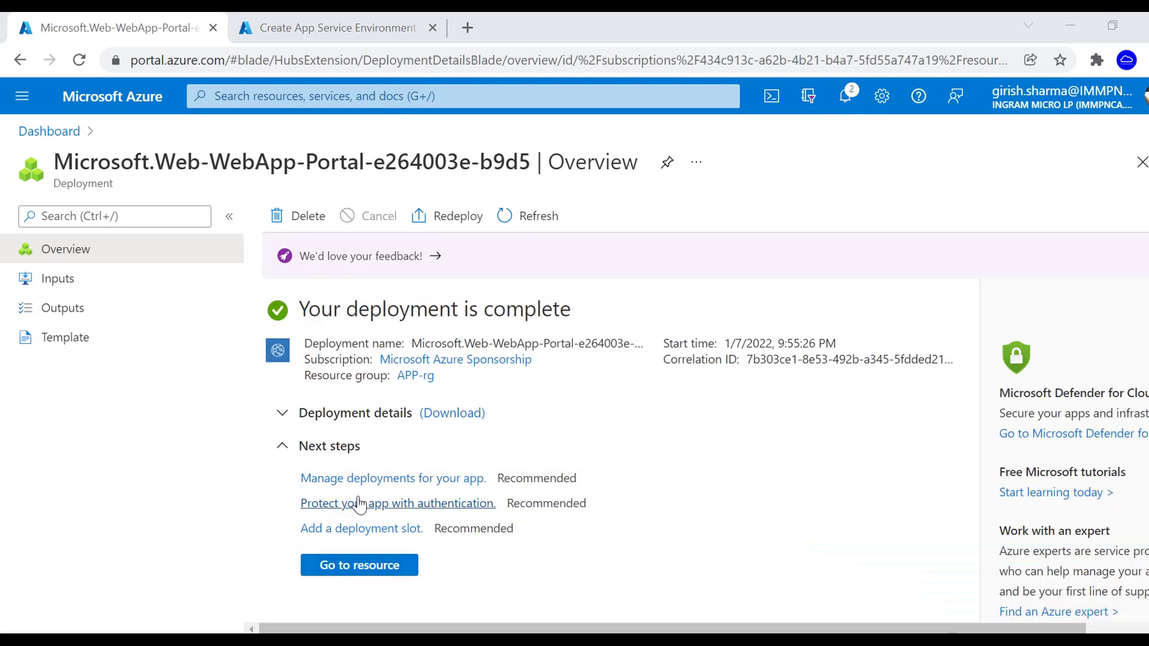
Open the deployed web app's resource and visit its URL to view the default landing page.
{"action": "left_click", "coordinate": [382, 574]}
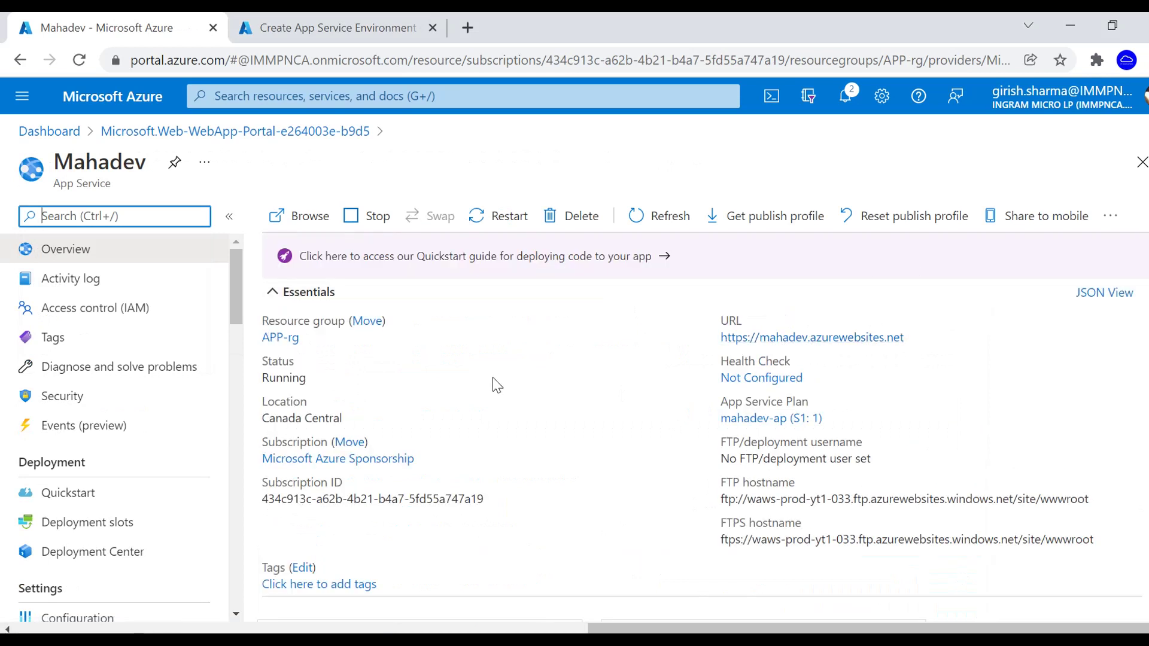
{"action": "left_click", "coordinate": [845, 339]}
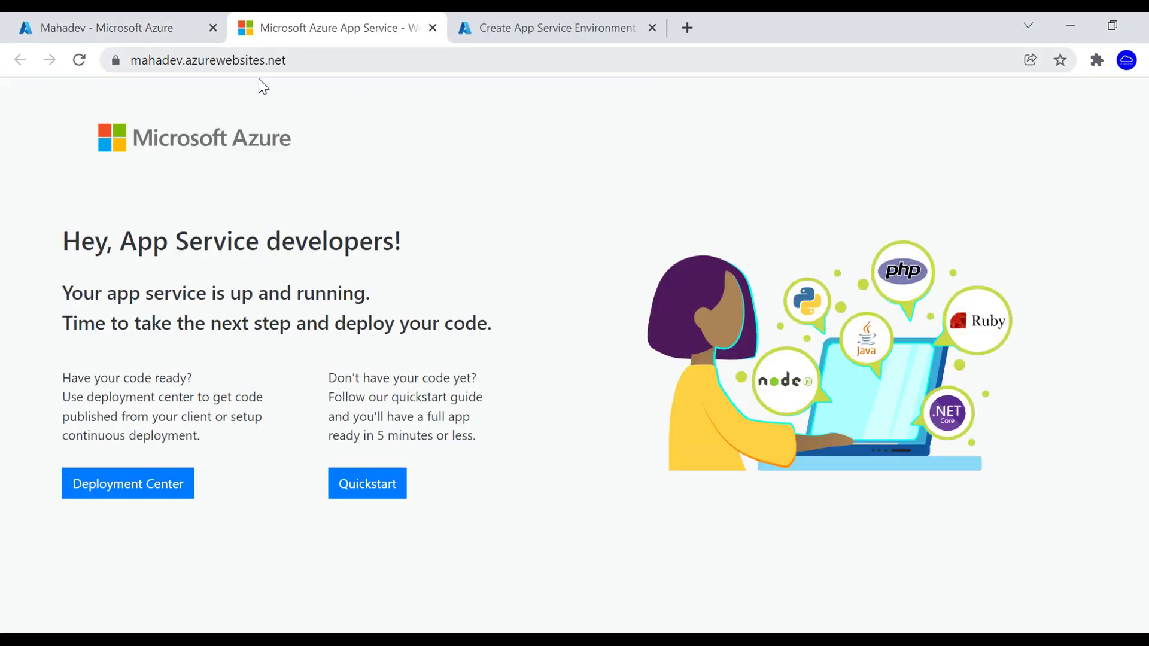
{"action": "left_click_drag", "start_coordinate": [64, 242], "coordinate": [445, 248]}
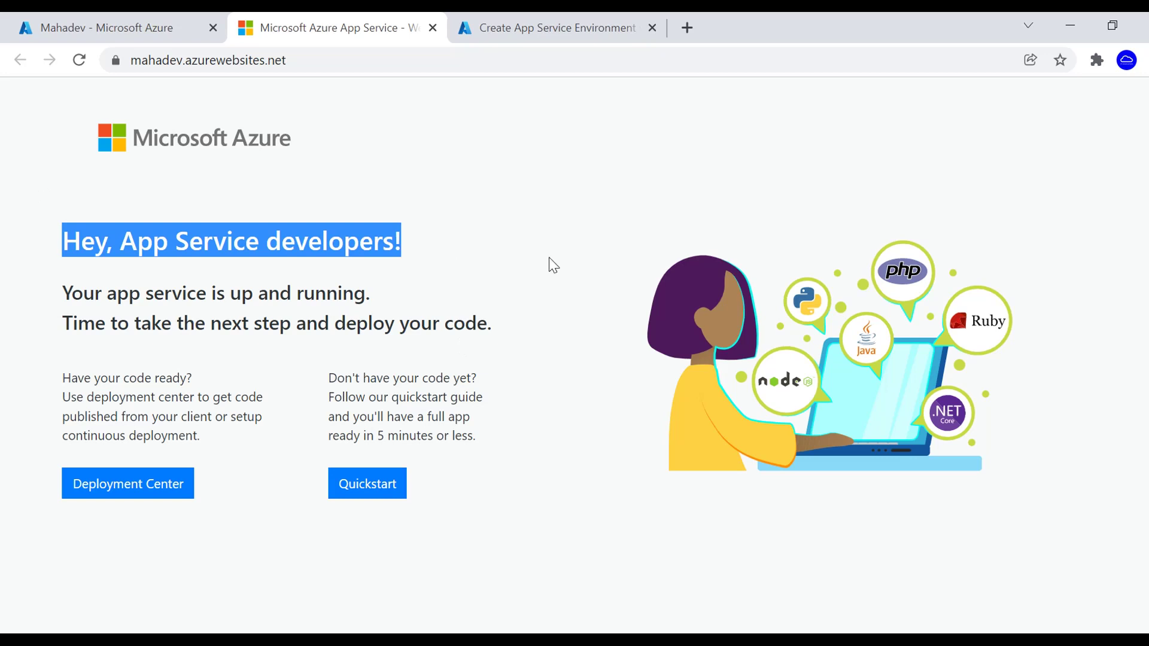
{"action": "left_click", "coordinate": [476, 264]}
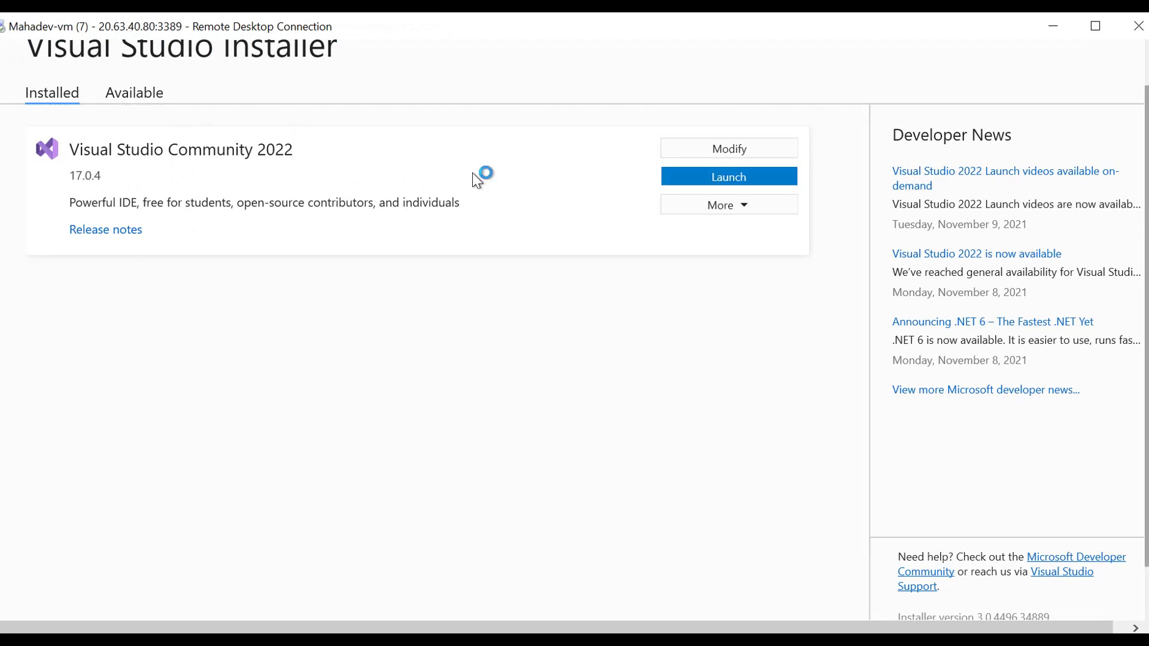
Launch Visual Studio Community 2022 on the remote VM and create an ASP.NET Core Web App (Model-View-Controller) project with default name and .NET 6.0.
{"action": "left_click", "coordinate": [685, 180]}
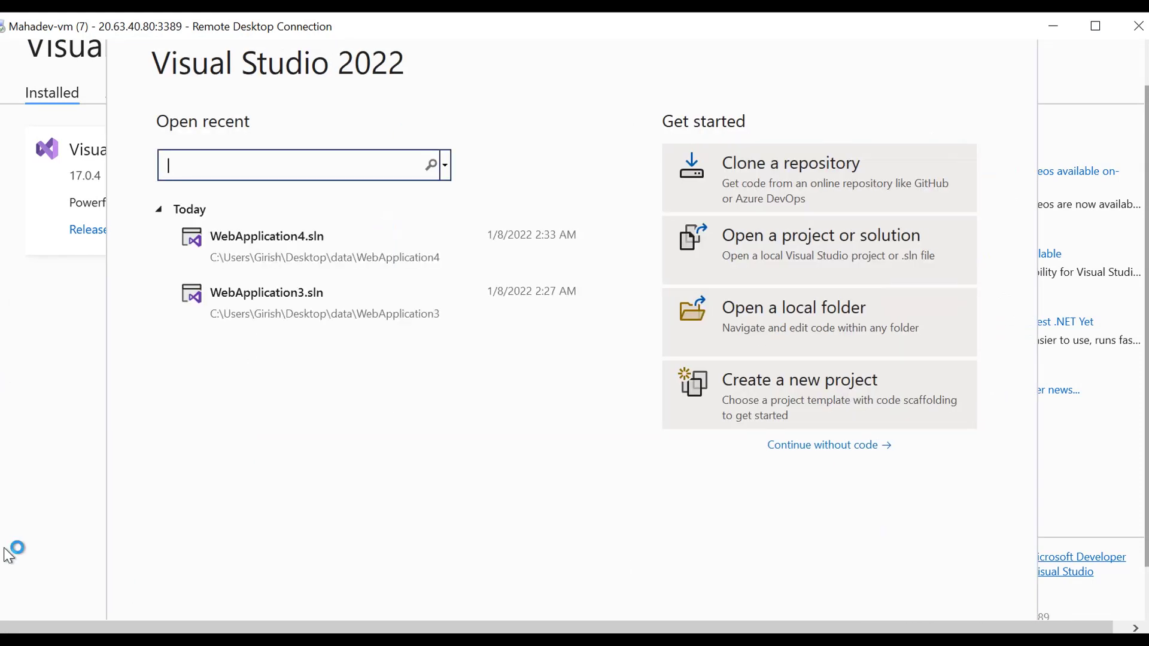
{"action": "left_click", "coordinate": [772, 397]}
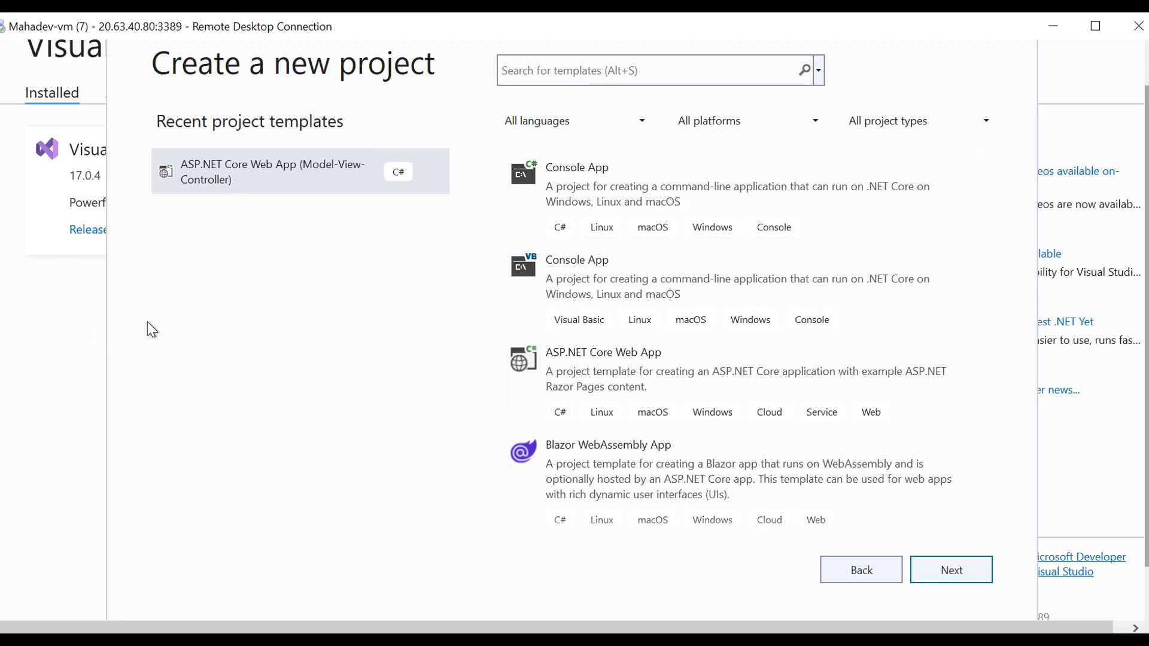
{"action": "left_click", "coordinate": [233, 185]}
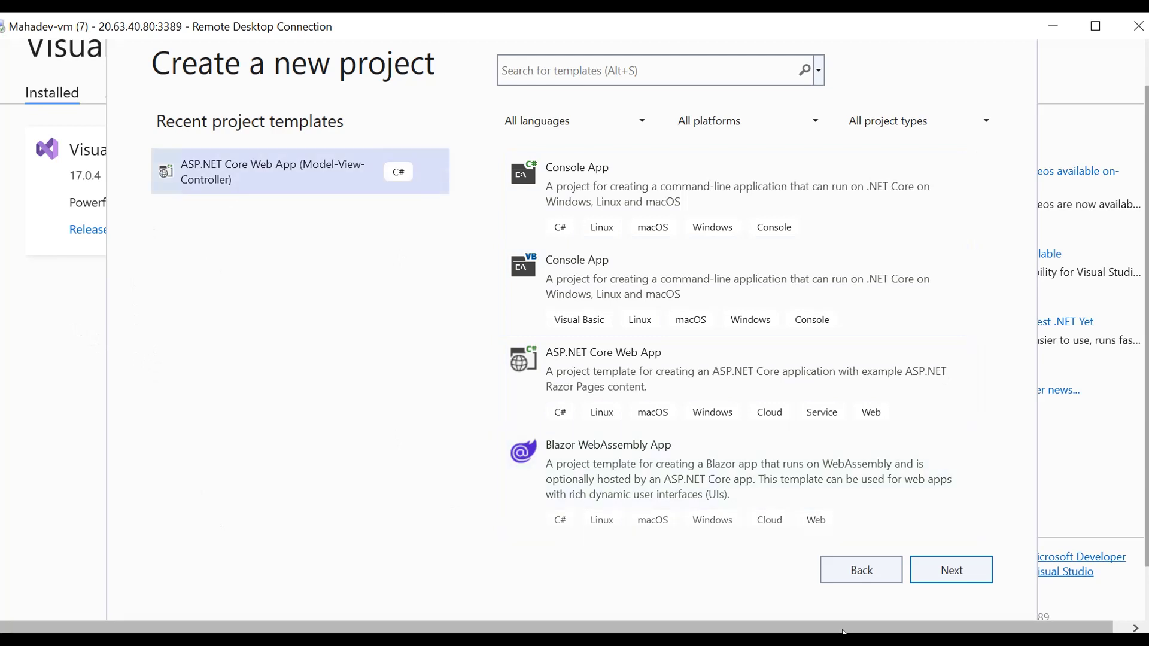
{"action": "left_click", "coordinate": [972, 584]}
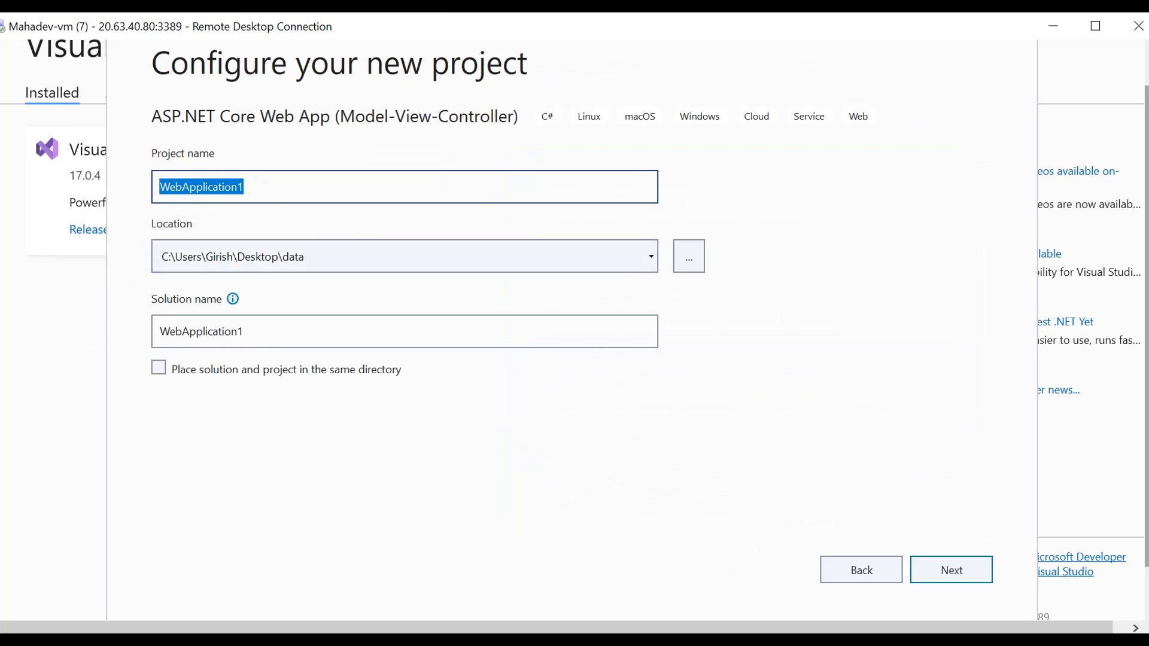
{"action": "left_click", "coordinate": [976, 579]}
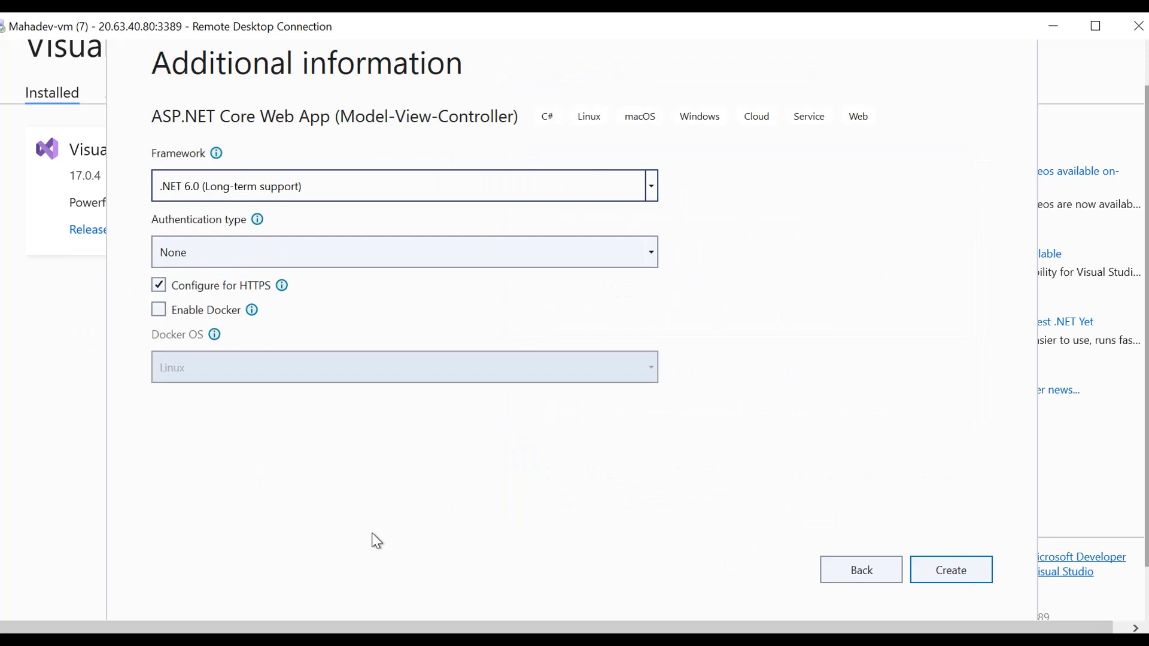
{"action": "left_click", "coordinate": [984, 579]}
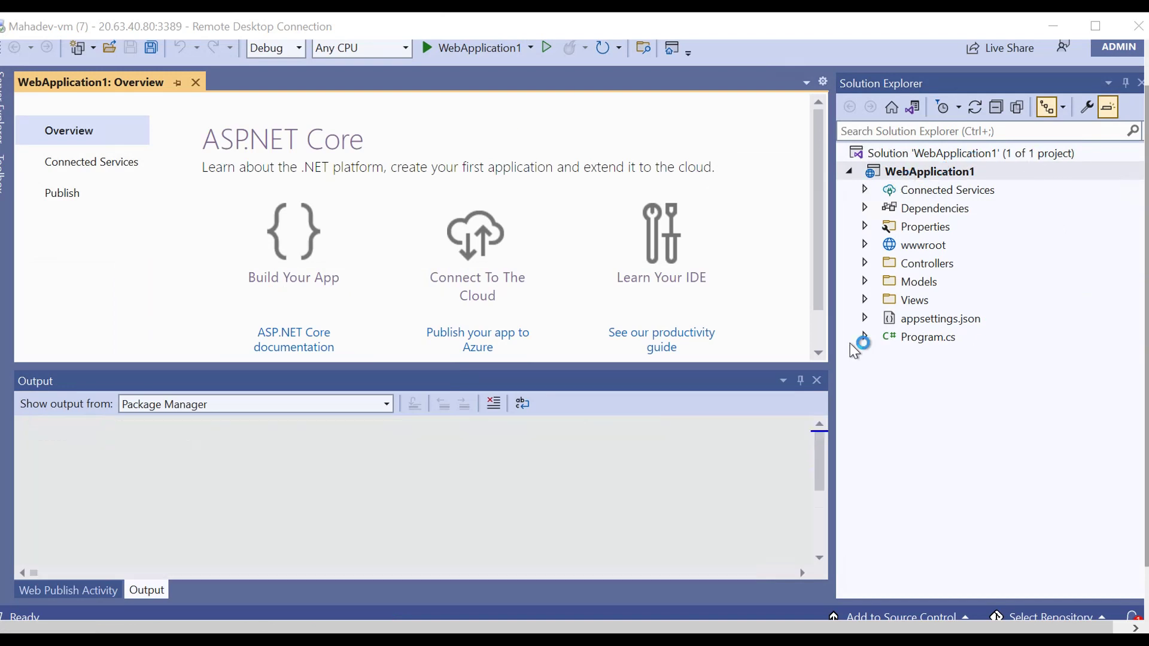
Open Index.cshtml in the Views/Home folder and change its h1 heading to "Welcome Mahadev !!!".
{"action": "left_click", "coordinate": [864, 298]}
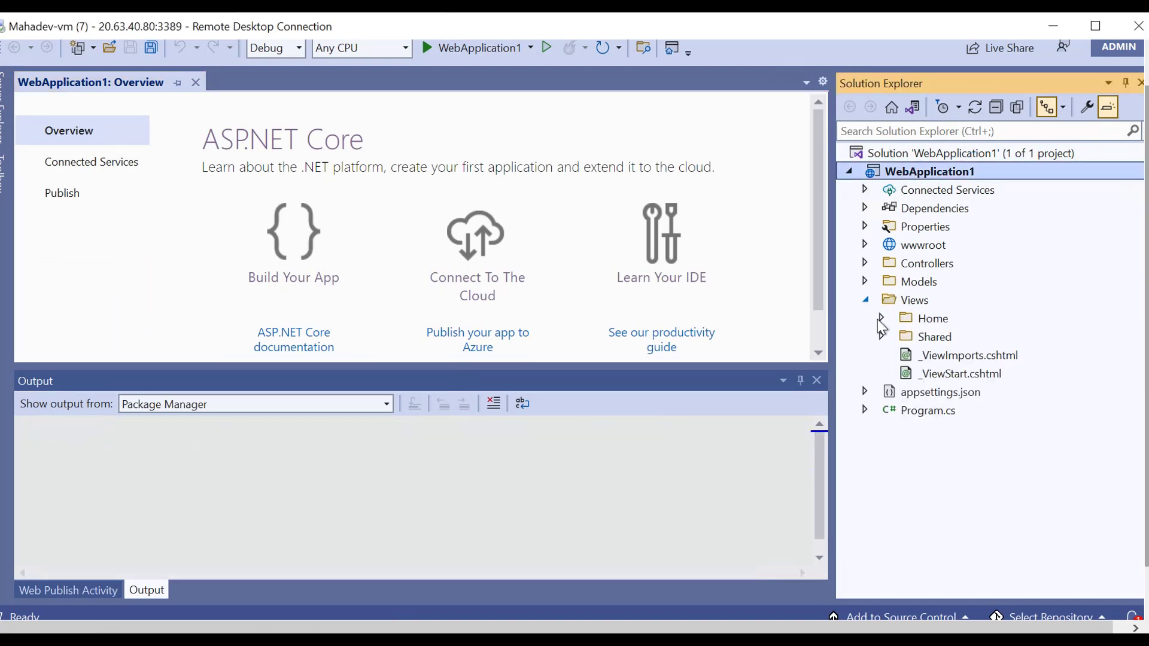
{"action": "left_click", "coordinate": [880, 317]}
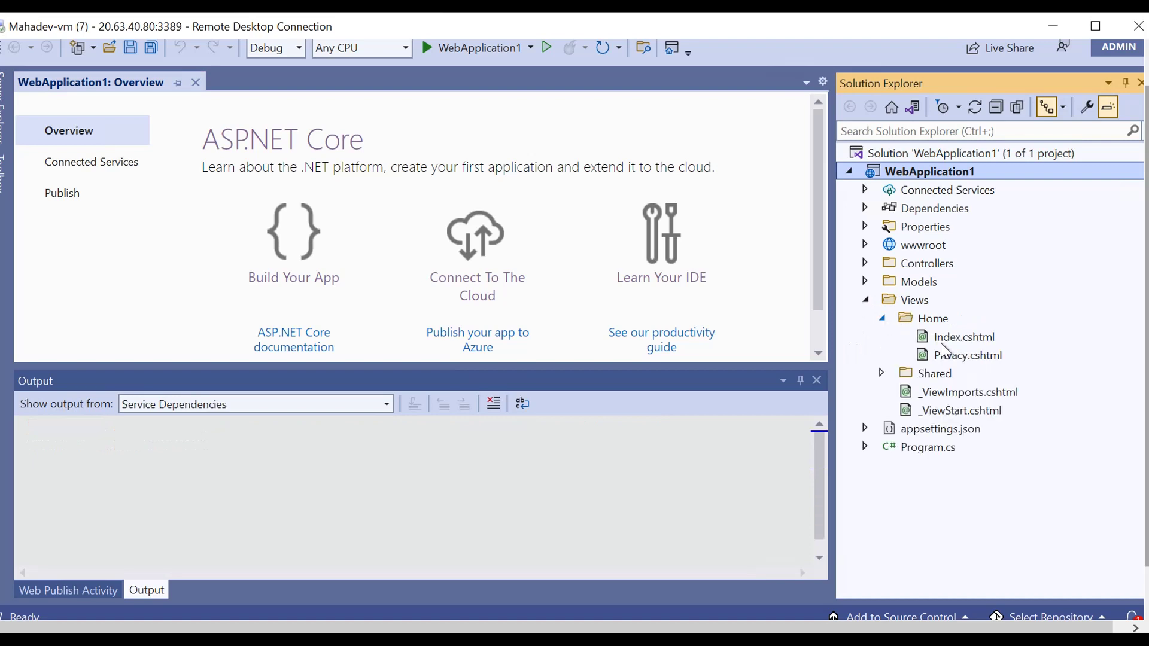
{"action": "double_click", "coordinate": [978, 342]}
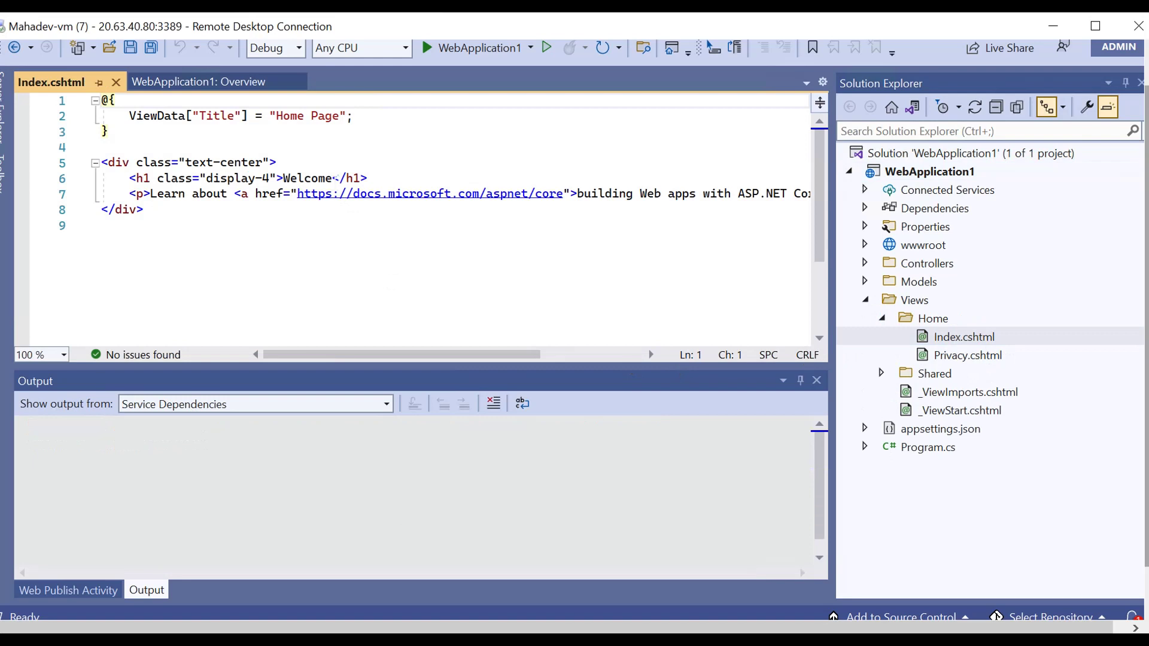
{"action": "left_click", "coordinate": [334, 179]}
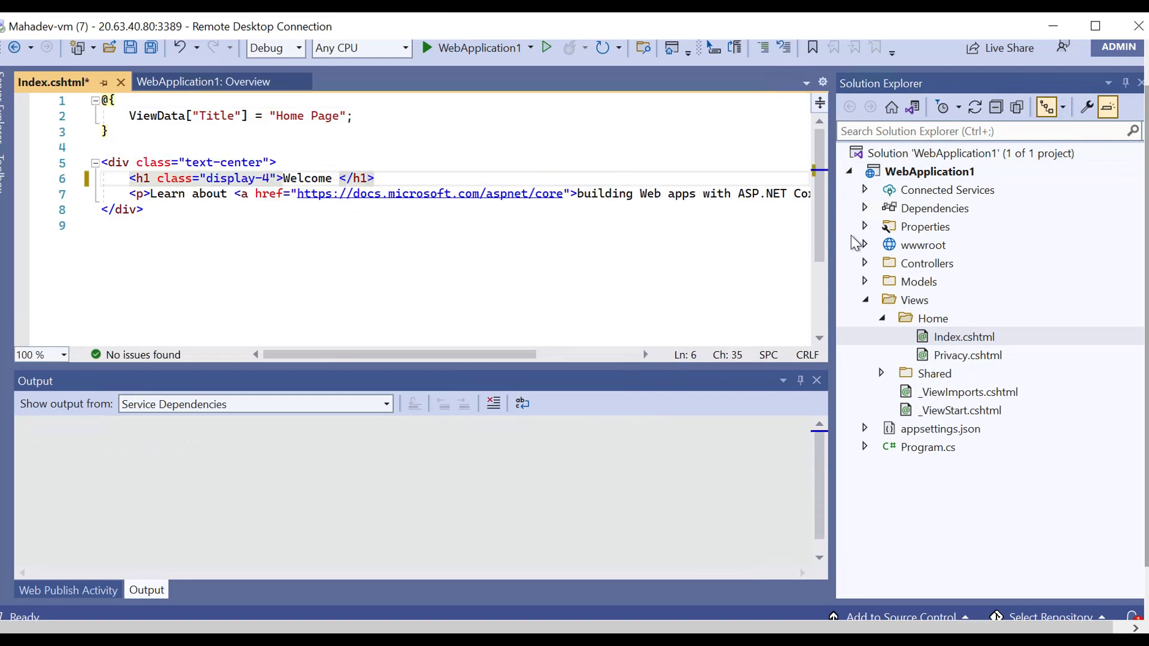
{"action": "type", "text": "Mahadev "}
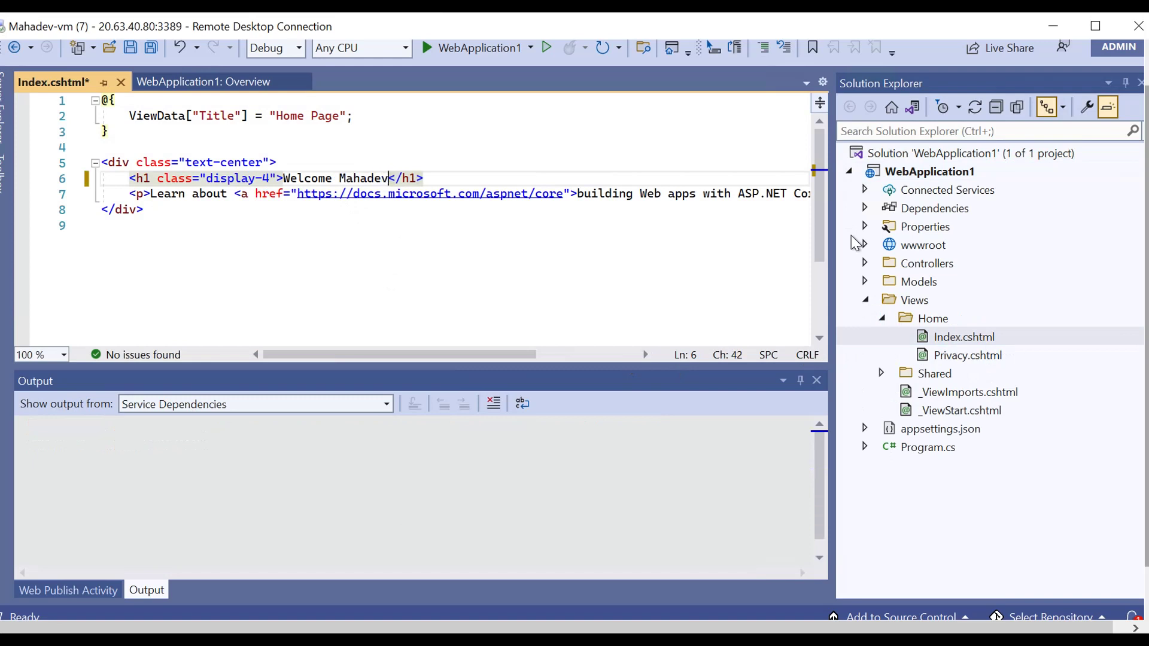
{"action": "type", "text": "!!!"}
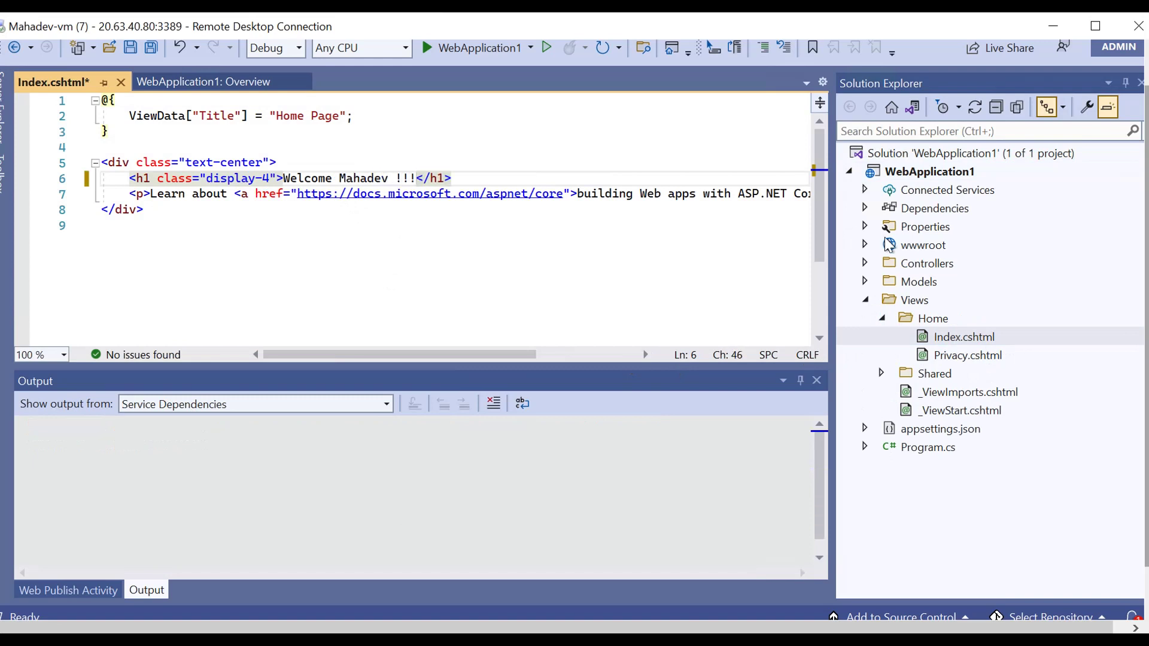
Set up an Azure publish profile targeting the Mahadev App Service in APP-rg and publish the project to it.
{"action": "left_click", "coordinate": [188, 77]}
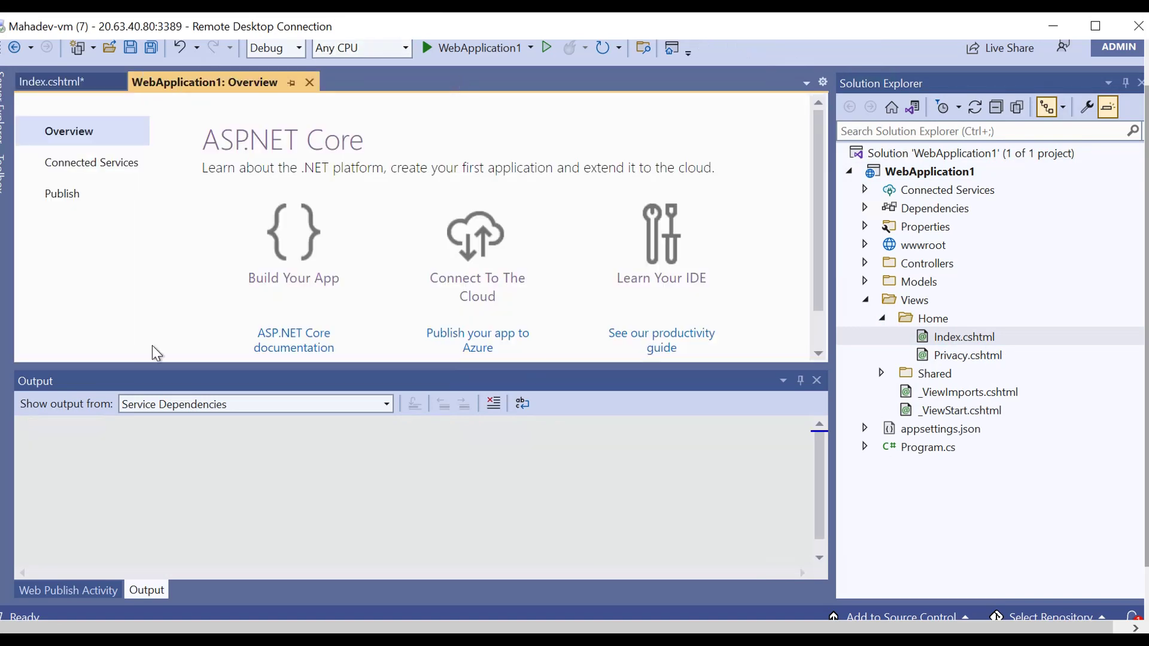
{"action": "left_click", "coordinate": [70, 192]}
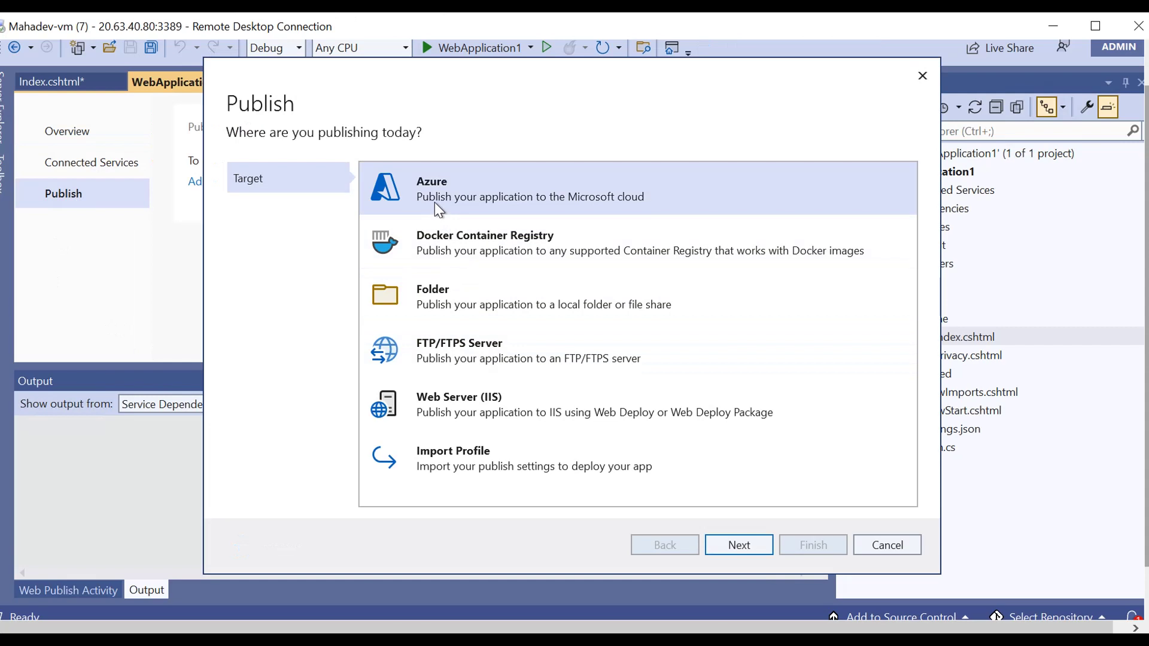
{"action": "left_click", "coordinate": [754, 545]}
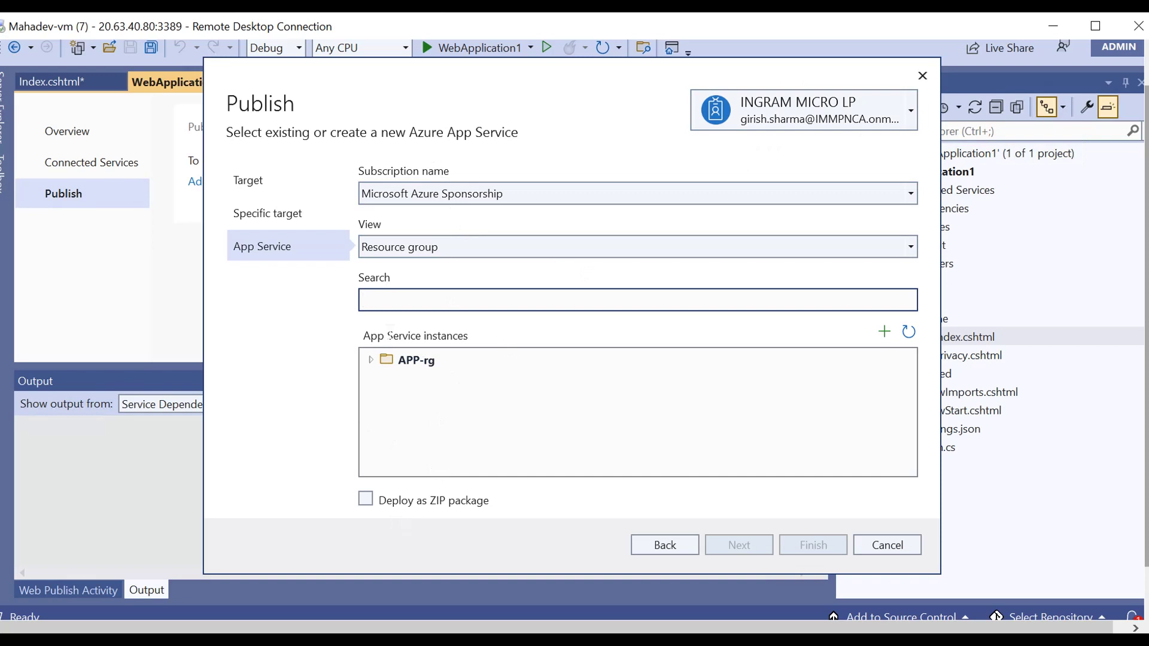
{"action": "left_click", "coordinate": [370, 360]}
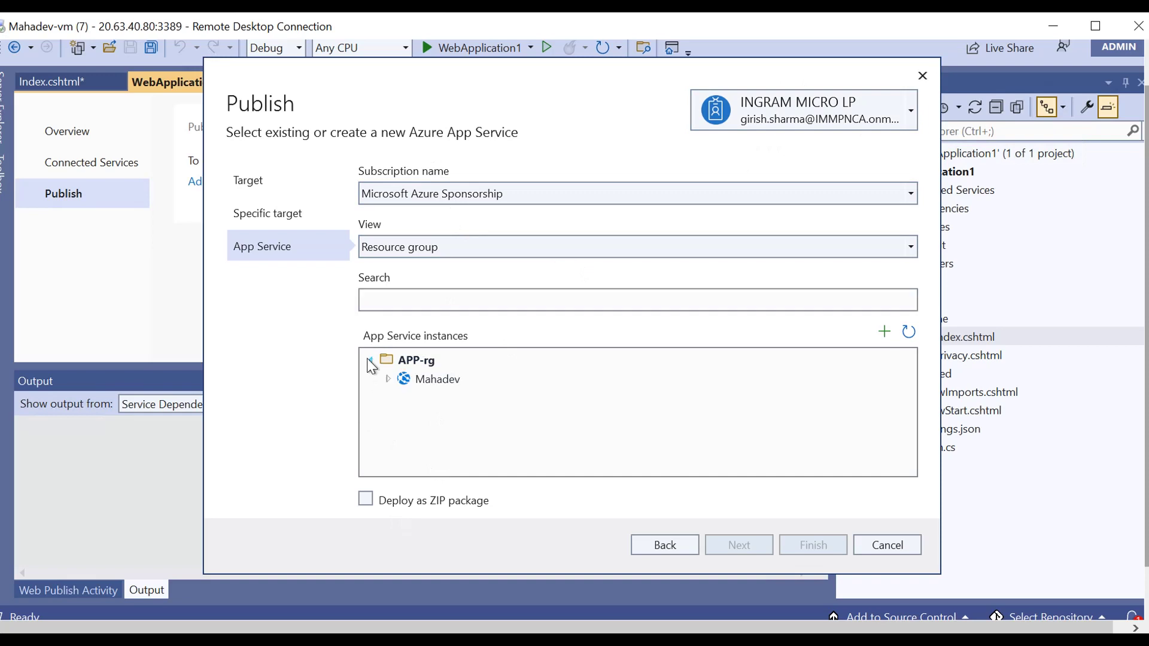
{"action": "left_click", "coordinate": [392, 379]}
{"action": "left_click", "coordinate": [439, 383]}
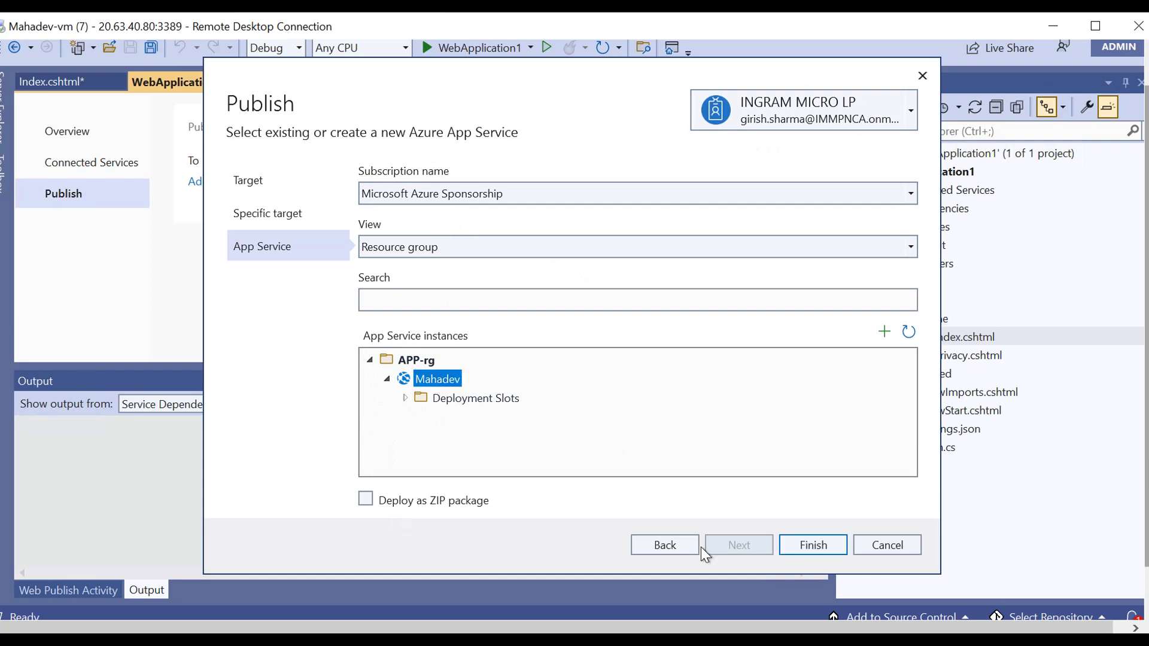
{"action": "left_click", "coordinate": [818, 550]}
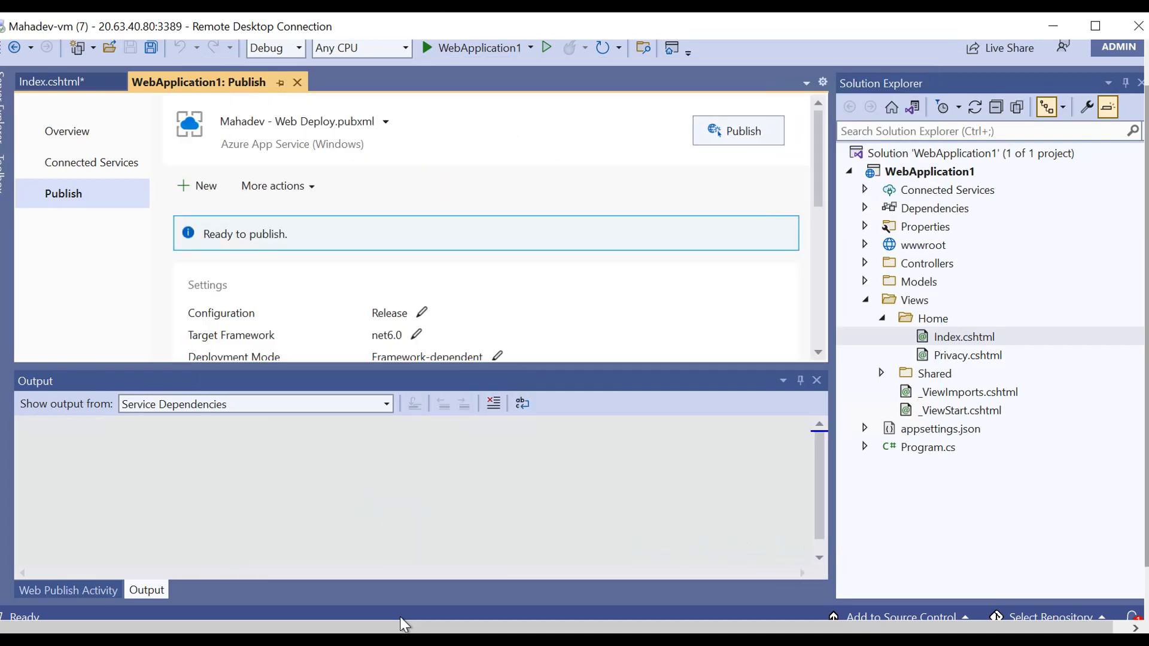
{"action": "left_click", "coordinate": [748, 138]}
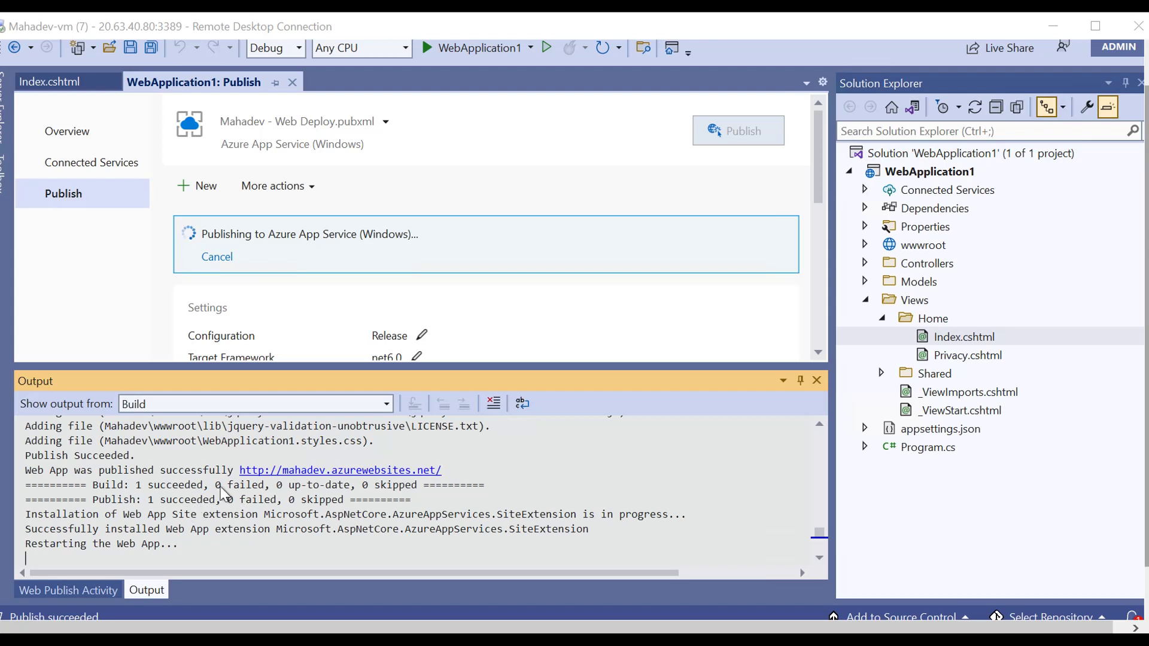
Switch to the Azure portal in Chrome, open the web app's URL to check the published heading, and return to Microsoft Whiteboard.
{"action": "mouse_move", "coordinate": [565, 631]}
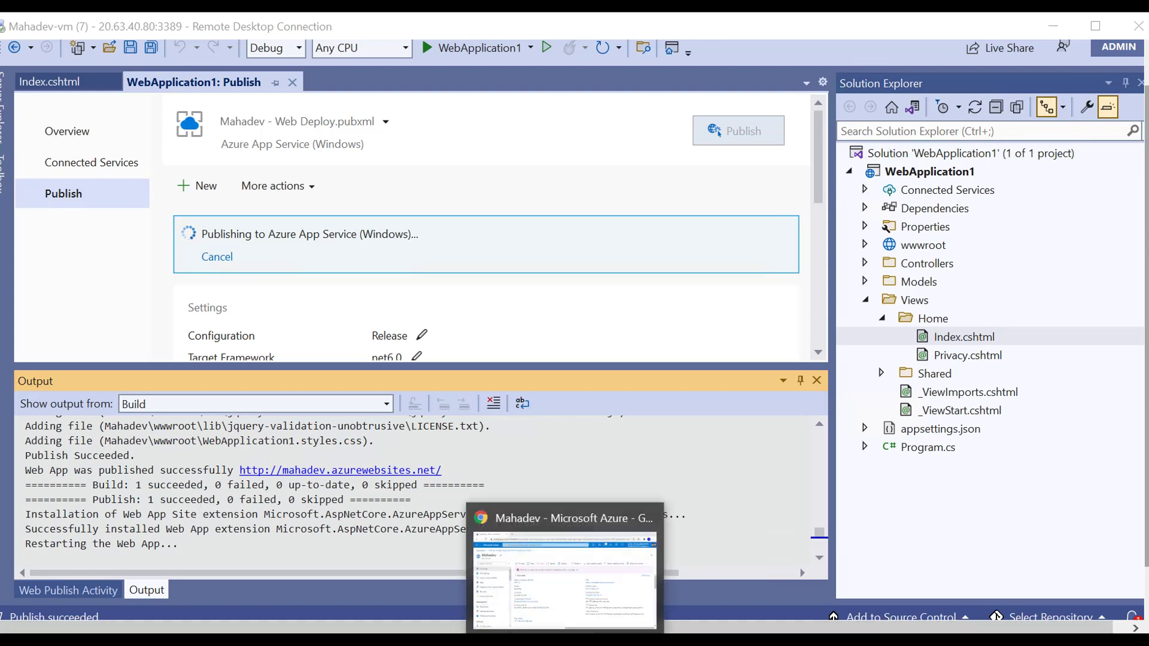
{"action": "left_click", "coordinate": [566, 553]}
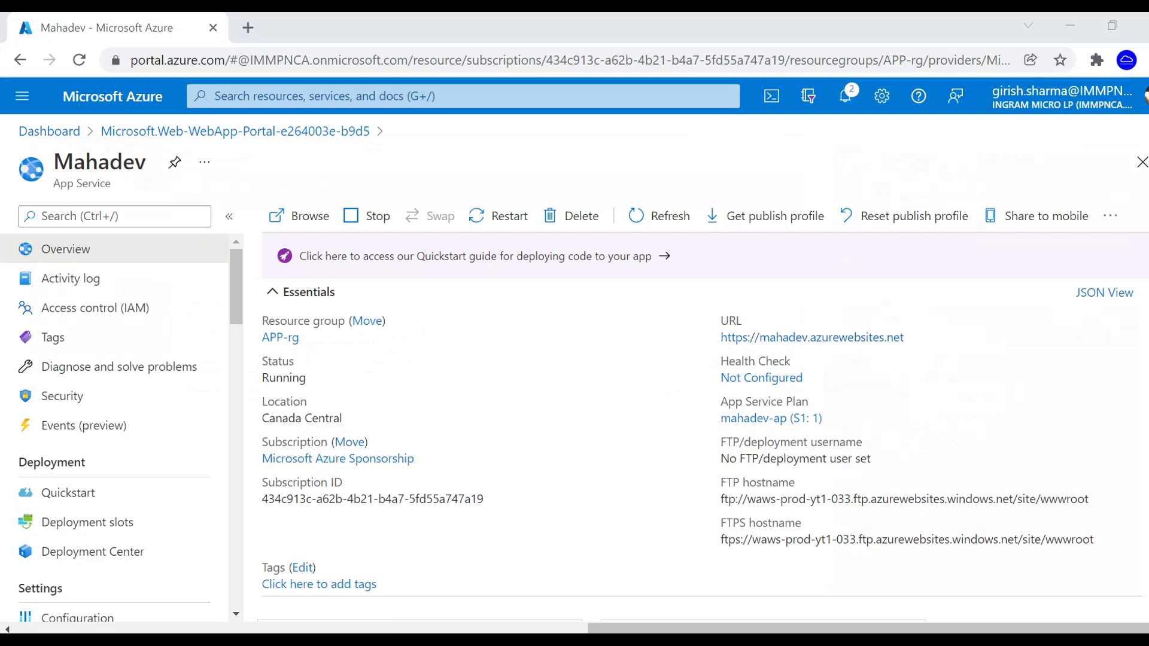
{"action": "left_click", "coordinate": [812, 338]}
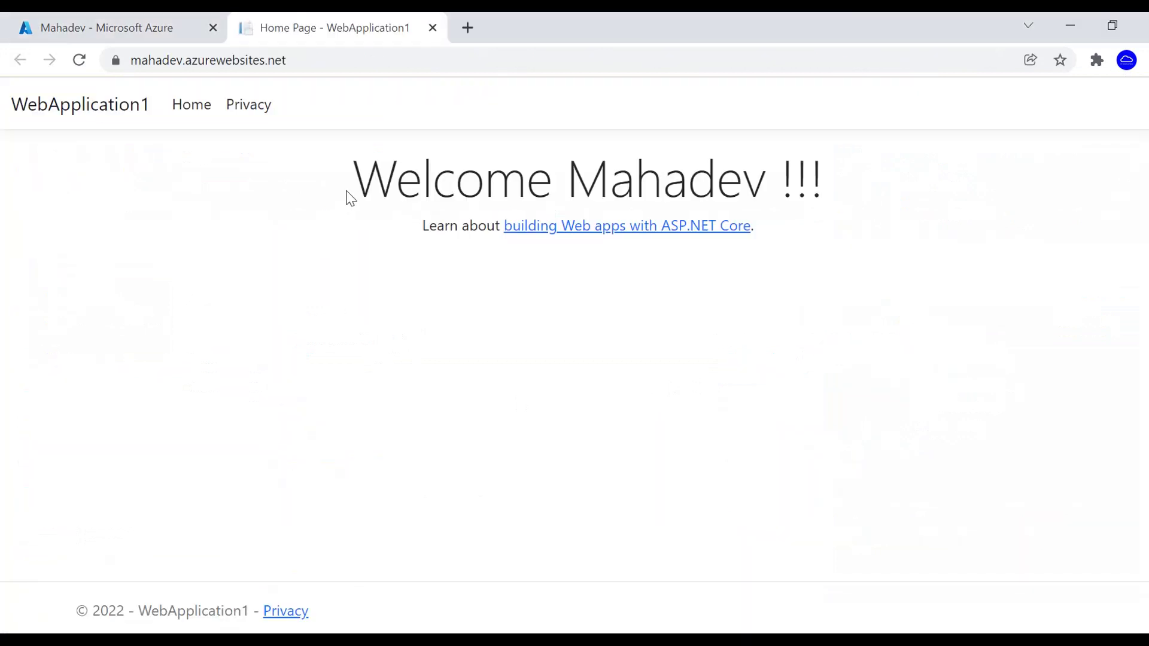
{"action": "left_click_drag", "start_coordinate": [358, 176], "coordinate": [794, 192]}
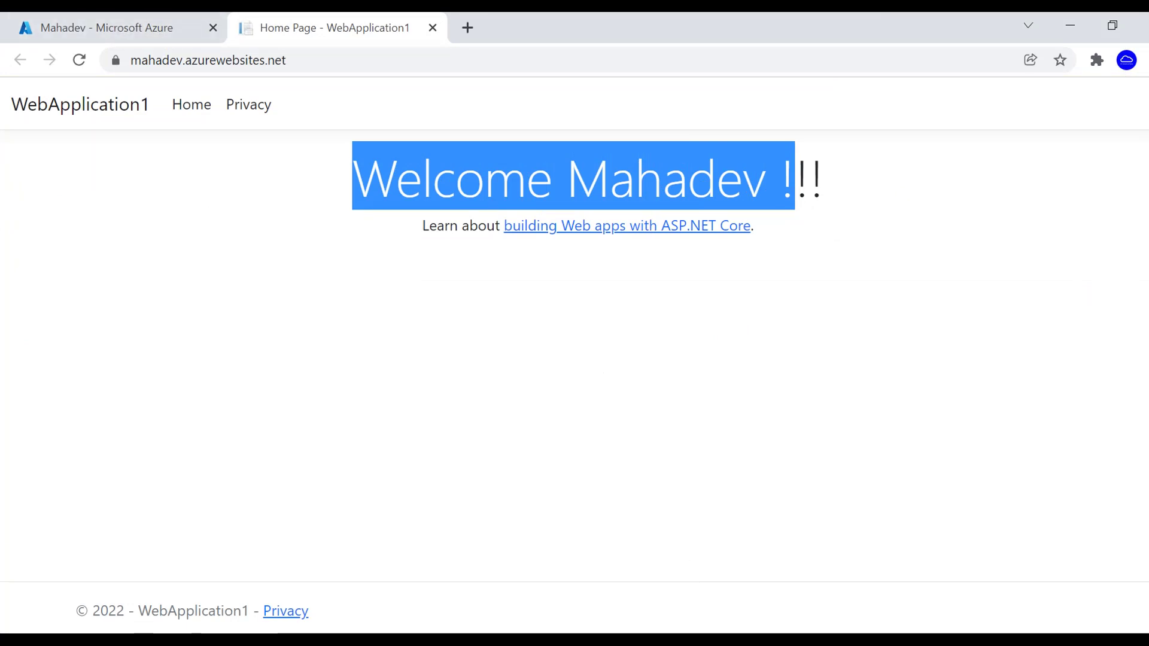
{"action": "left_click", "coordinate": [419, 639]}
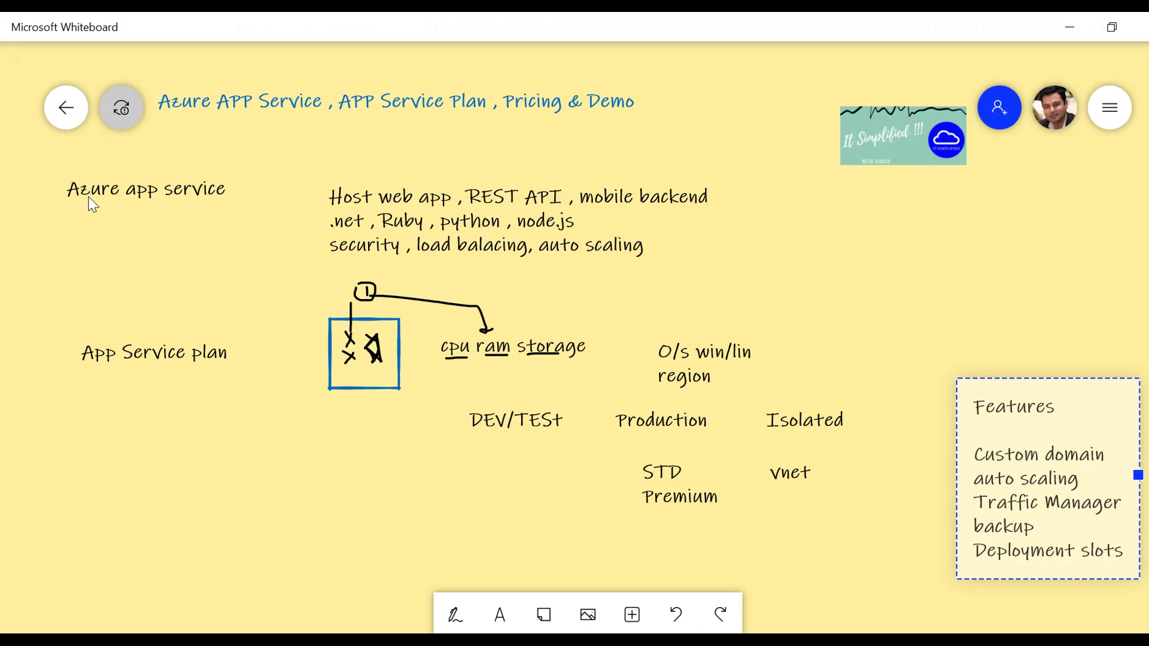